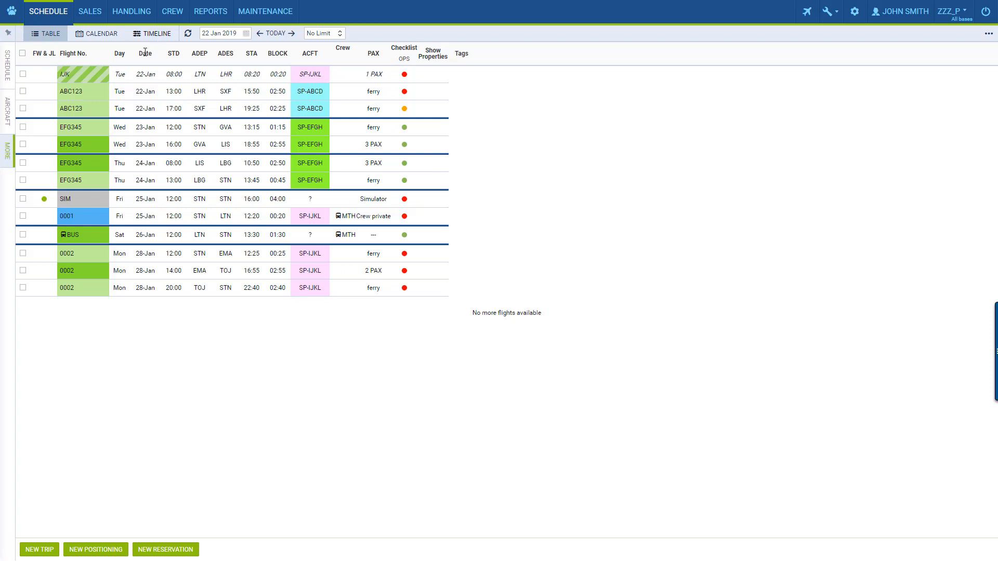
Show the filters for days, flight number, airport, client and crew, and collapse the filter panel again.
left_click(8, 35)
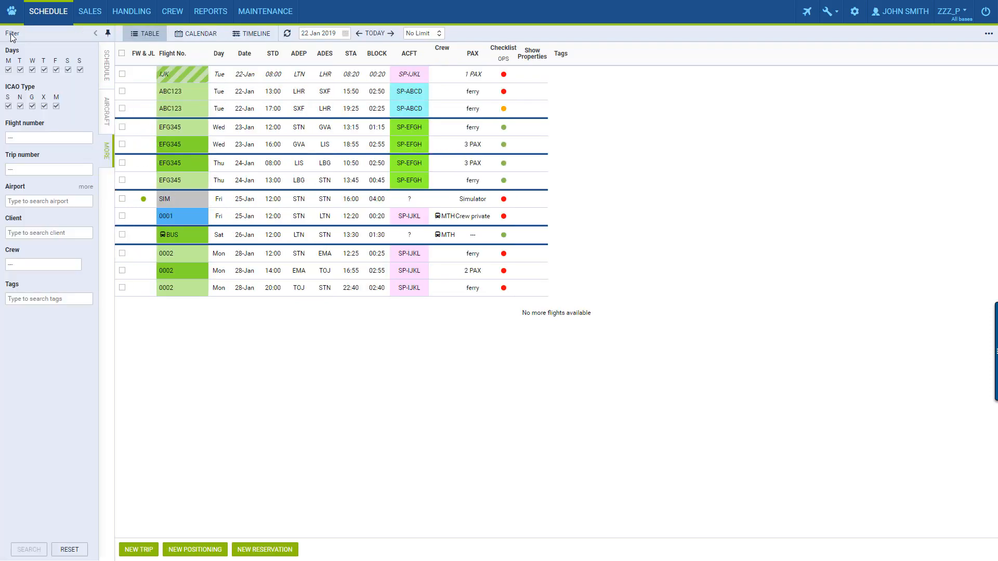
left_click(107, 33)
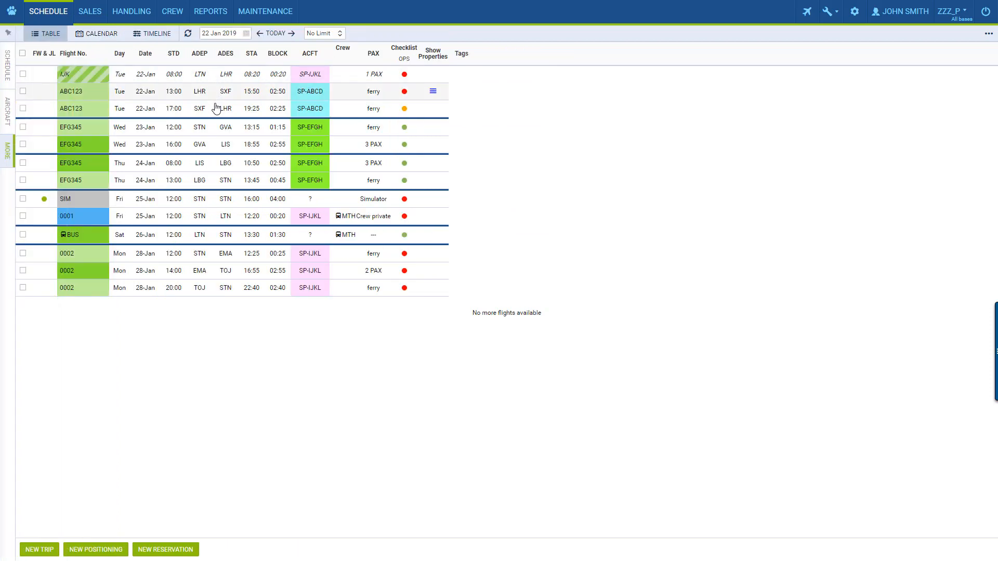
Open the details of flight ABC123 from SXF to LHR, view its trip in the trip editor, and close the editor.
left_click(271, 107)
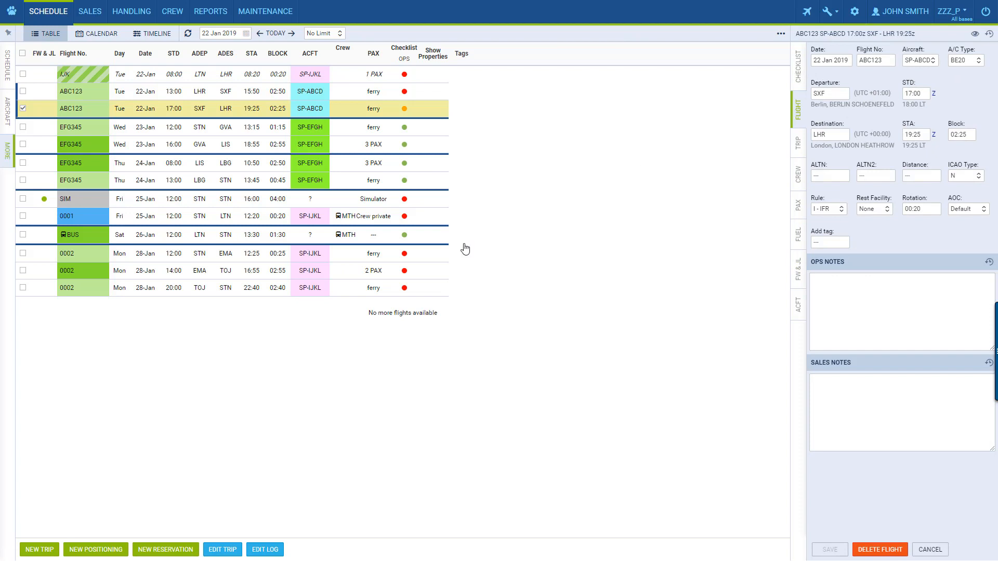
left_click(219, 550)
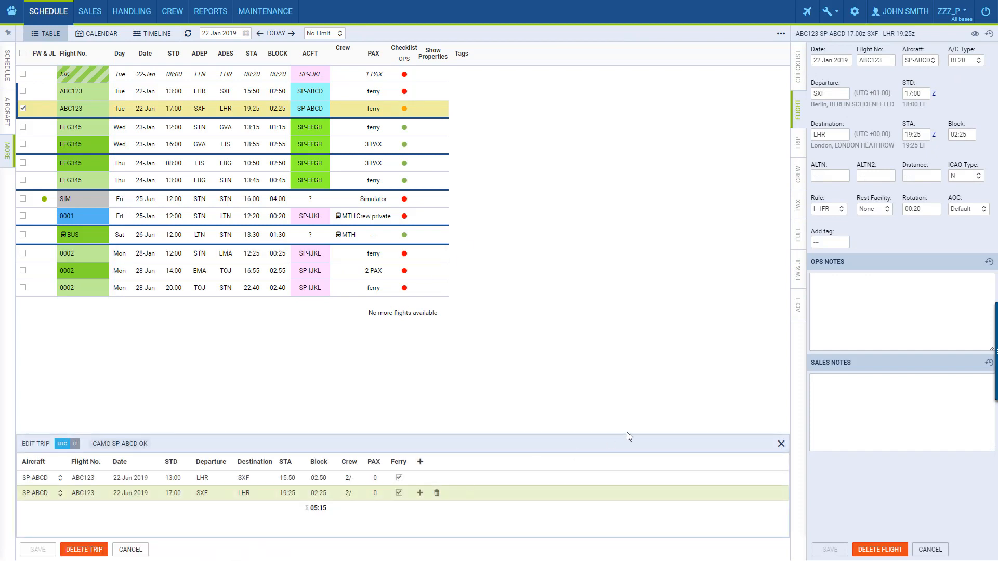
left_click(782, 445)
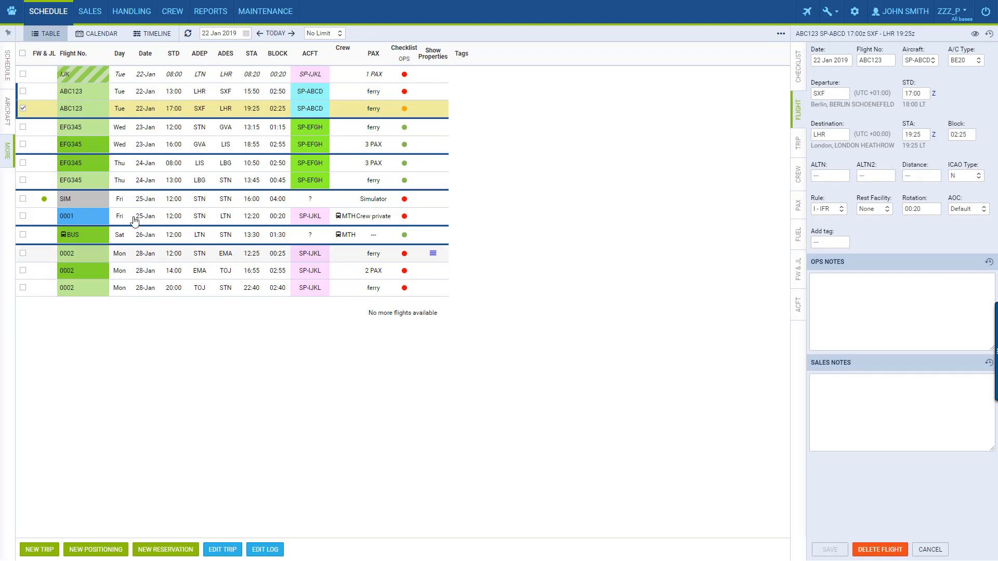
Keep the schedule display filters open beside the flight table and view the options for grouping the schedule.
left_click(8, 65)
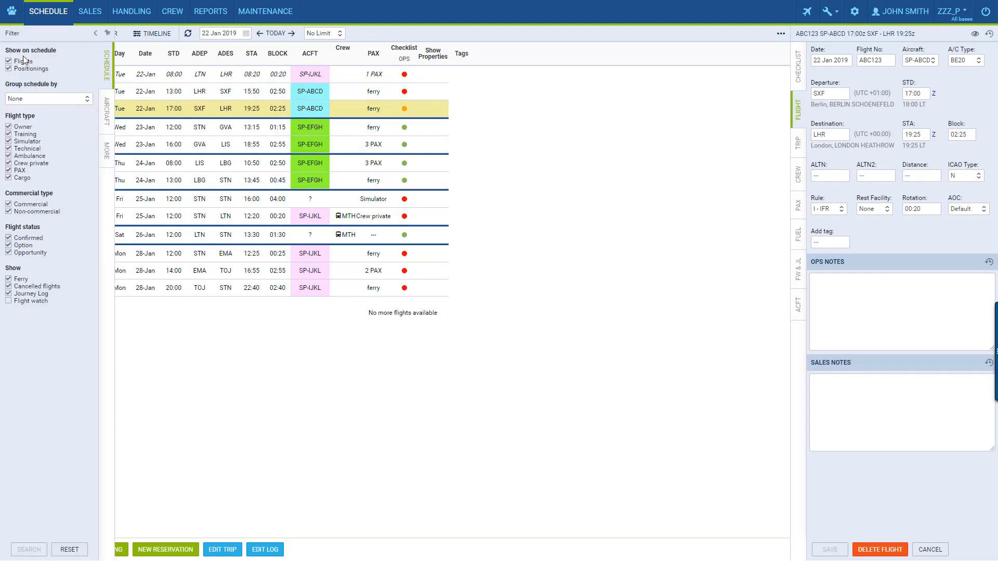
left_click(108, 33)
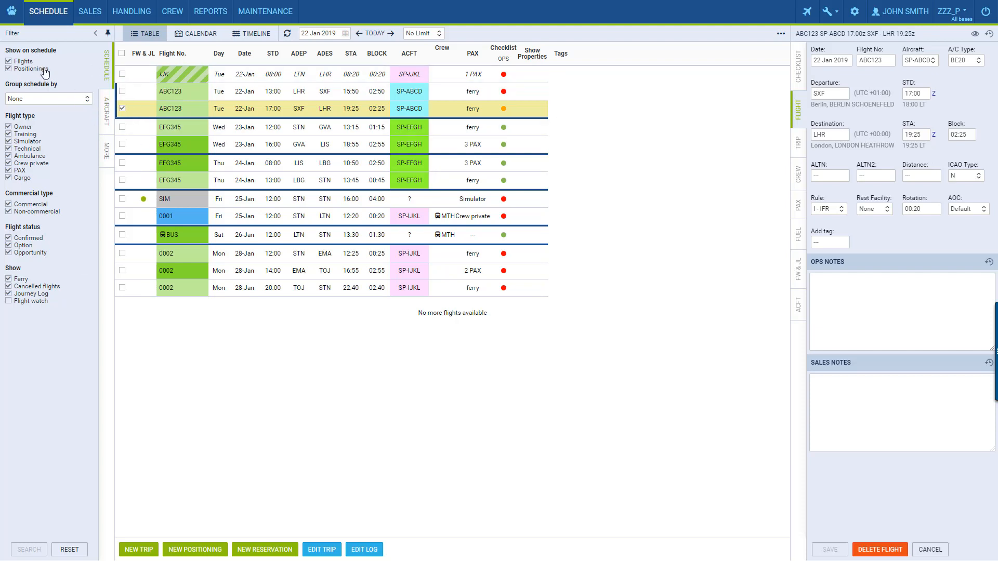
left_click(55, 104)
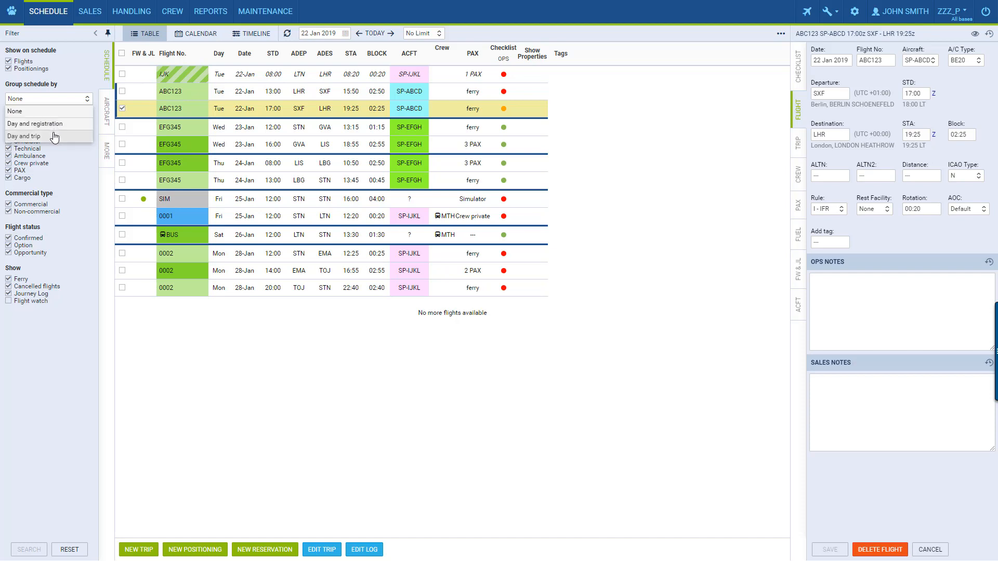
left_click(79, 157)
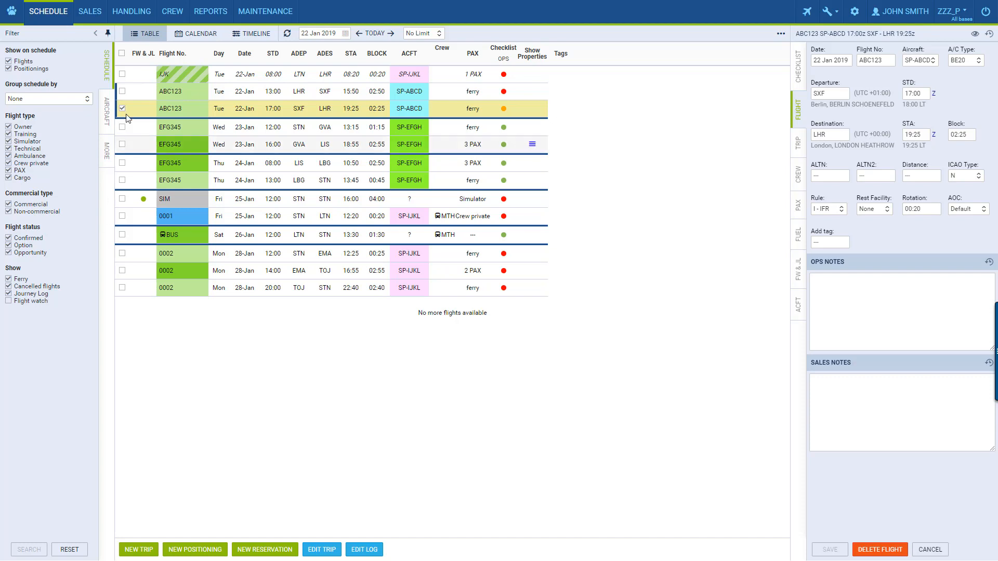
Review the aircraft filter list and the additional filters such as trip number, airport and client.
left_click(106, 111)
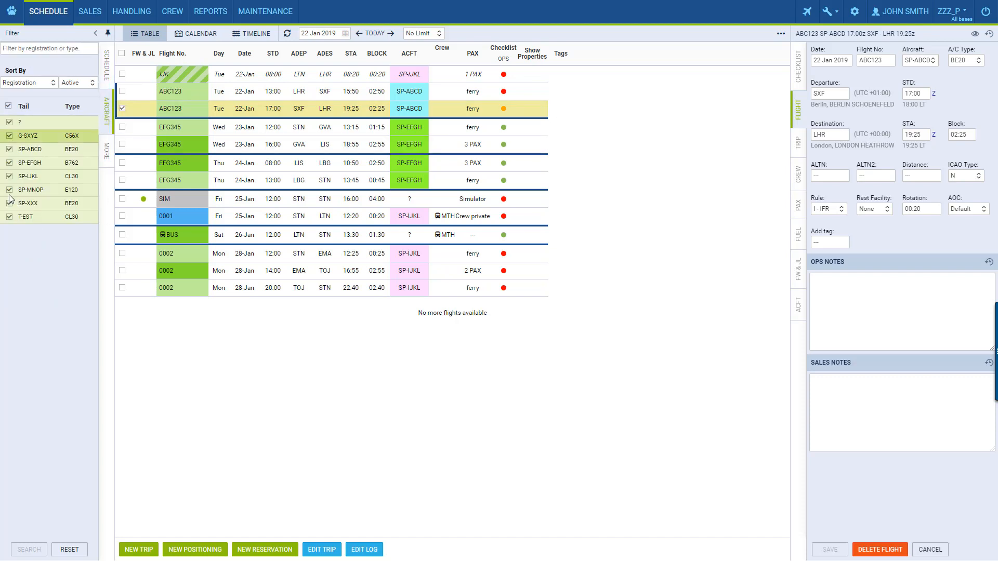
left_click(107, 151)
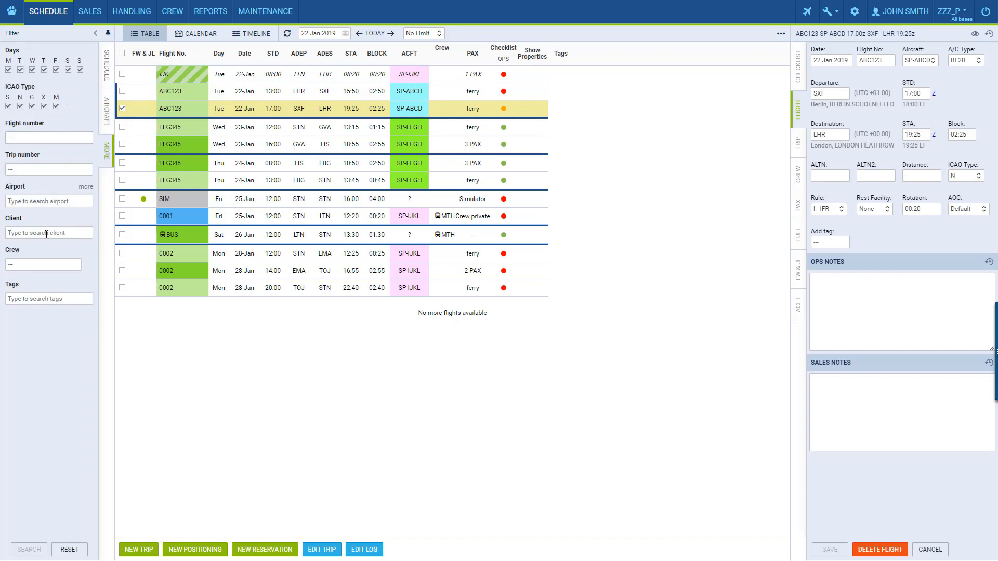
left_click(52, 169)
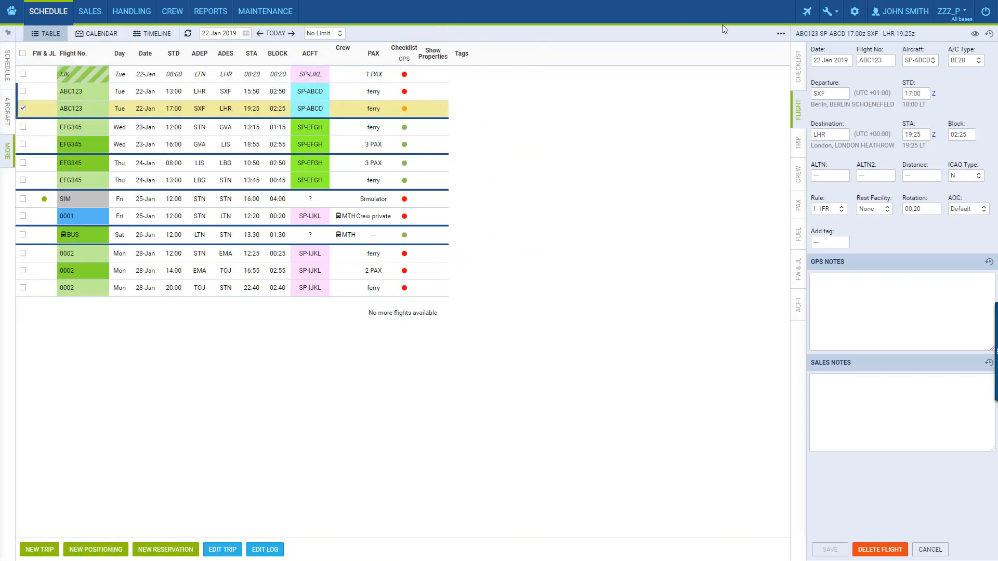
Add the Trip number and Quotation added columns to the schedule table.
left_click(781, 34)
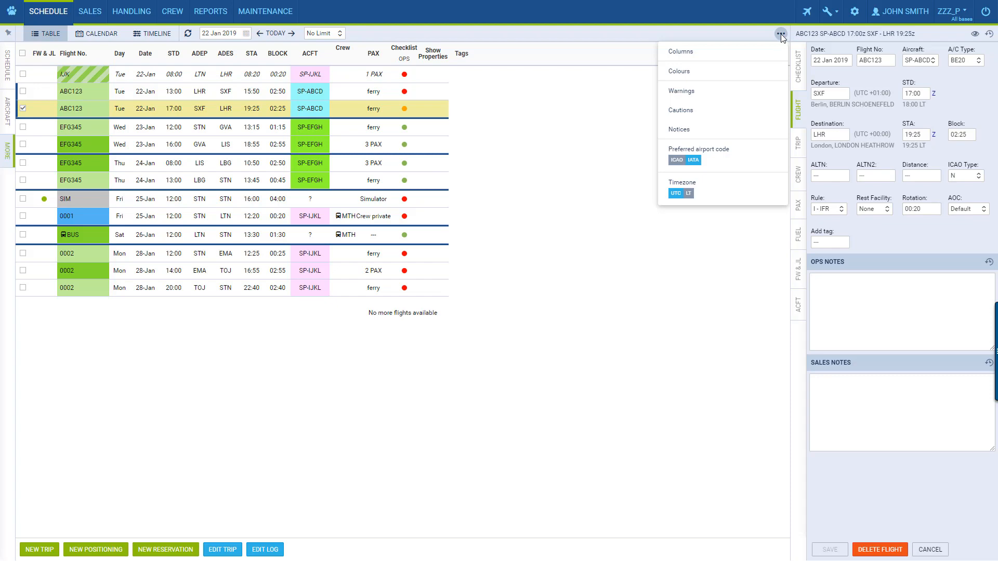
left_click(741, 55)
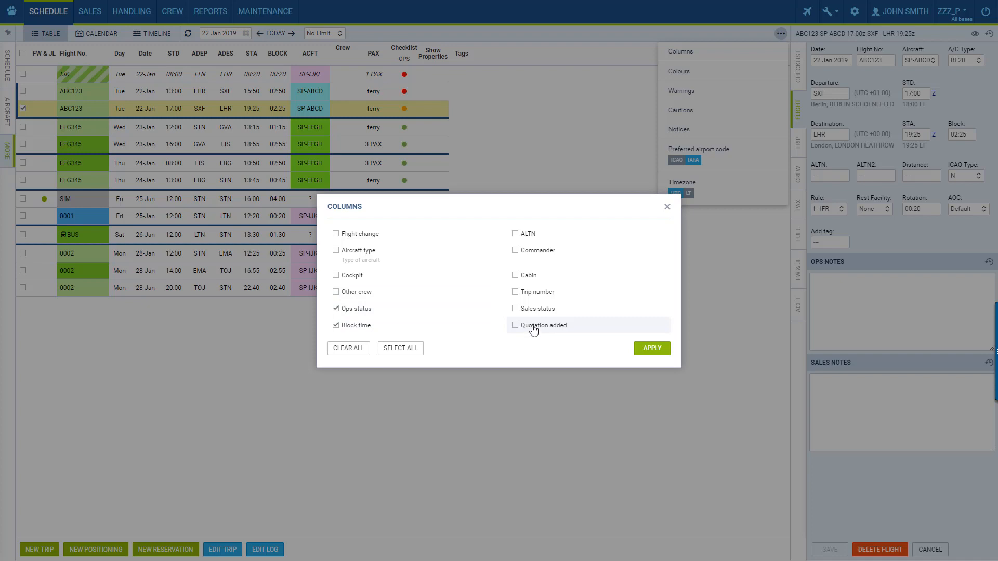
left_click(538, 297)
left_click(650, 349)
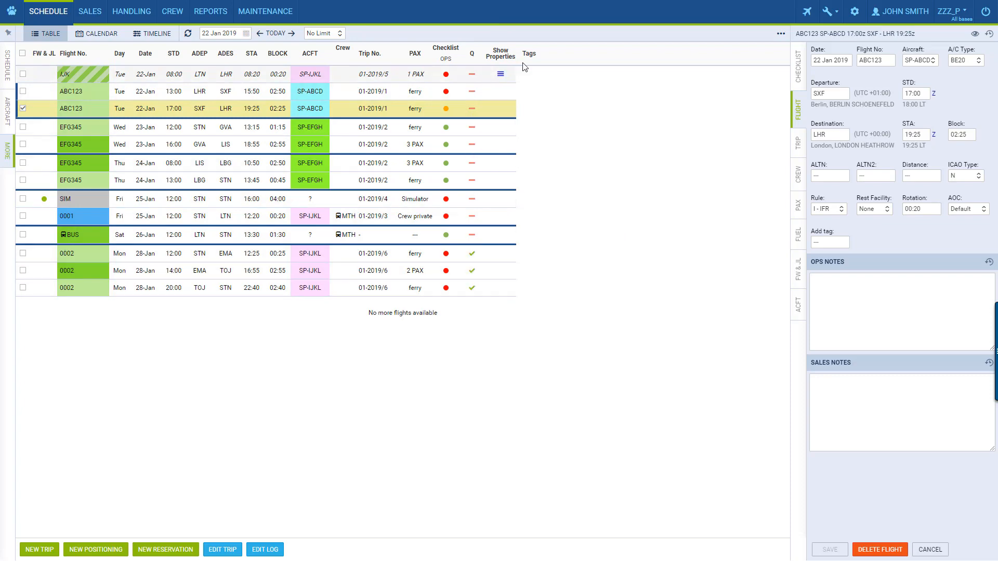
View the colour settings of the schedule table and close them without changes.
left_click(779, 34)
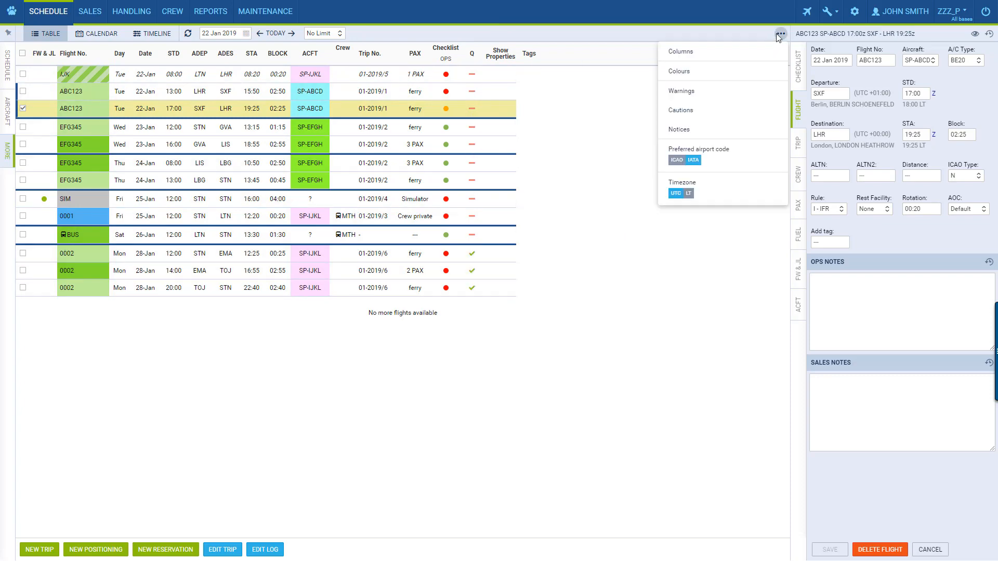
left_click(733, 78)
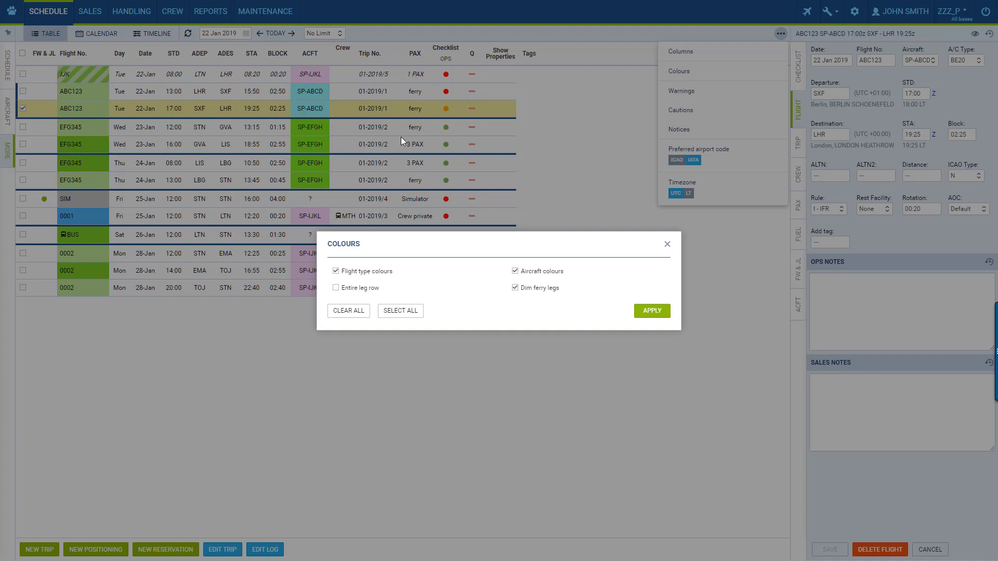
left_click(668, 243)
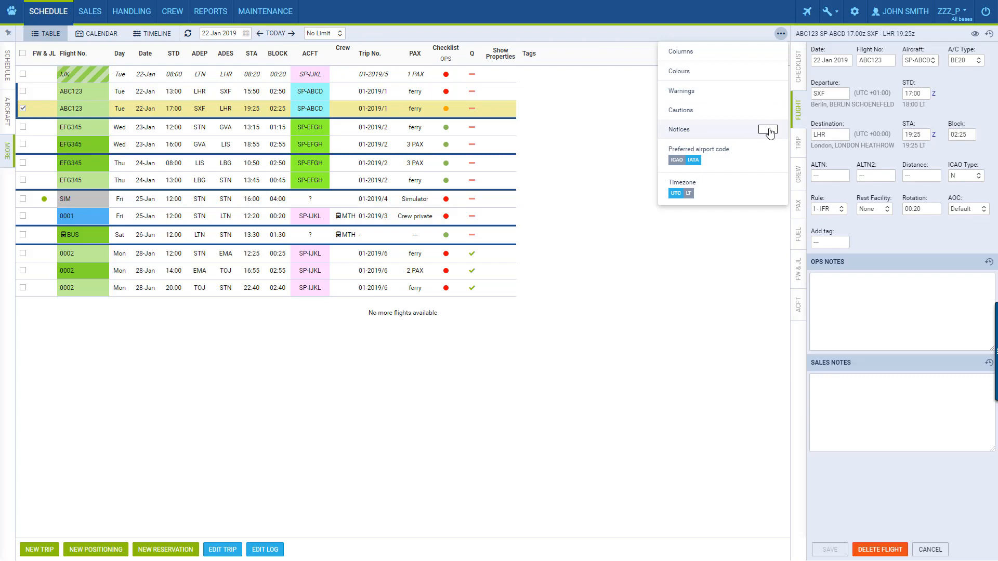
Enable all warning types for the schedule table and apply the selection.
left_click(707, 97)
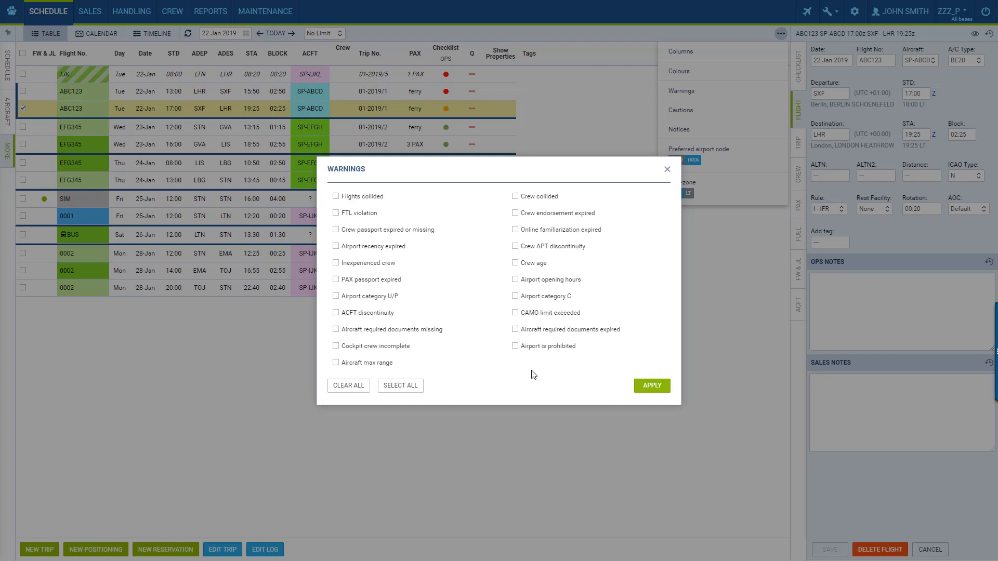
left_click(350, 215)
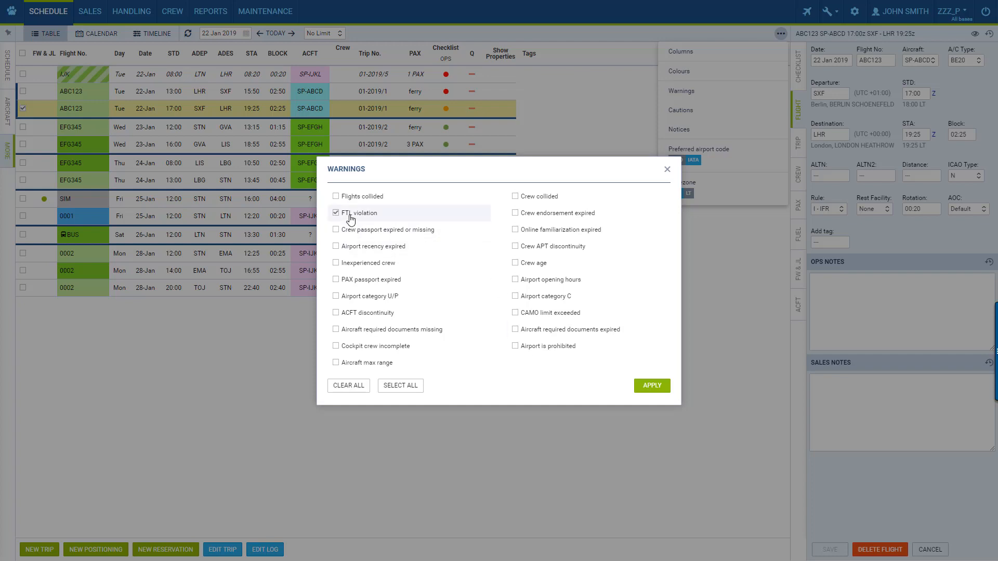
left_click(383, 316)
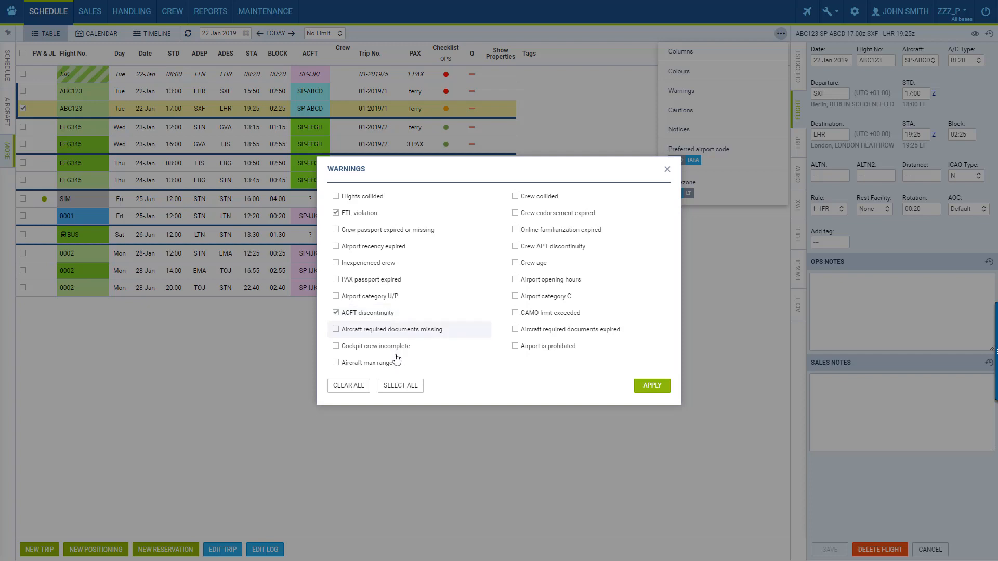
left_click(403, 386)
left_click(652, 386)
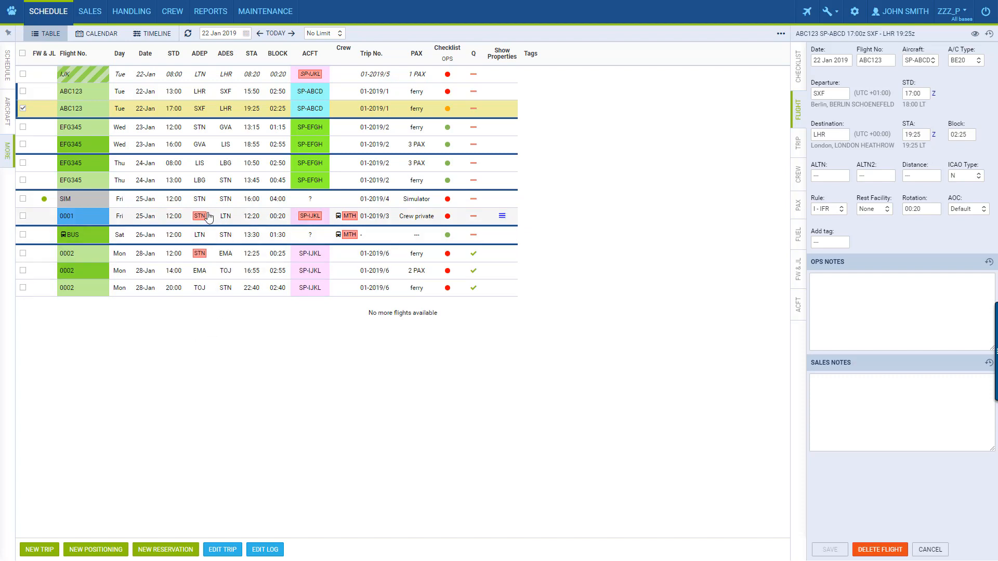
Examine the warnings highlighted on the departure airport and aircraft of flight 0001.
mouse_move(204, 219)
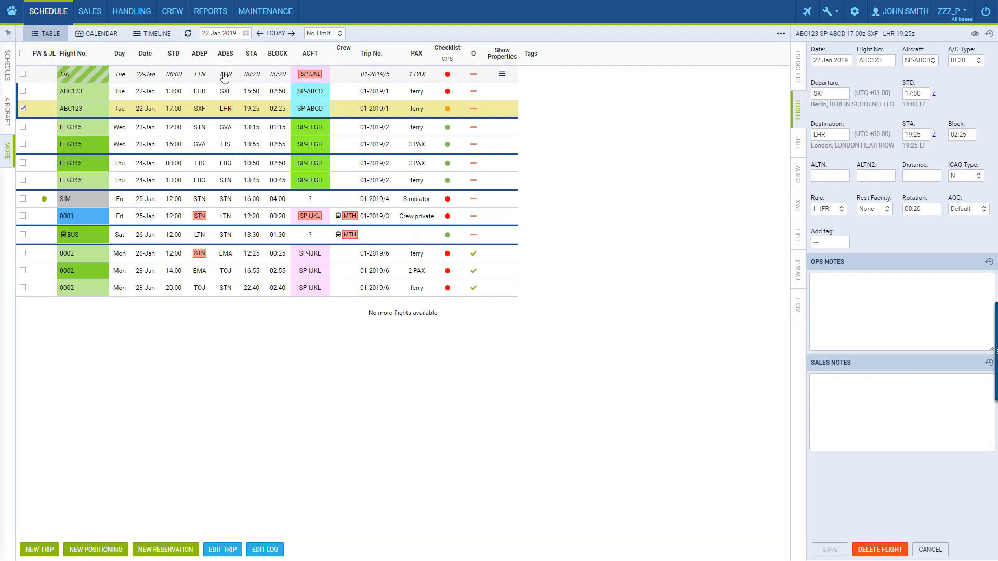
mouse_move(225, 76)
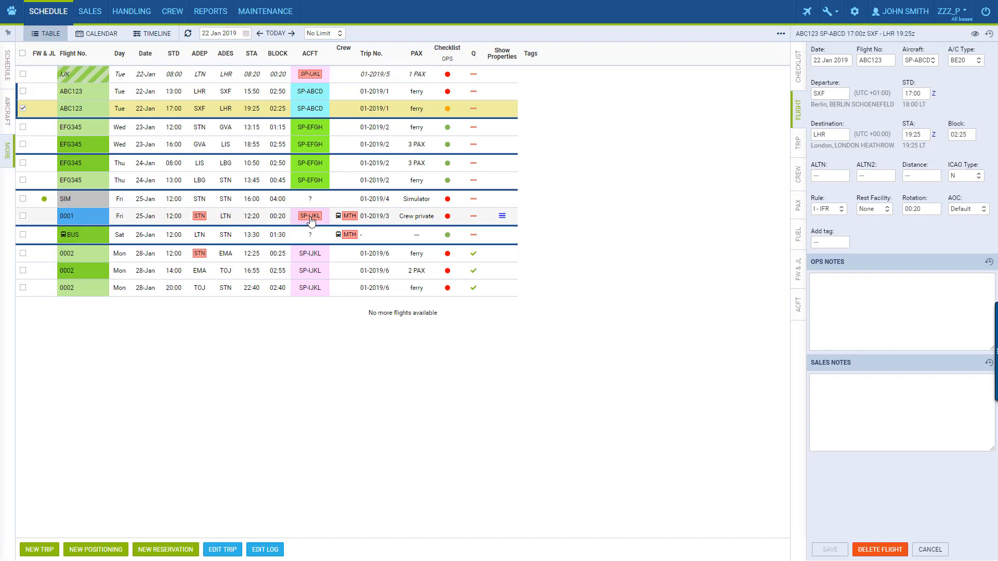
mouse_move(311, 221)
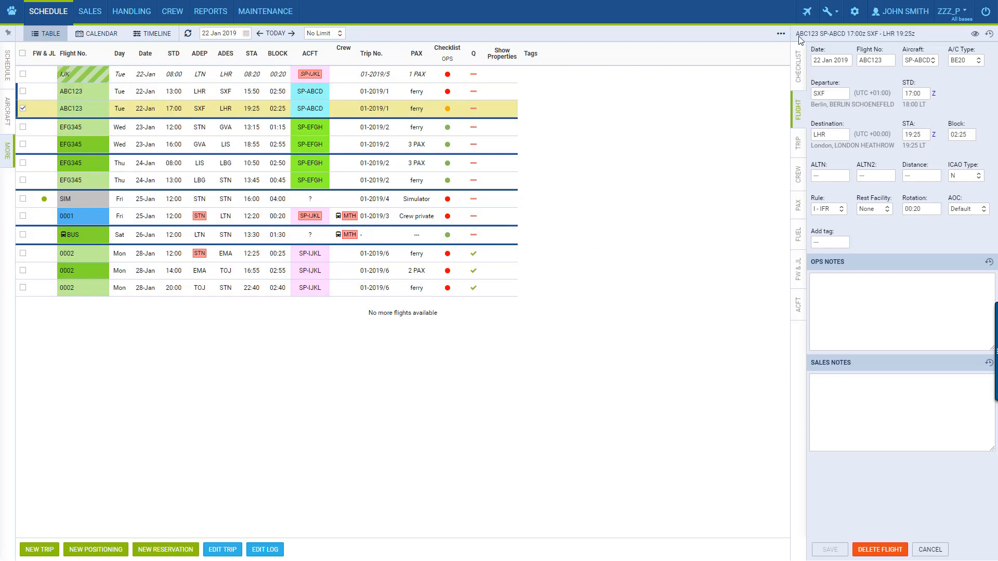
Add the Cockpit column to the schedule table so captains and first officers are listed.
left_click(781, 33)
left_click(712, 58)
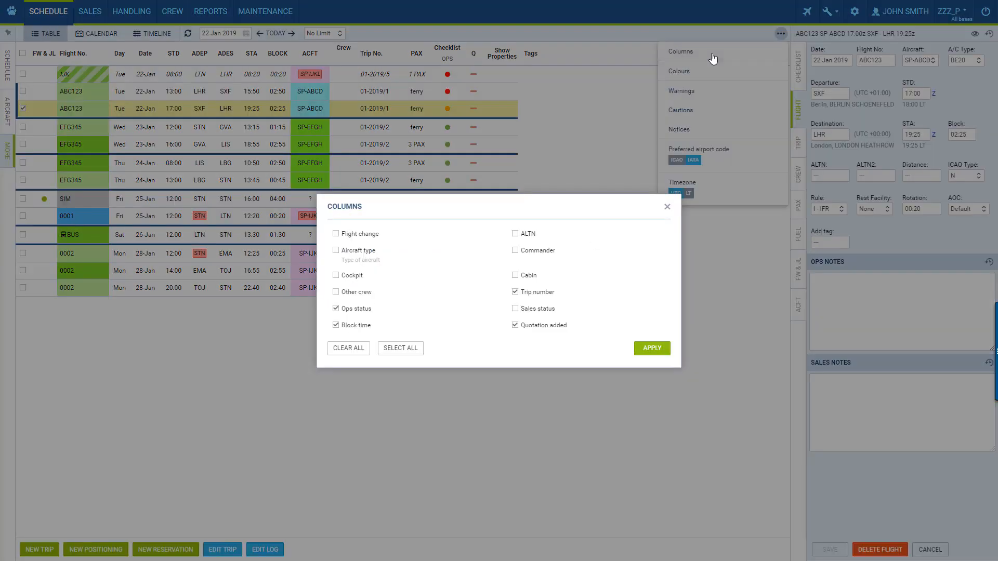
left_click(357, 276)
left_click(656, 351)
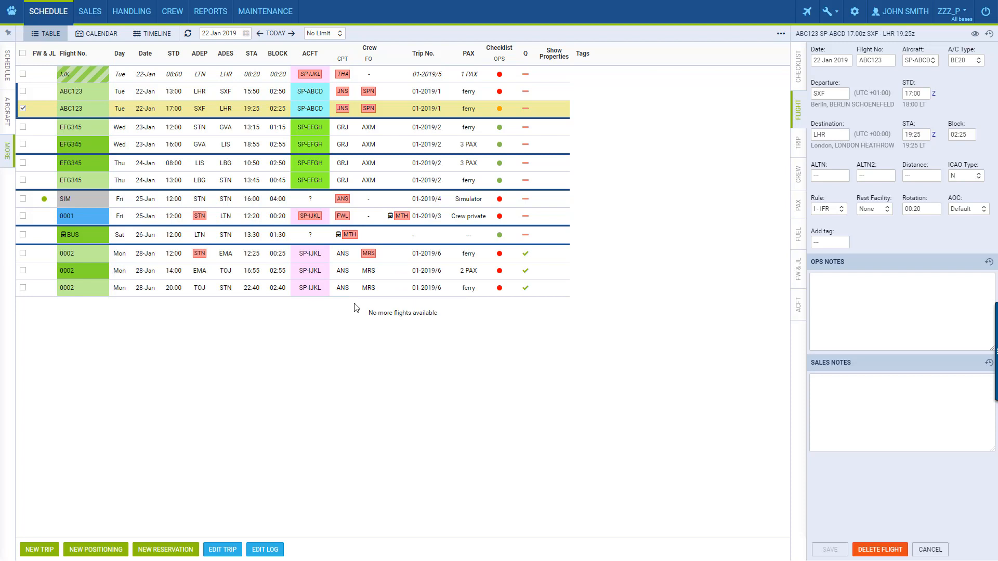
Examine the warnings on flight 0001's aircraft and captain, including the captain's currency and endorsement details.
mouse_move(306, 222)
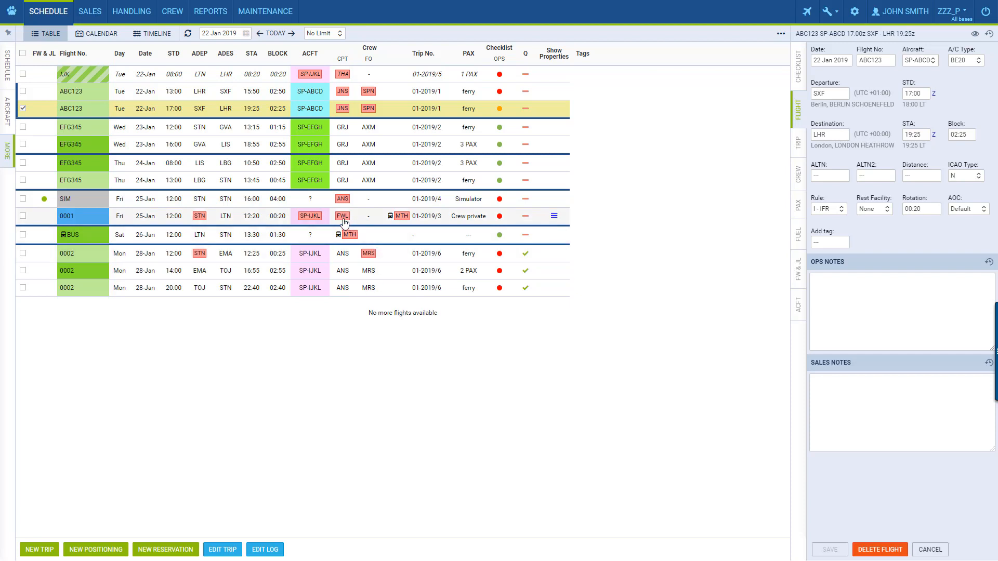
mouse_move(343, 220)
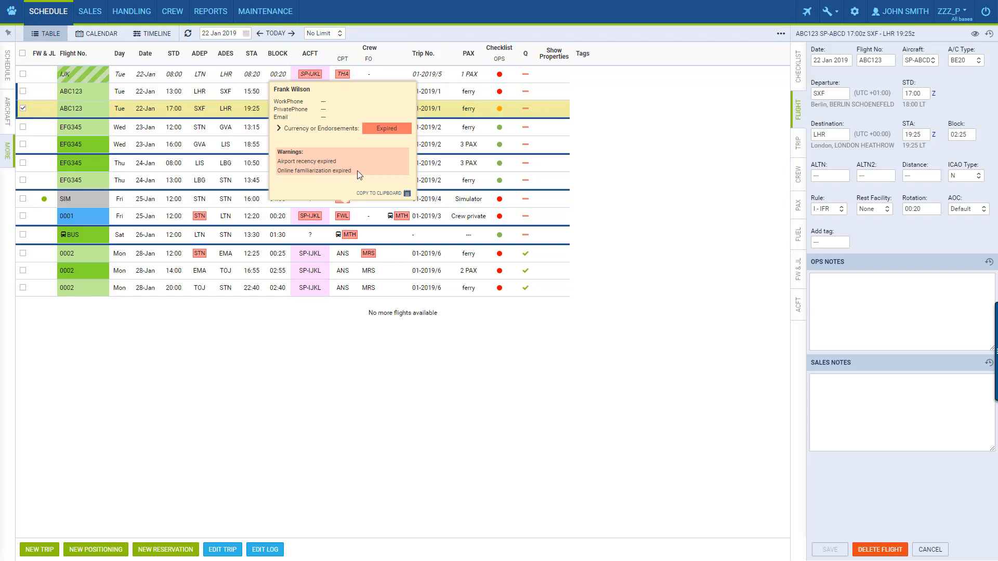
left_click(334, 130)
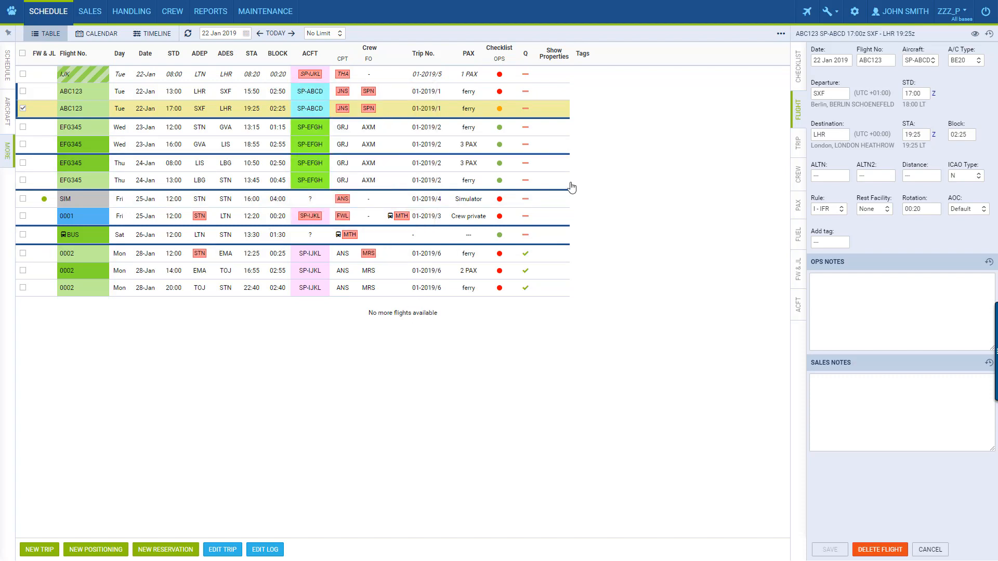
Enable all caution types for the schedule table and apply the selection.
left_click(780, 34)
left_click(728, 115)
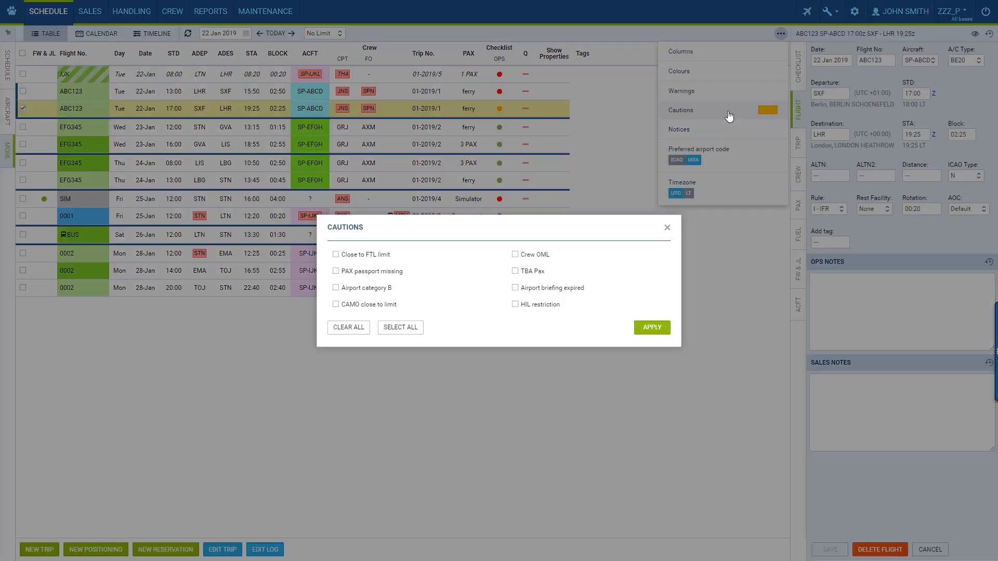
left_click(399, 330)
left_click(646, 331)
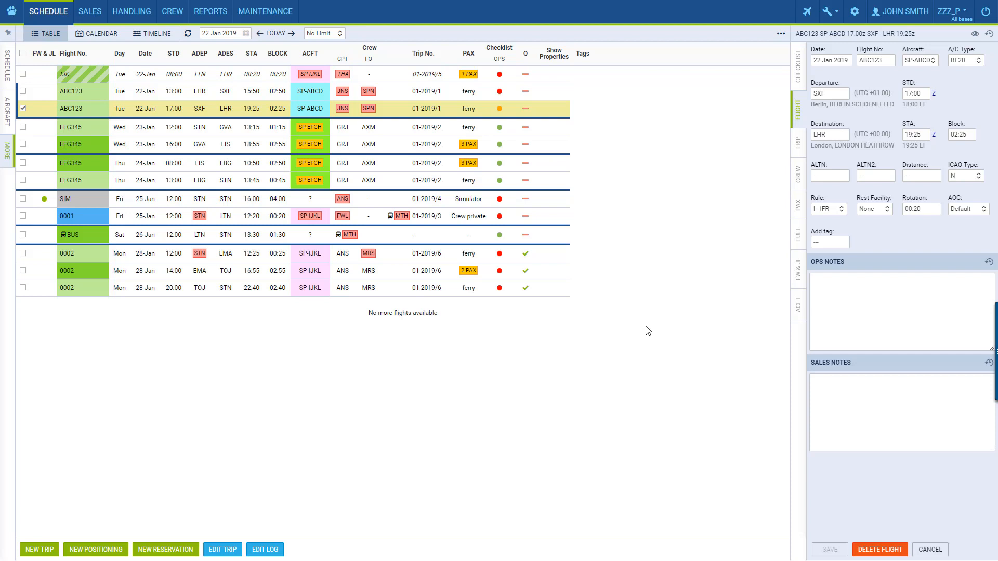
Examine the cautions on the EFG345 GVA–LIS passengers and on aircraft SP-EFGH, and close the selected flight's details.
mouse_move(466, 149)
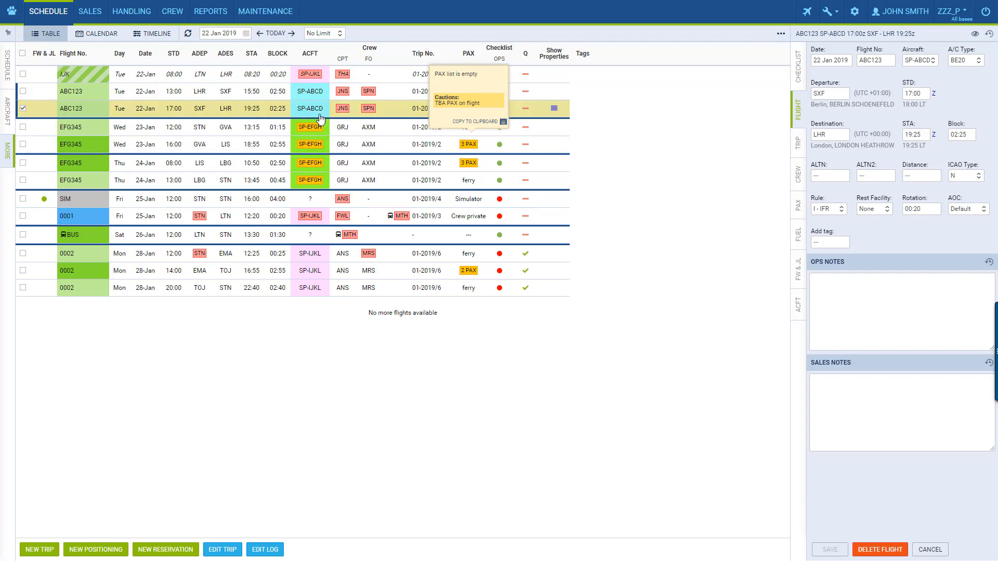
mouse_move(312, 132)
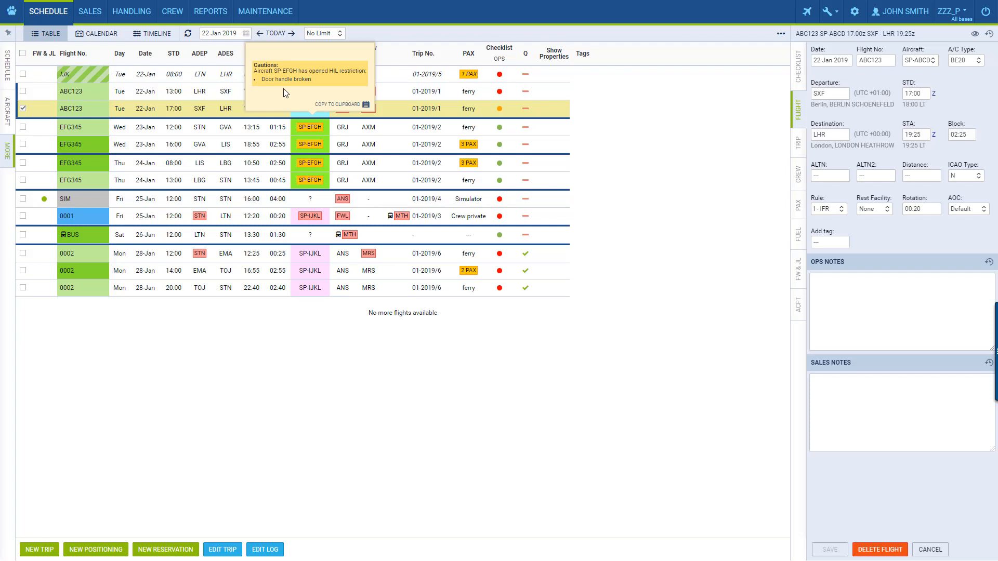
left_click(677, 105)
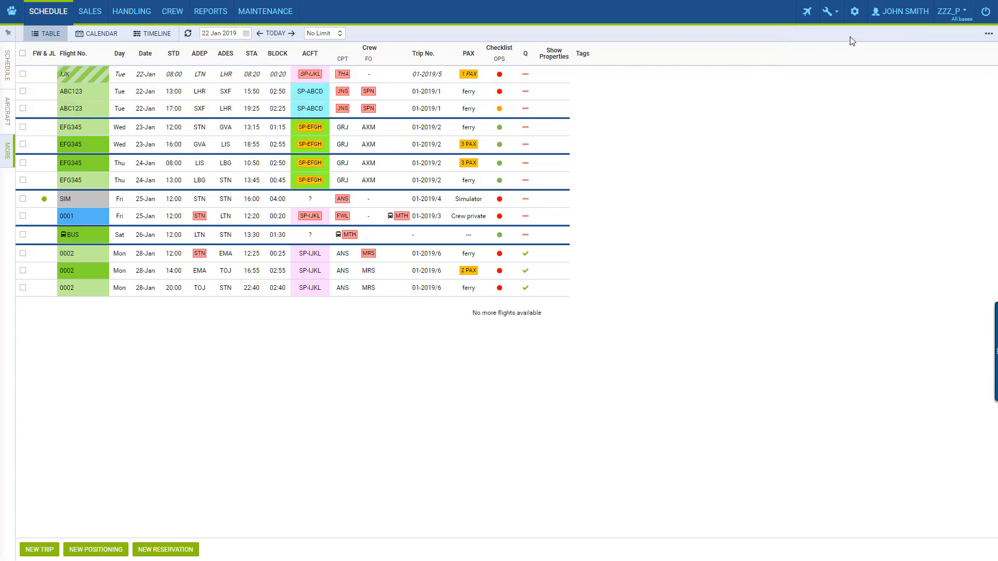
Enable all notice types for the schedule table and apply the selection.
left_click(988, 34)
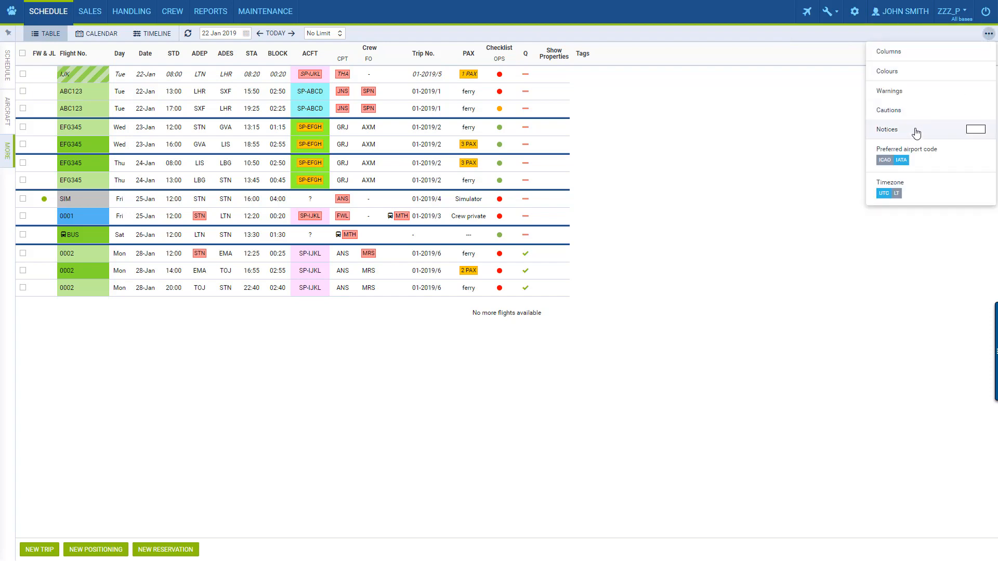
left_click(916, 133)
left_click(400, 344)
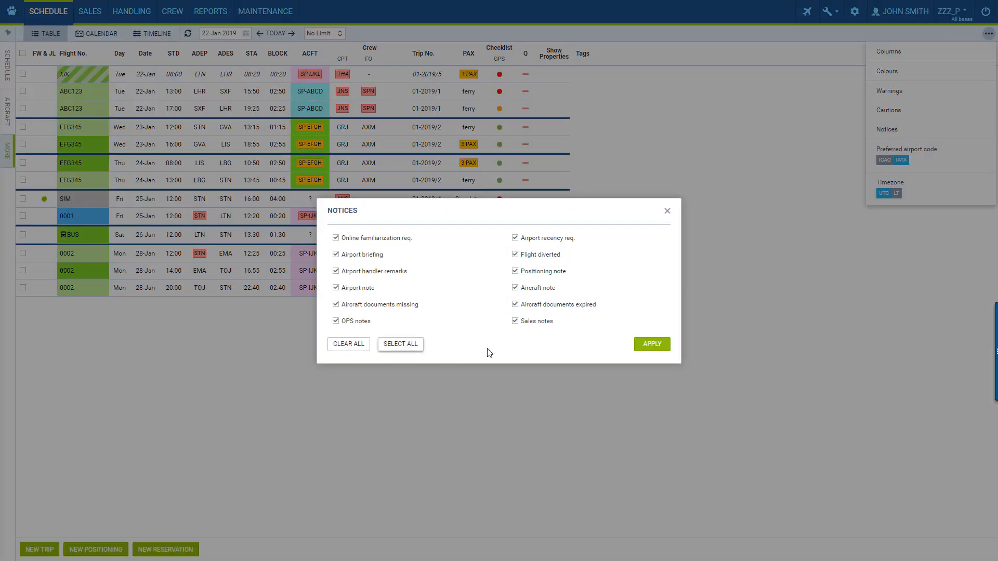
left_click(652, 345)
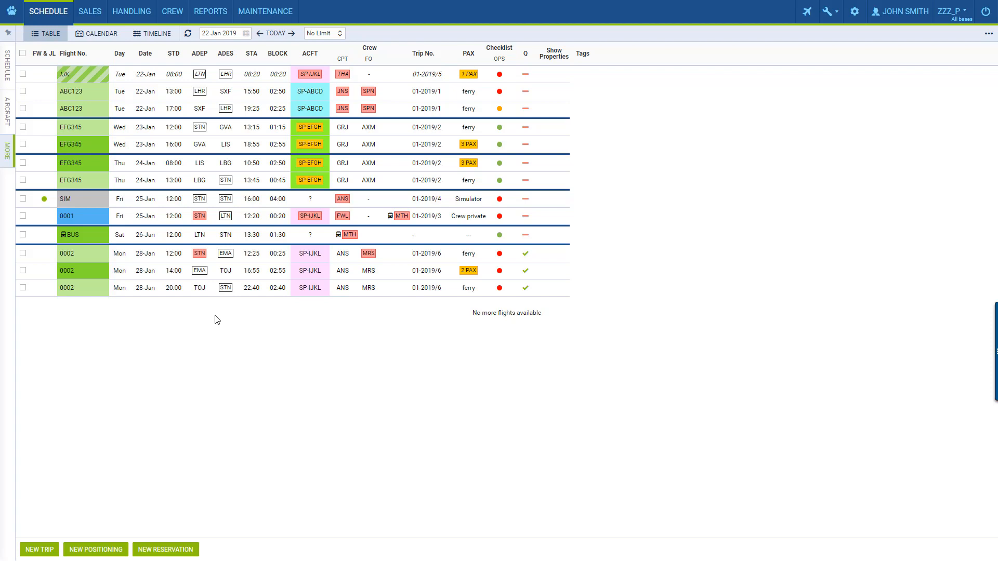
Search the Airport Directory for STN and open the London Stansted airport record.
mouse_move(227, 291)
left_click(808, 13)
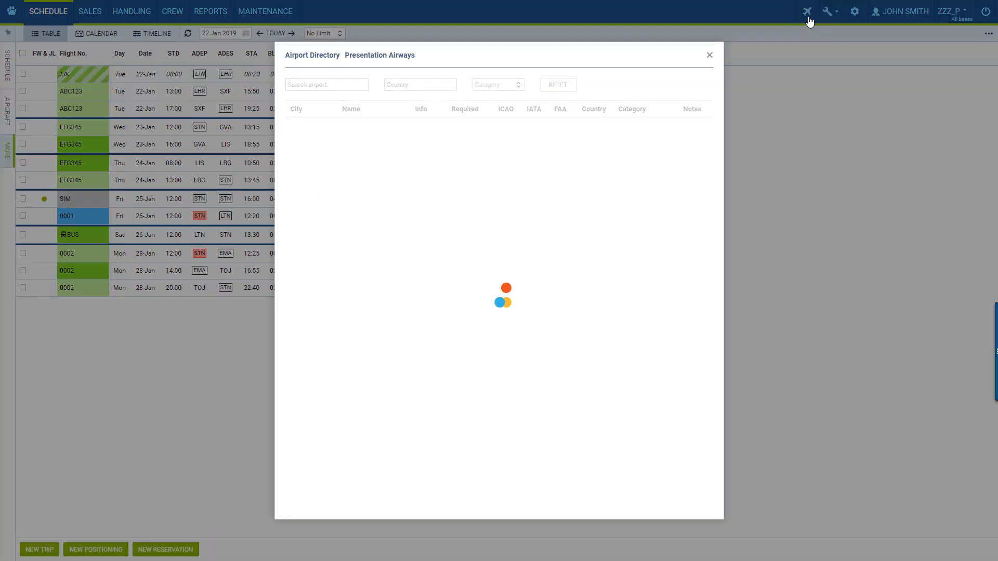
left_click(325, 84)
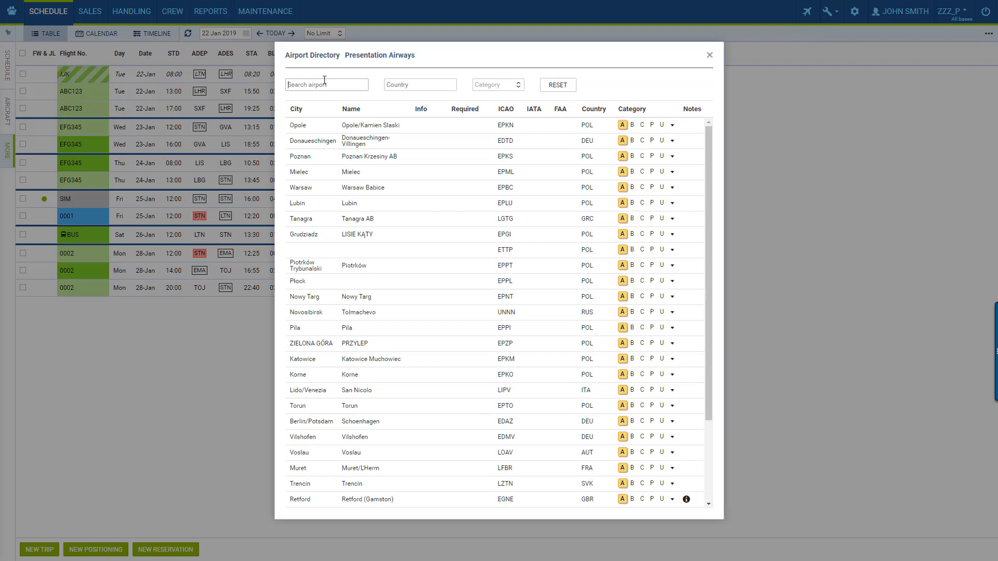
type("STN")
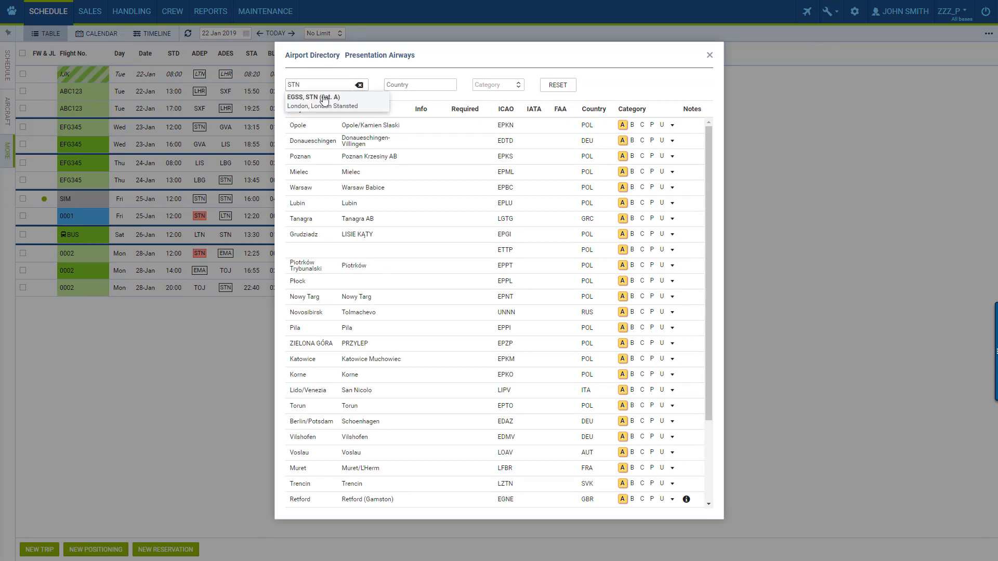
left_click(325, 99)
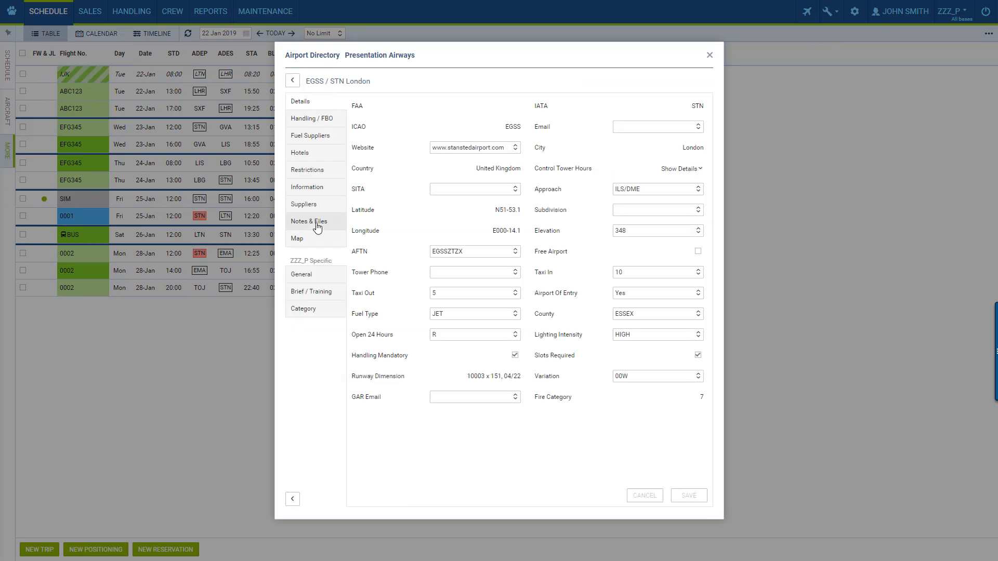
Review Stansted's notes and files, its general airport details and its list of handling agents and FBOs.
left_click(318, 226)
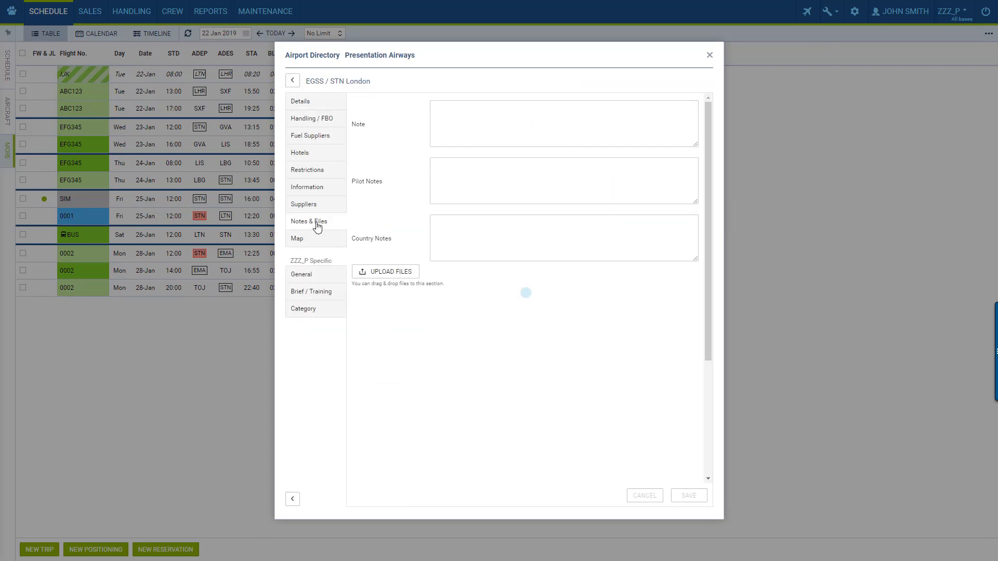
left_click(490, 116)
left_click(320, 103)
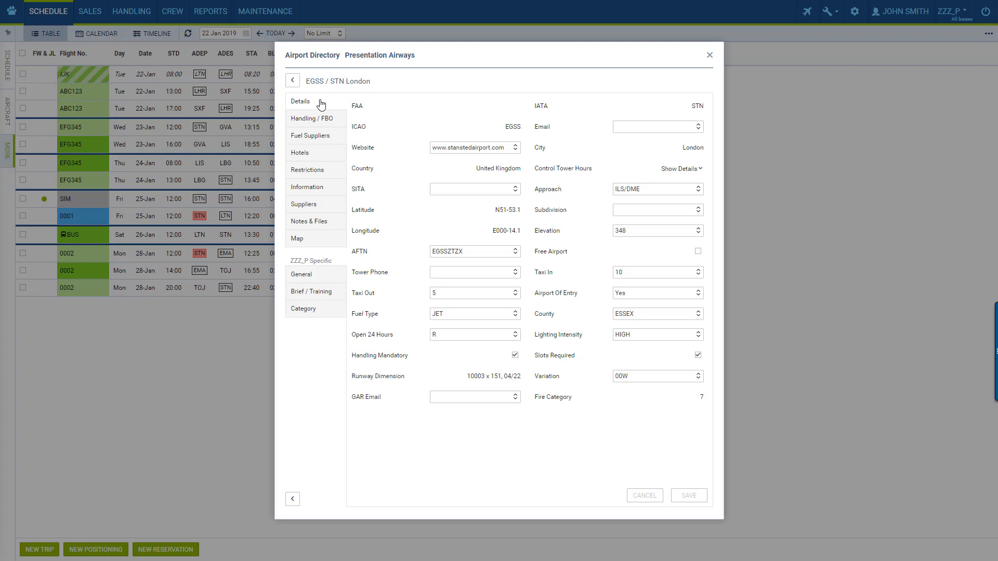
left_click(326, 119)
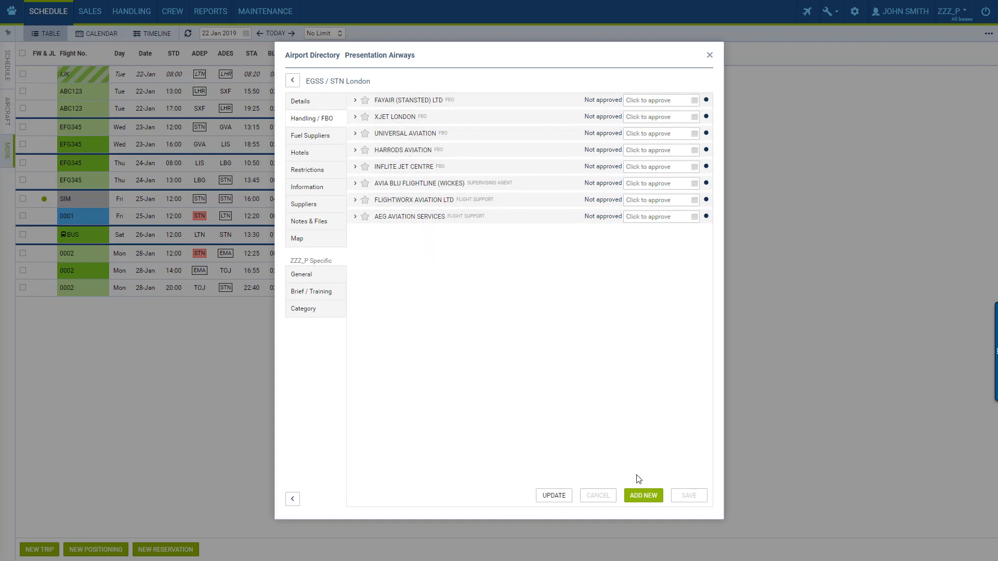
Start a blank handling agent entry for Stansted, look through its fields and discard it in favour of the airport's category settings.
left_click(644, 495)
left_click(452, 254)
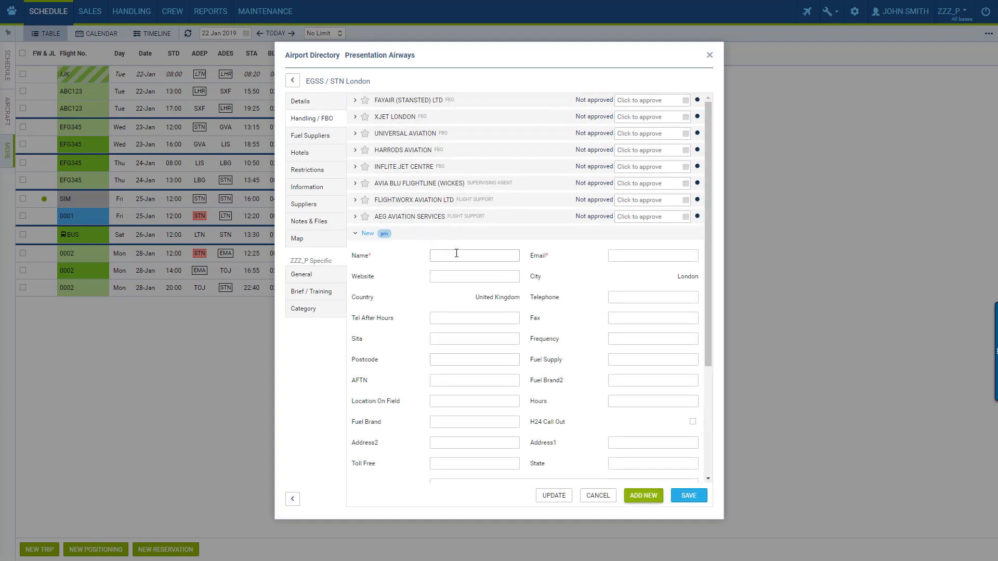
scroll(510, 364, "down", 3)
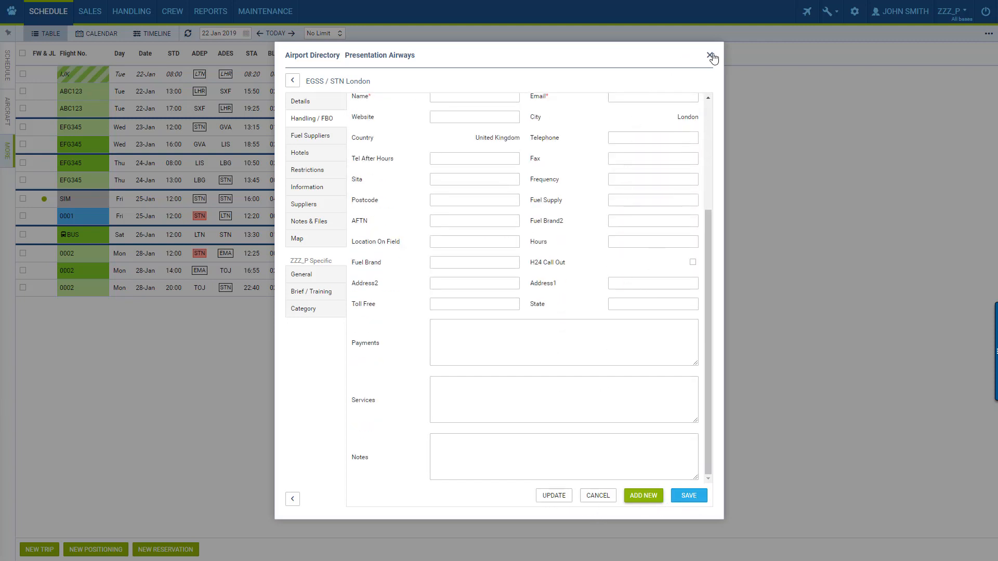
left_click(318, 137)
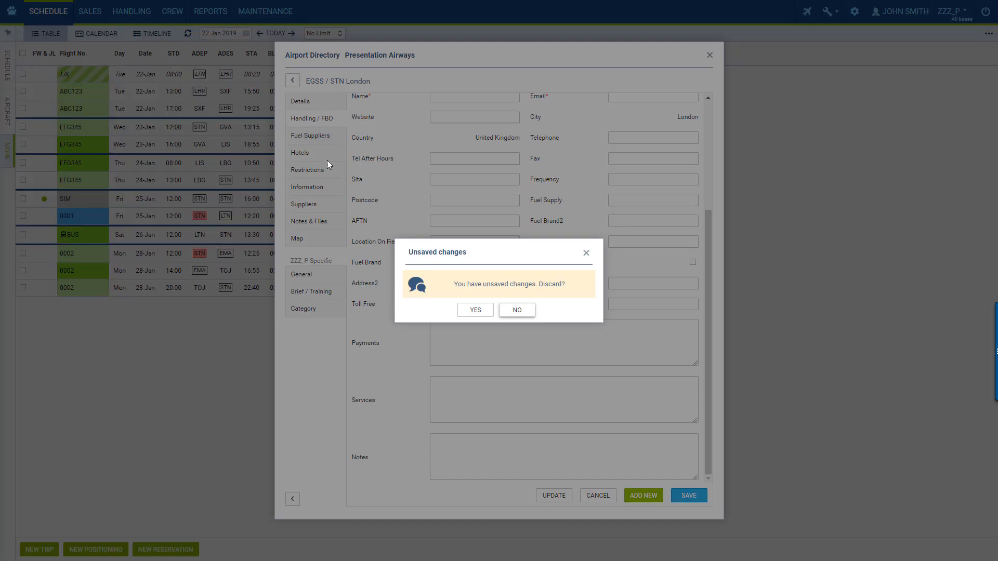
left_click(516, 311)
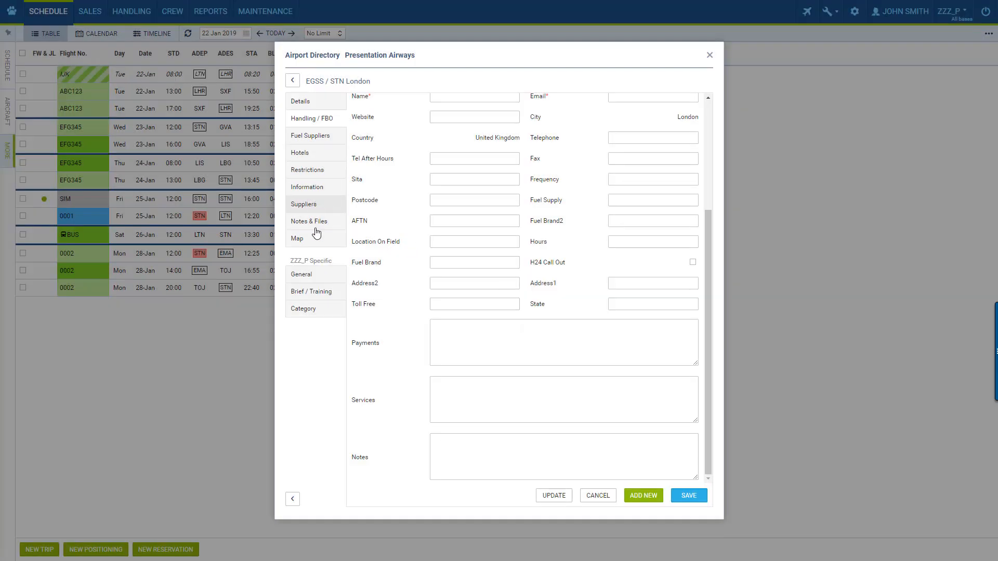
left_click(323, 310)
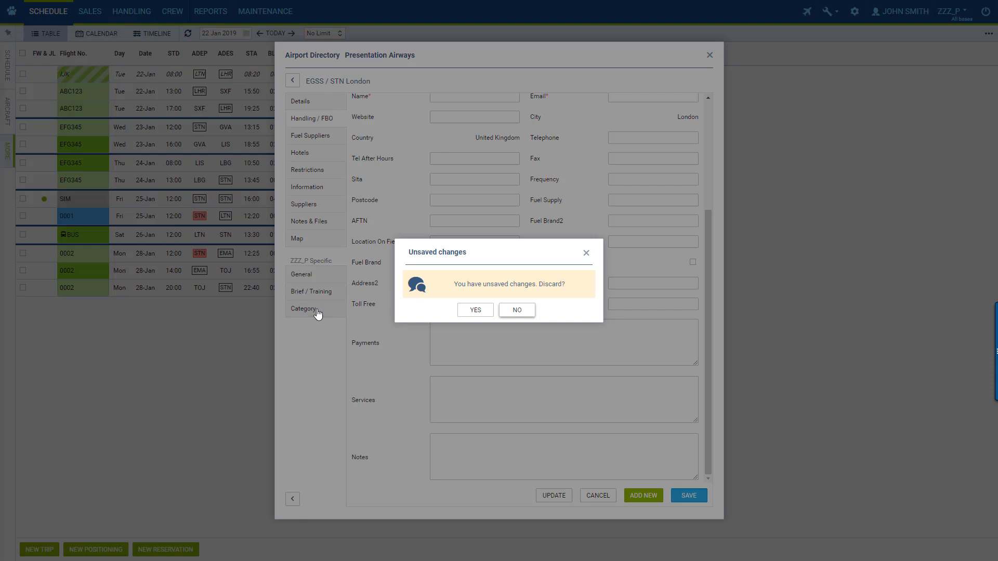
left_click(475, 310)
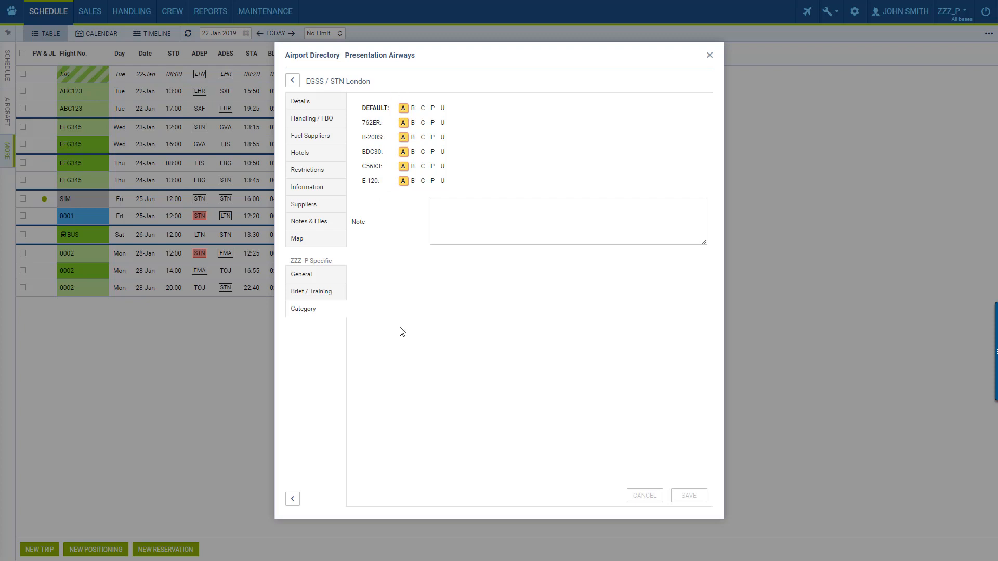
Review Stansted's briefing and training requirements and its map, and close the Airport Directory.
left_click(339, 297)
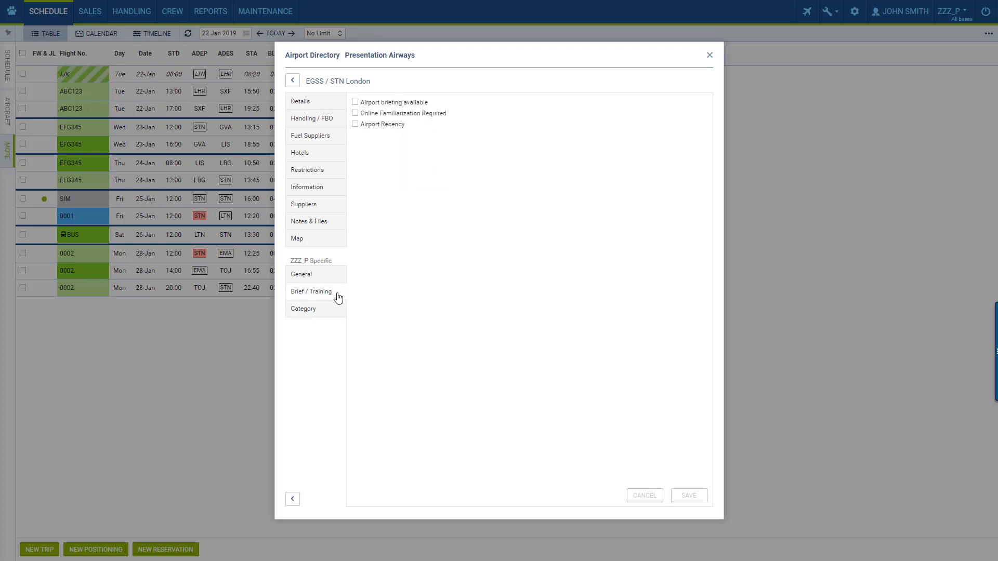
left_click(329, 245)
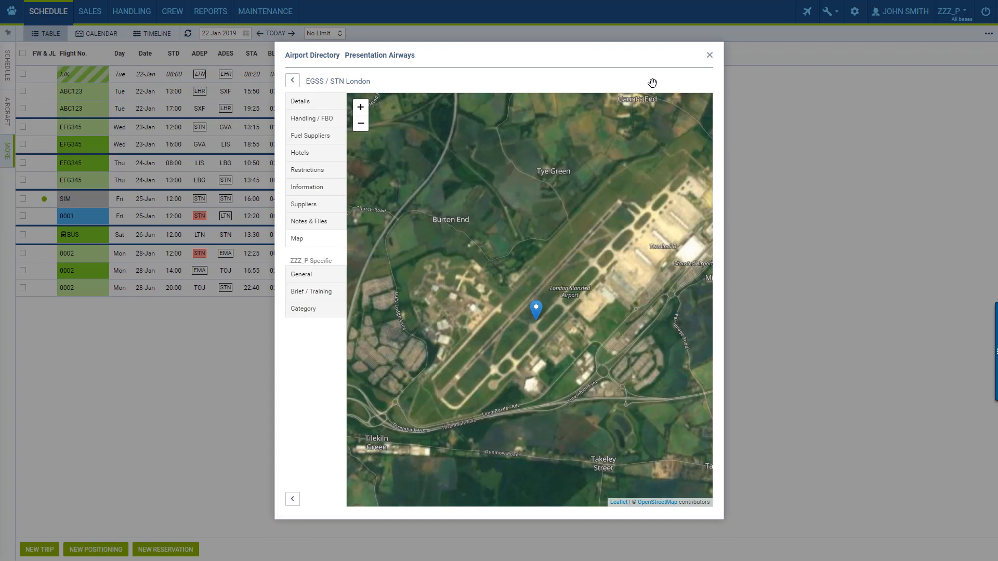
left_click(710, 55)
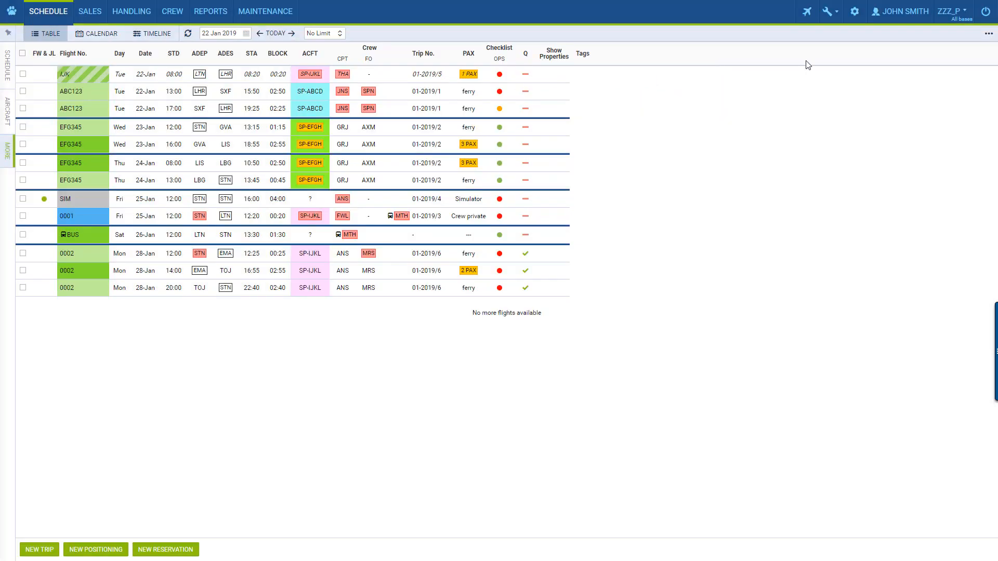
Set the preferred airport code to ICAO, and try the LT timezone before switching back to UTC.
left_click(989, 34)
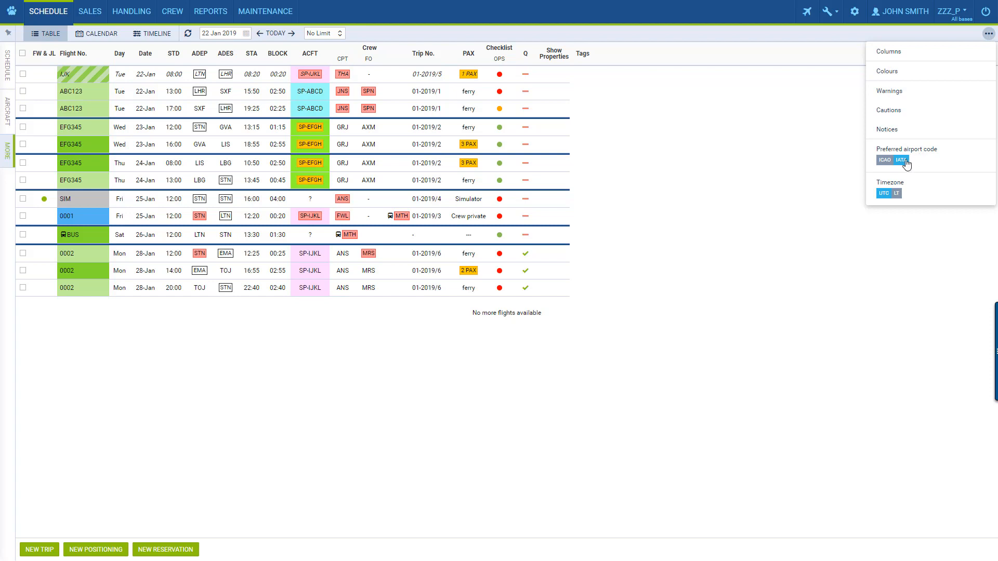
left_click(890, 162)
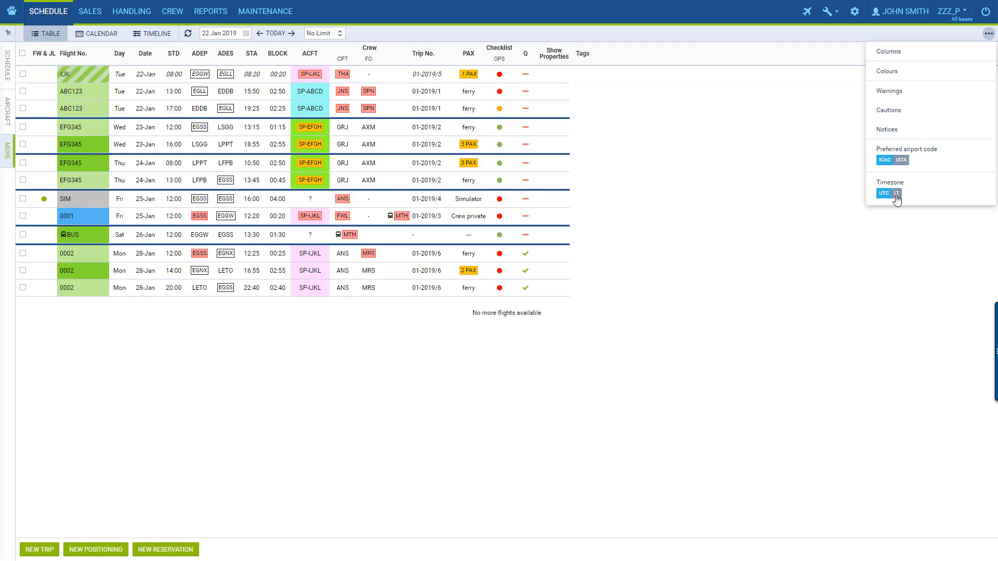
left_click(897, 193)
left_click(886, 193)
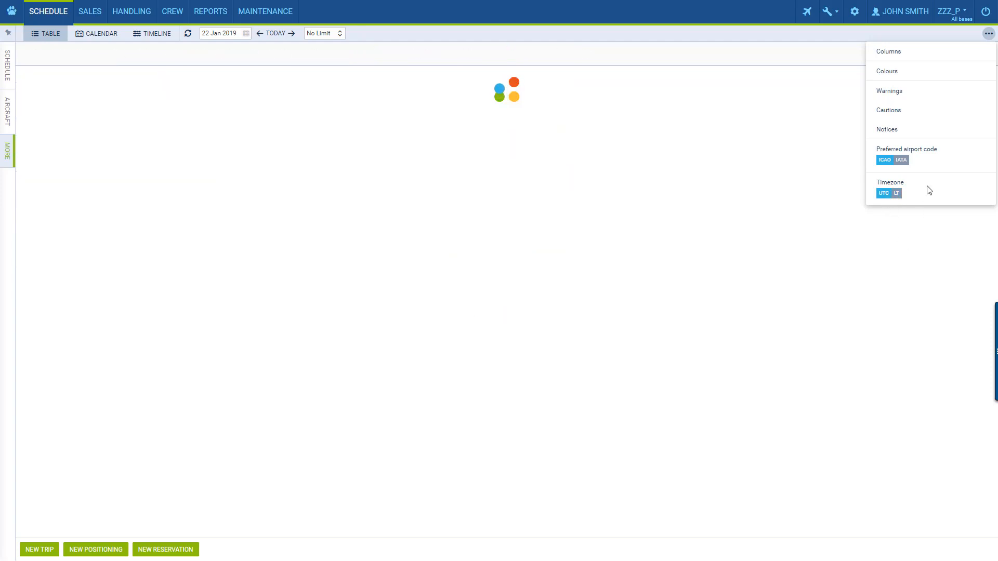
left_click(988, 35)
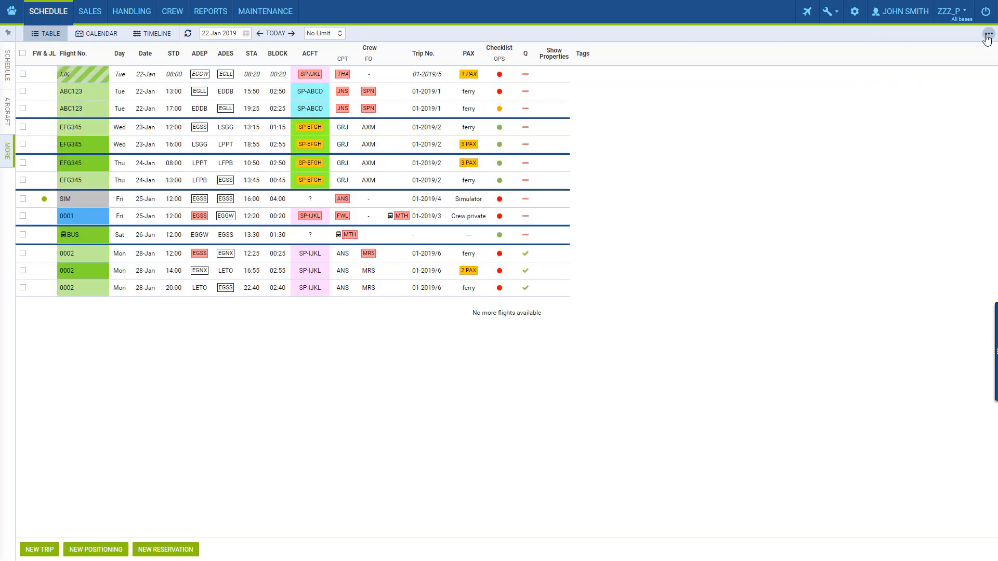
Open the OPS checklist of flight ABC123 EDDB–EGLL and examine the checklist statuses of both ABC123 flights and flight IJK.
left_click(266, 112)
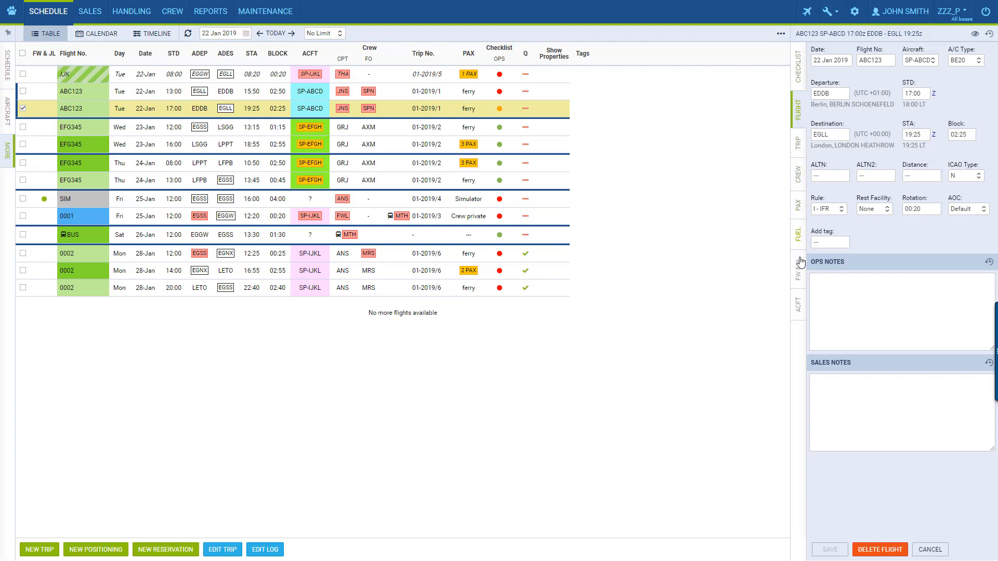
left_click(800, 71)
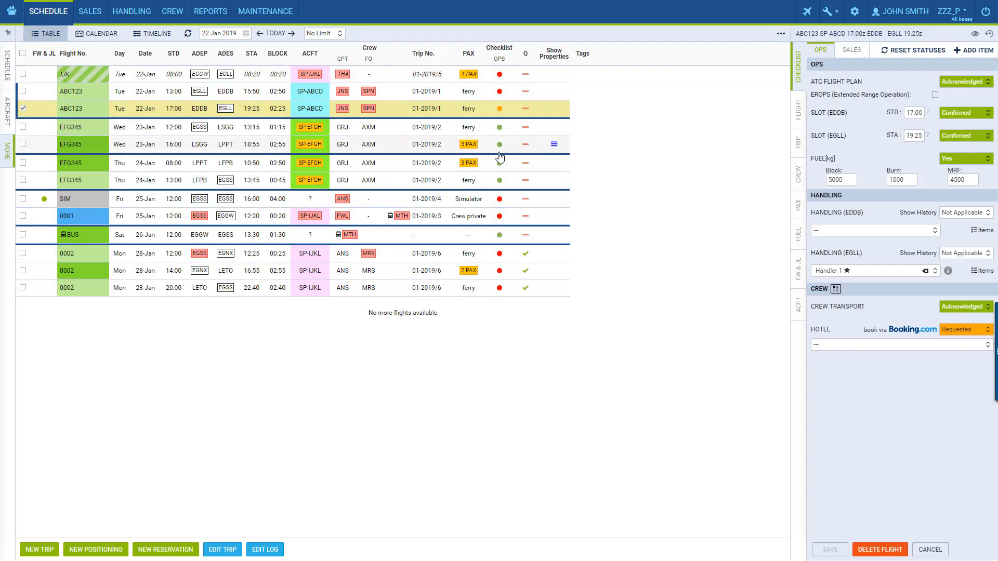
mouse_move(500, 152)
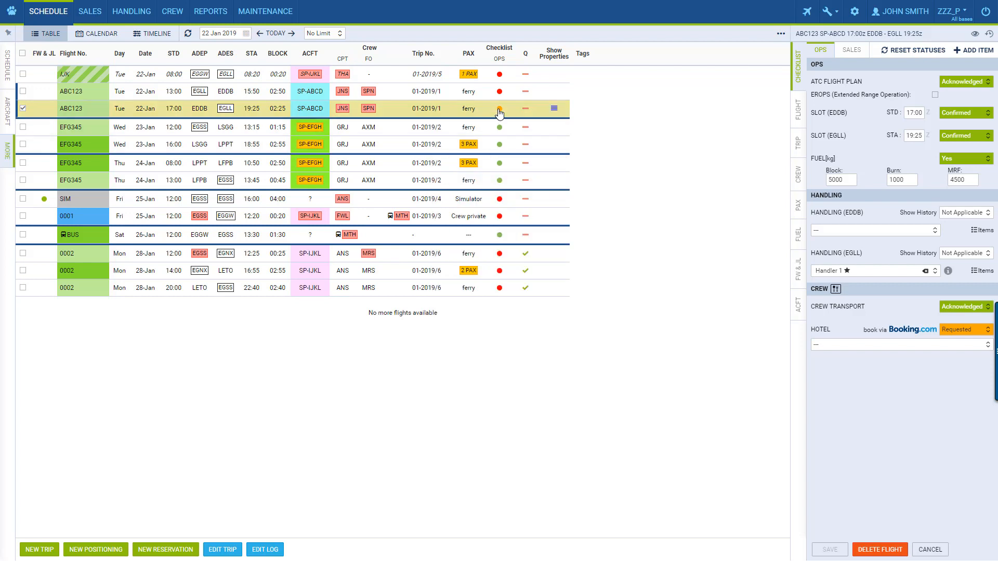
mouse_move(499, 113)
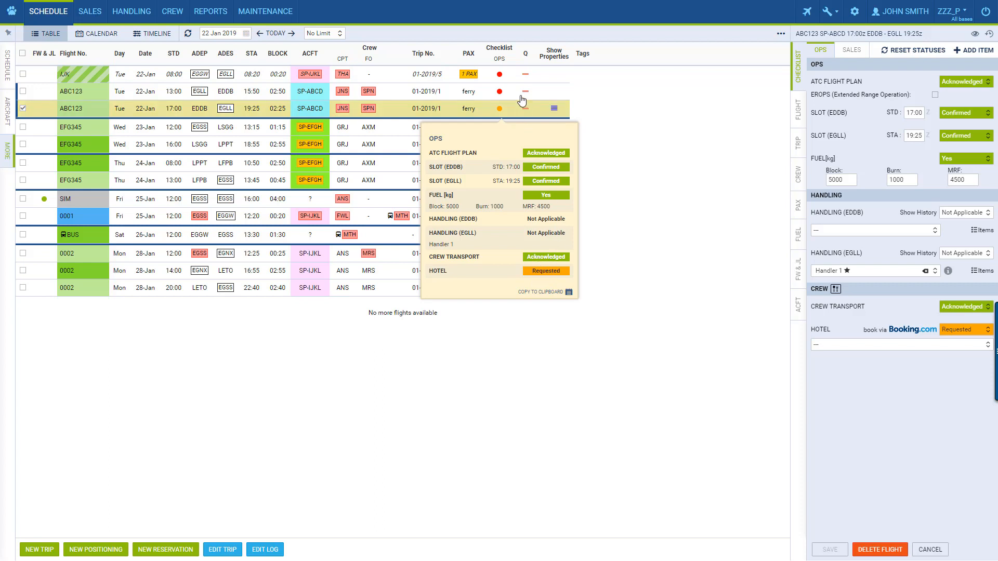
mouse_move(499, 92)
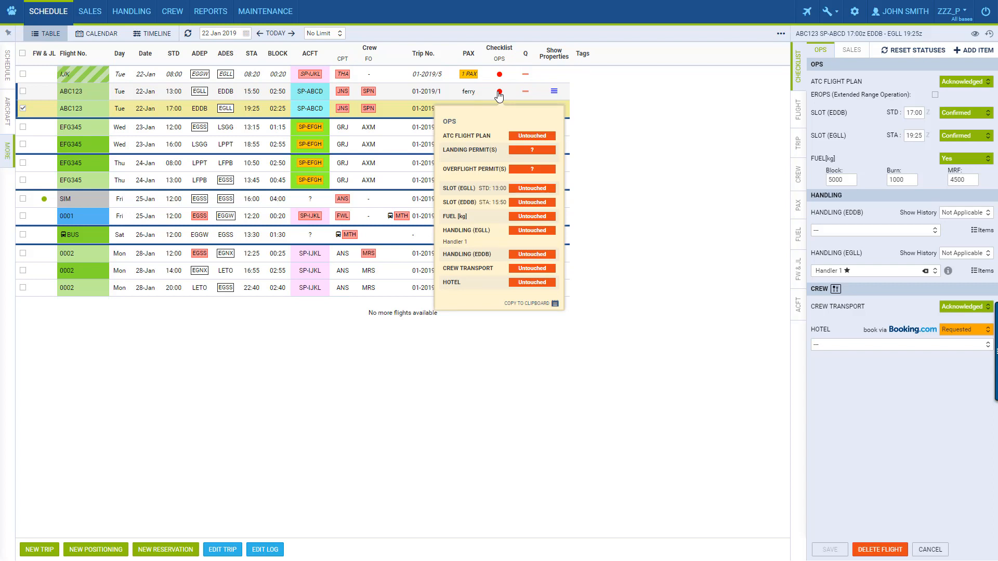
left_click(541, 203)
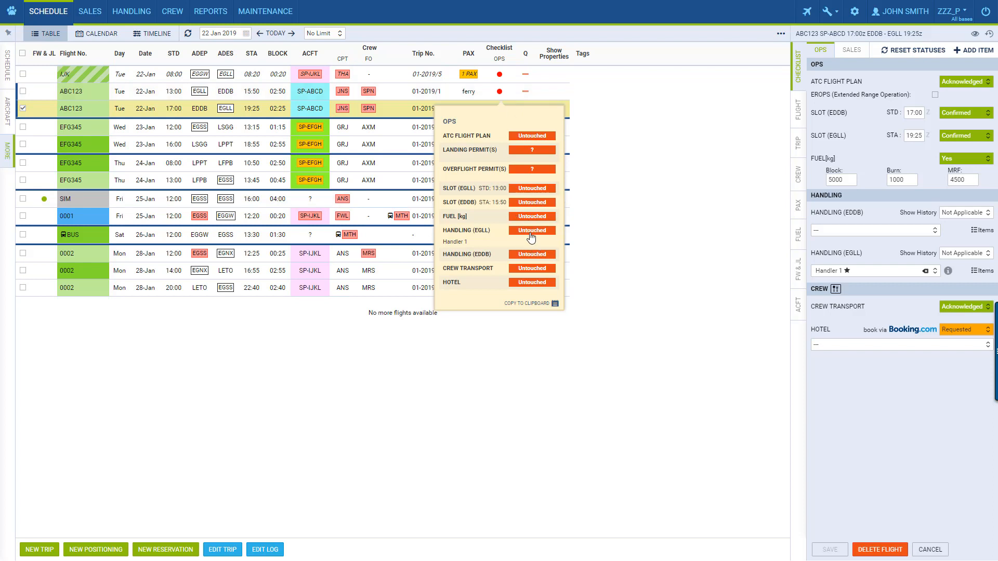
left_click(531, 239)
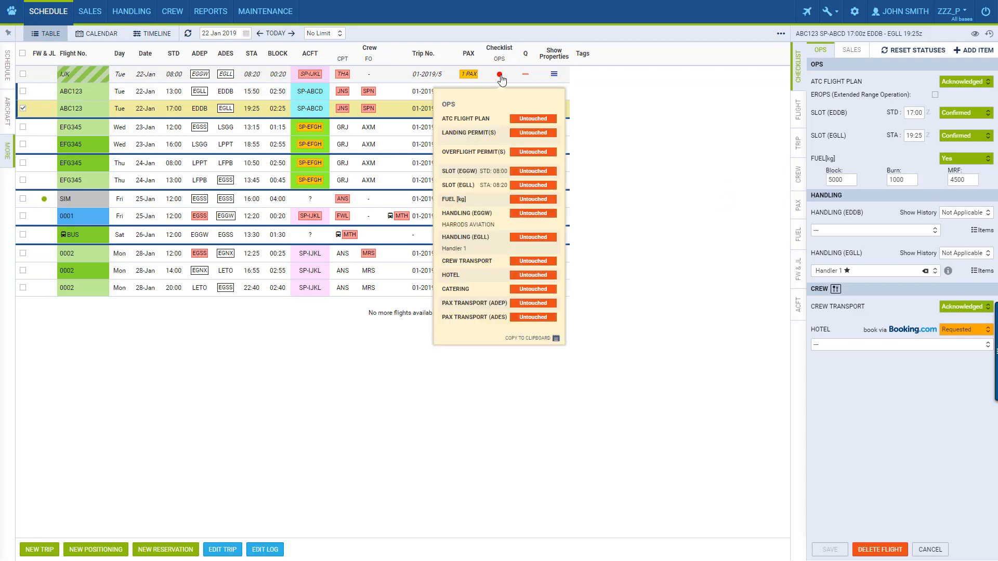
left_click(533, 122)
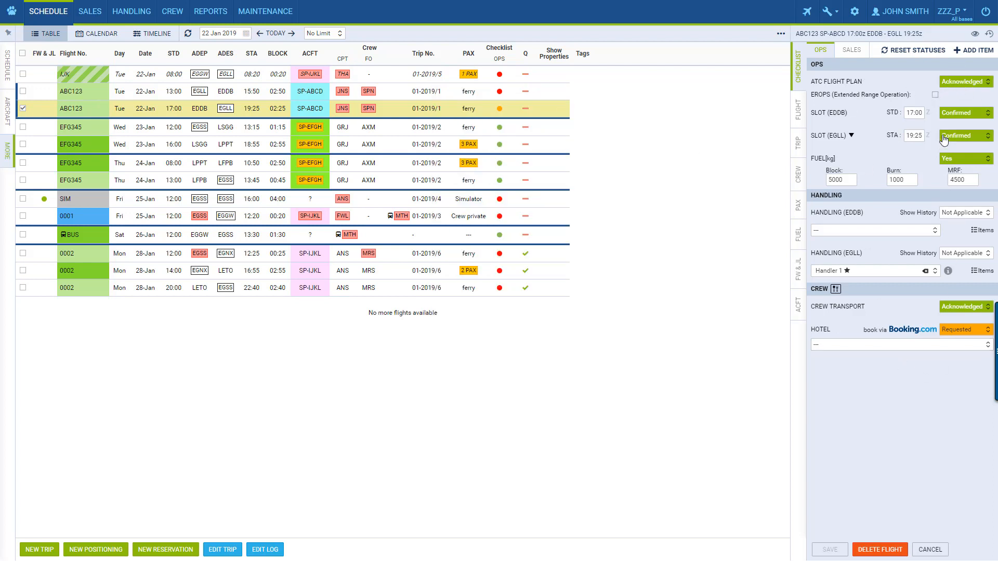
Add the Crew aware of flight item to the OPS checklist of flight ABC123 EDDB–EGLL.
left_click(957, 51)
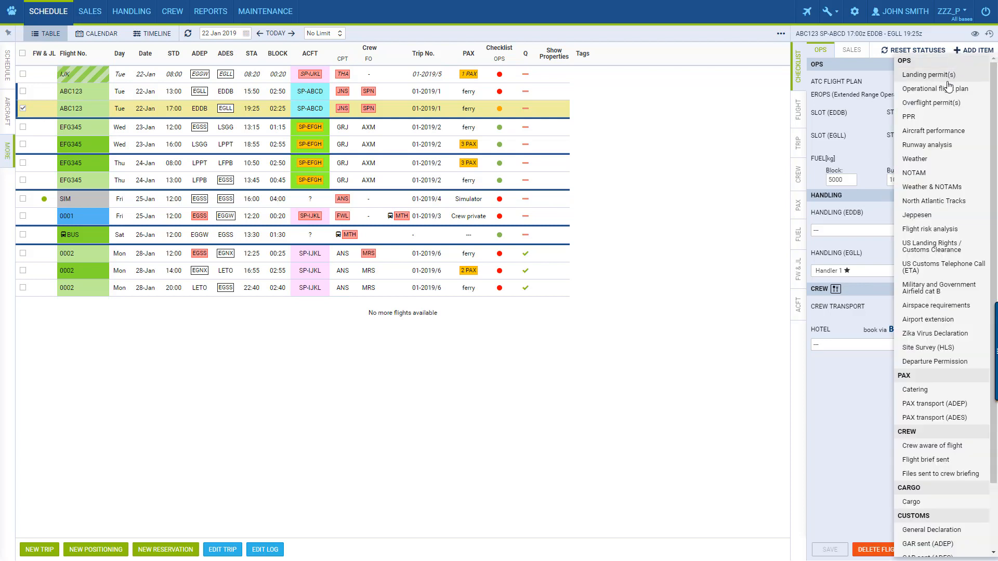
scroll(947, 156, "down", 3)
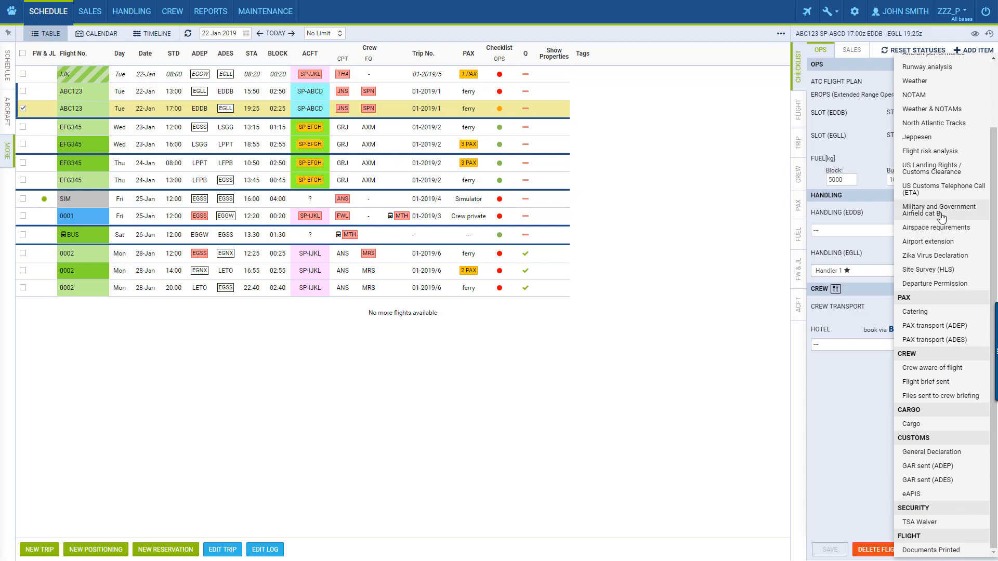
scroll(956, 200, "up", 3)
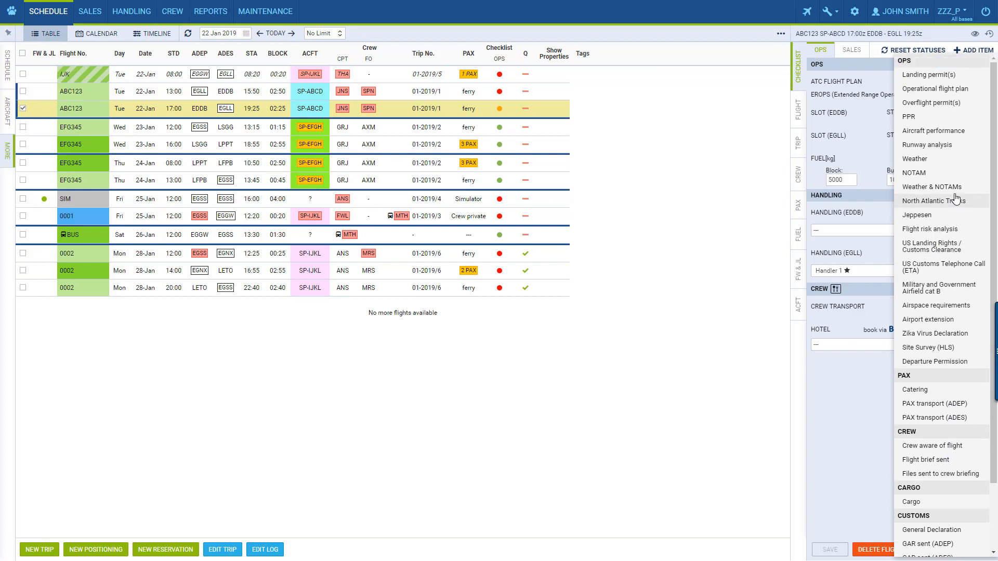
left_click(921, 445)
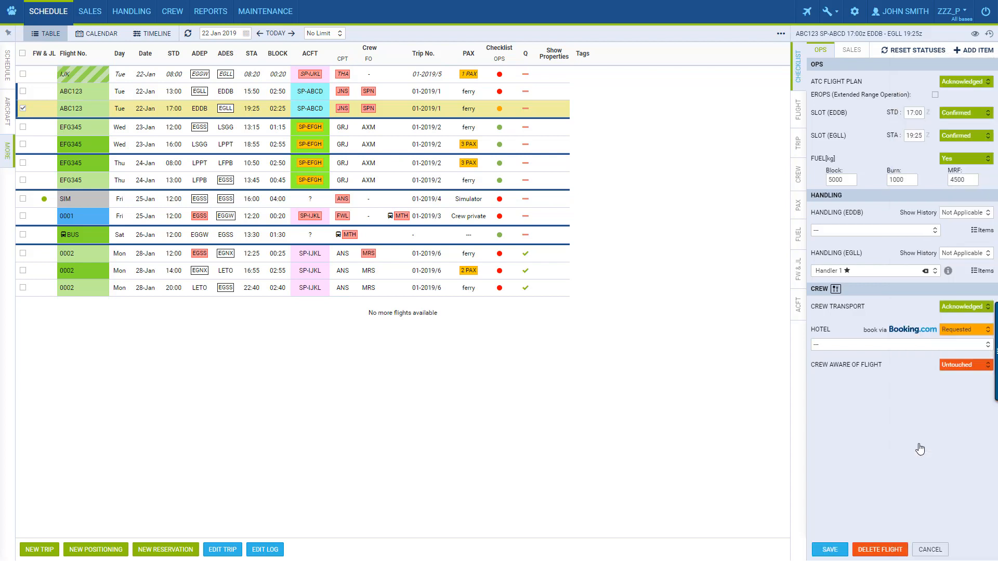
Expand the note and file sections of the Crew aware of flight, Handling (EGLL) and Fuel checklist items to examine them.
left_click(873, 366)
left_click(868, 405)
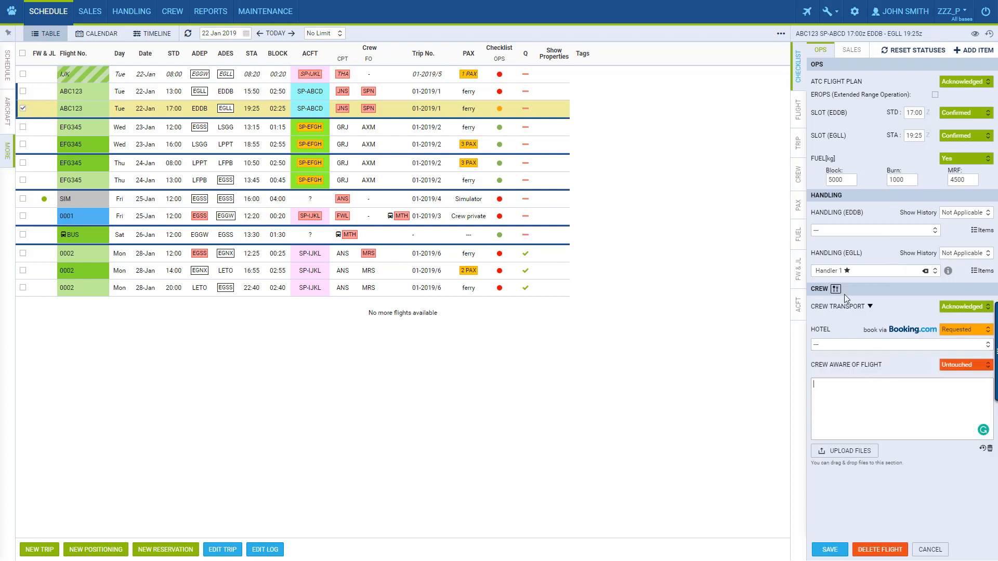
left_click(837, 254)
left_click(826, 159)
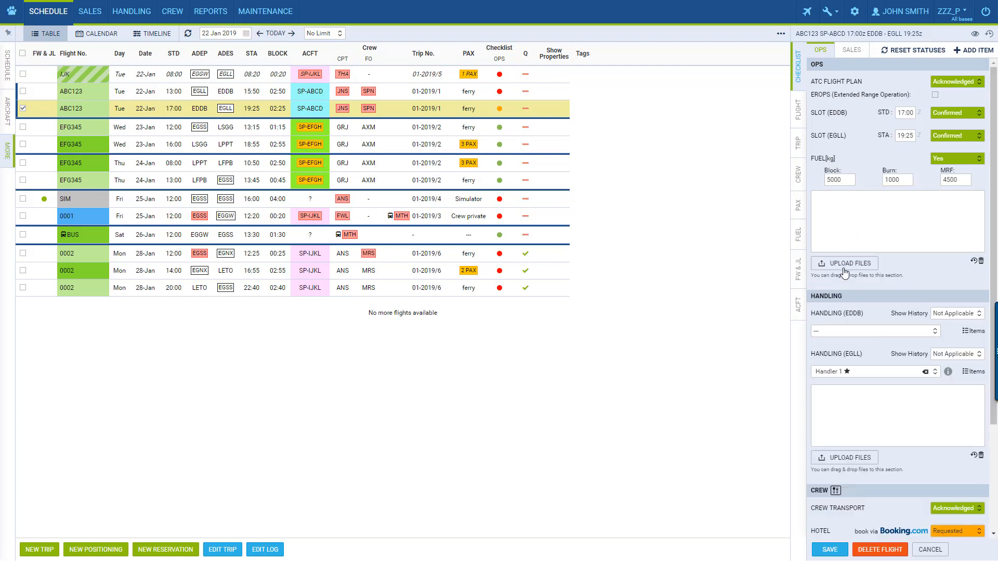
scroll(873, 345, "down", 3)
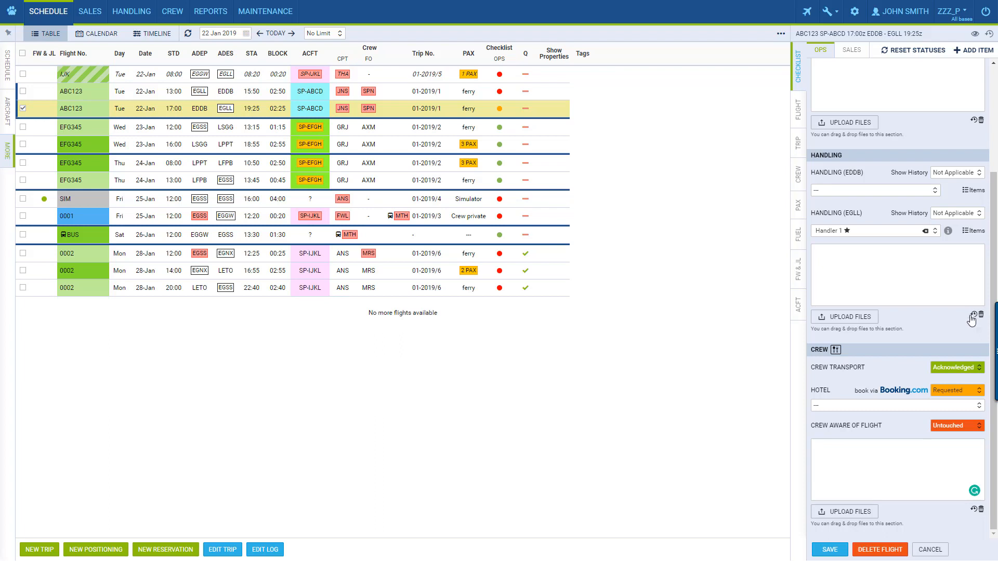
Set the Crew aware of flight status to Requested and save the checklist.
left_click(949, 426)
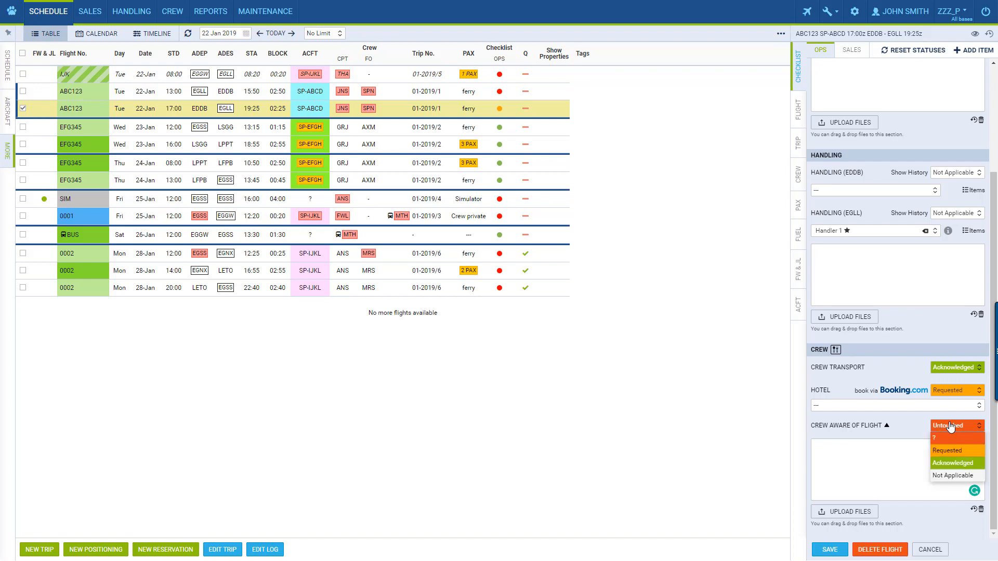
left_click(955, 451)
left_click(830, 550)
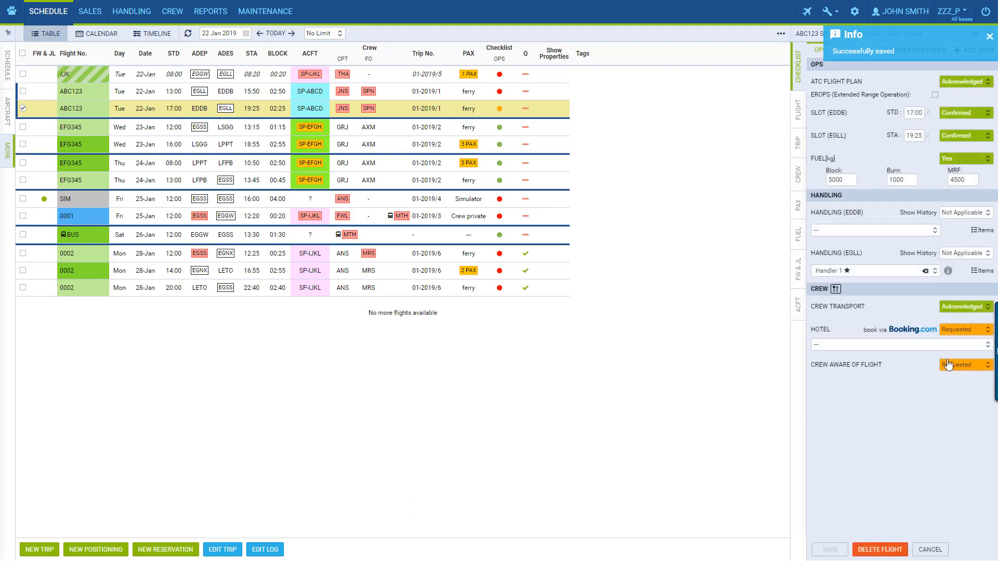
Set Crew aware of flight to Acknowledged with the note "aa", save it, and review the item's history.
left_click(955, 365)
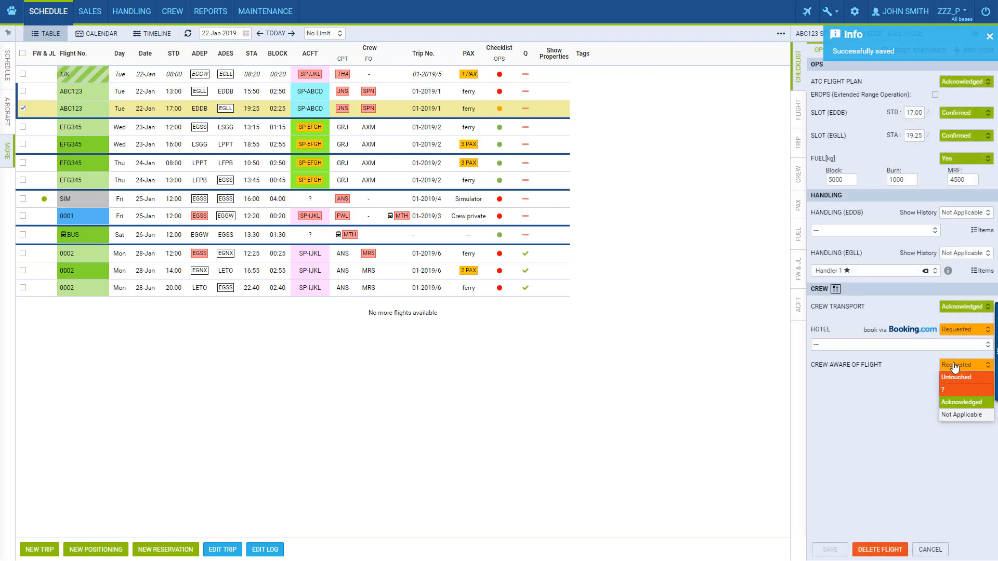
left_click(949, 407)
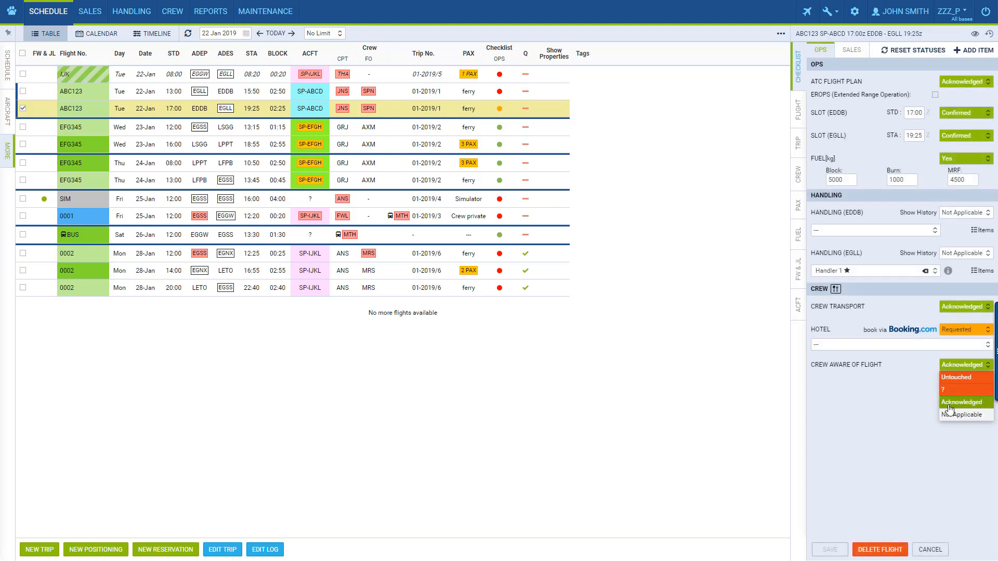
left_click(855, 372)
left_click(854, 391)
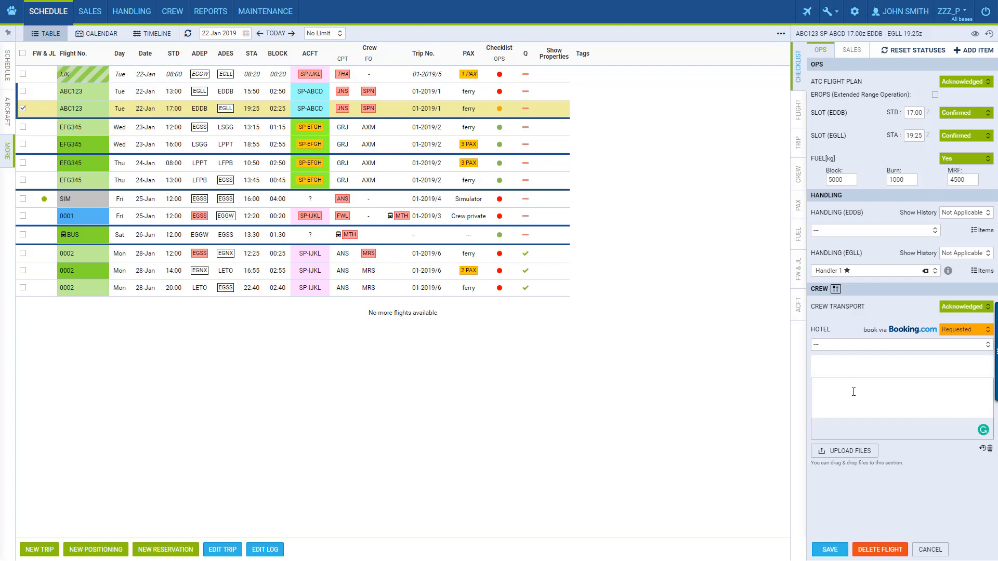
type("aa")
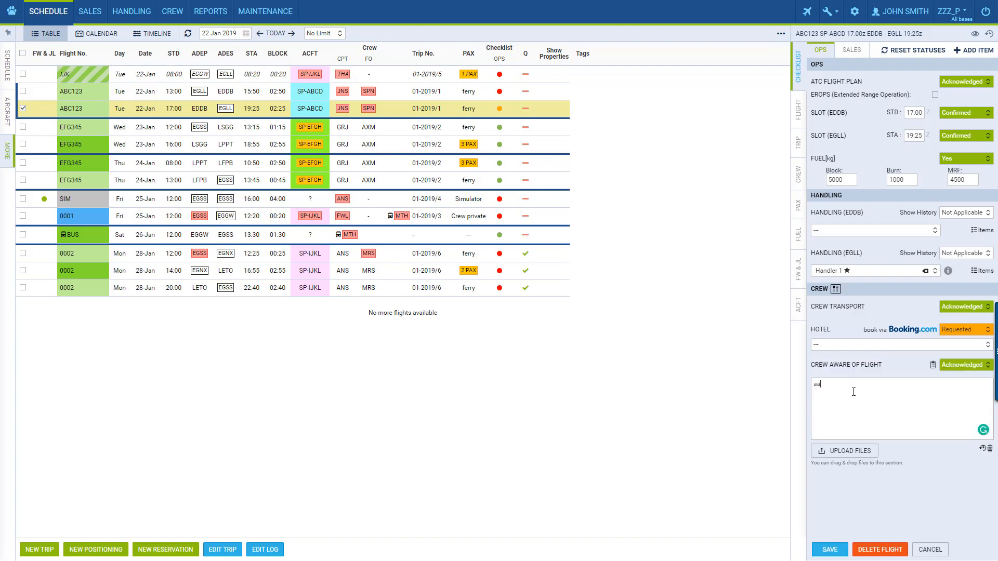
left_click(830, 550)
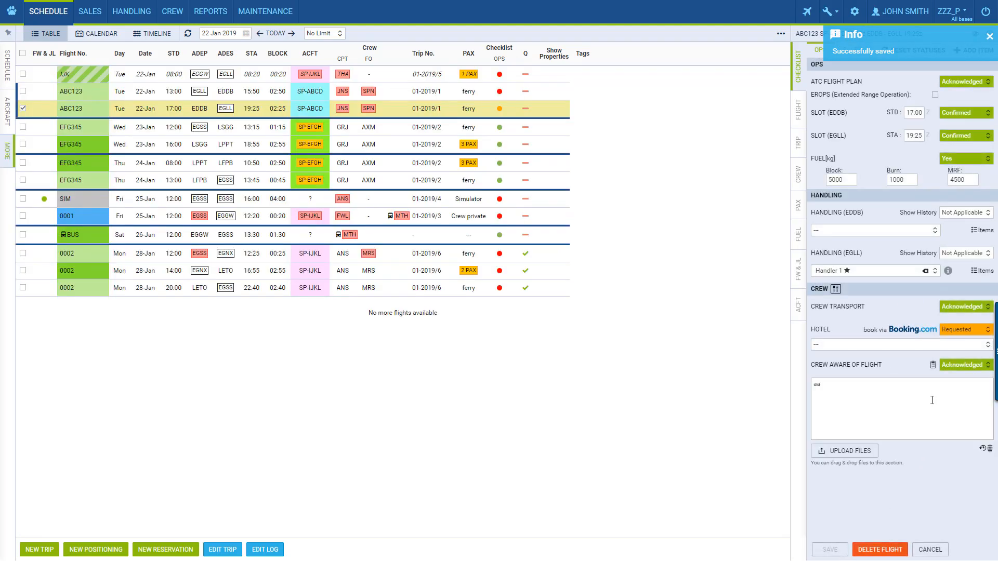
left_click(982, 450)
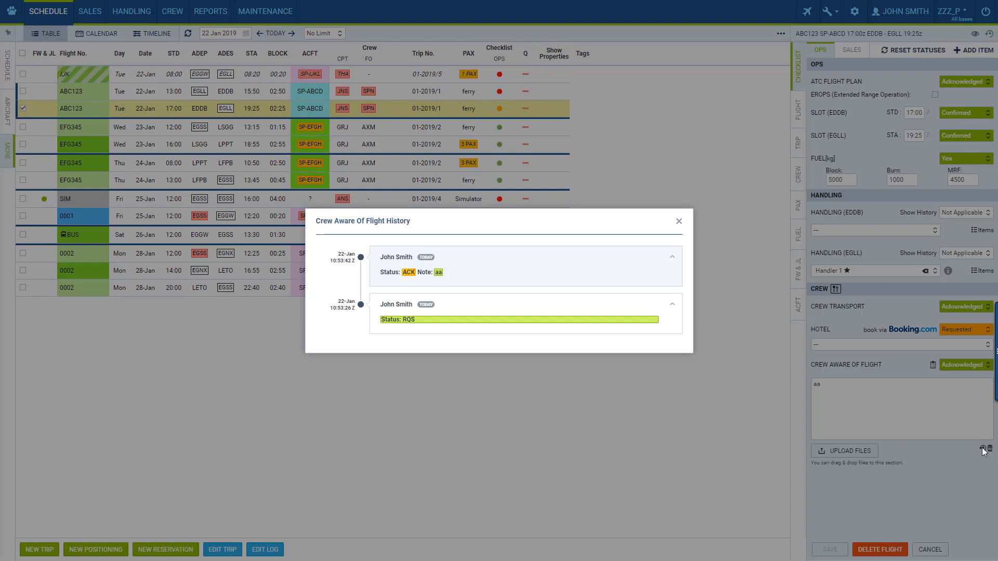
left_click(679, 222)
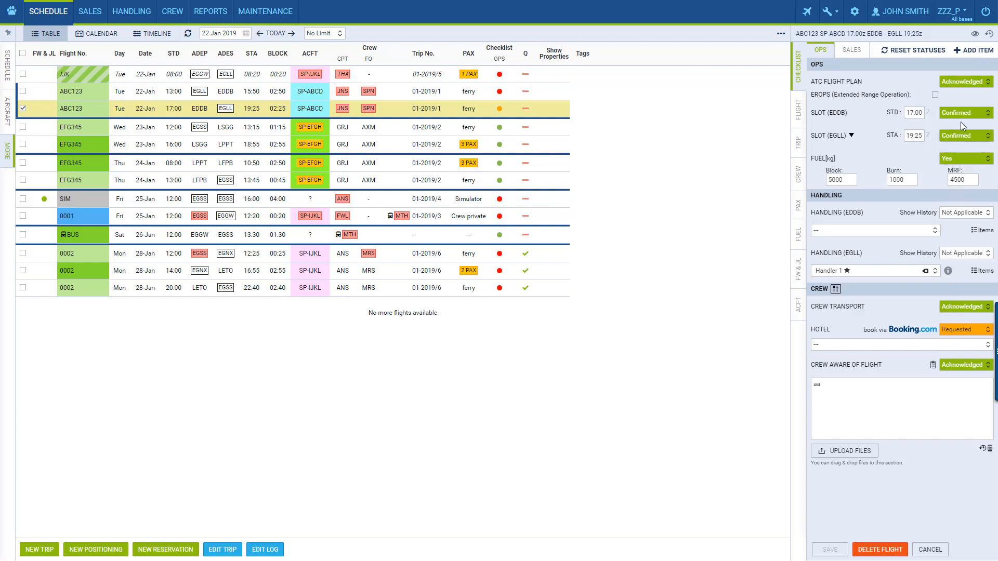
Set the Hotel status of flight ABC123 EDDB–EGLL to Confirmed and save the checklist.
left_click(965, 333)
left_click(961, 379)
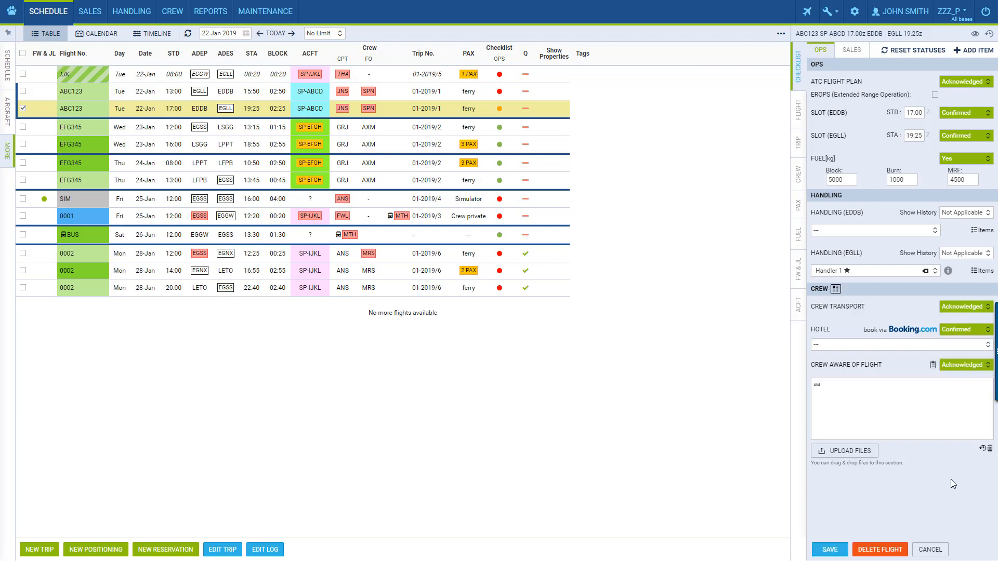
left_click(830, 550)
left_click(832, 550)
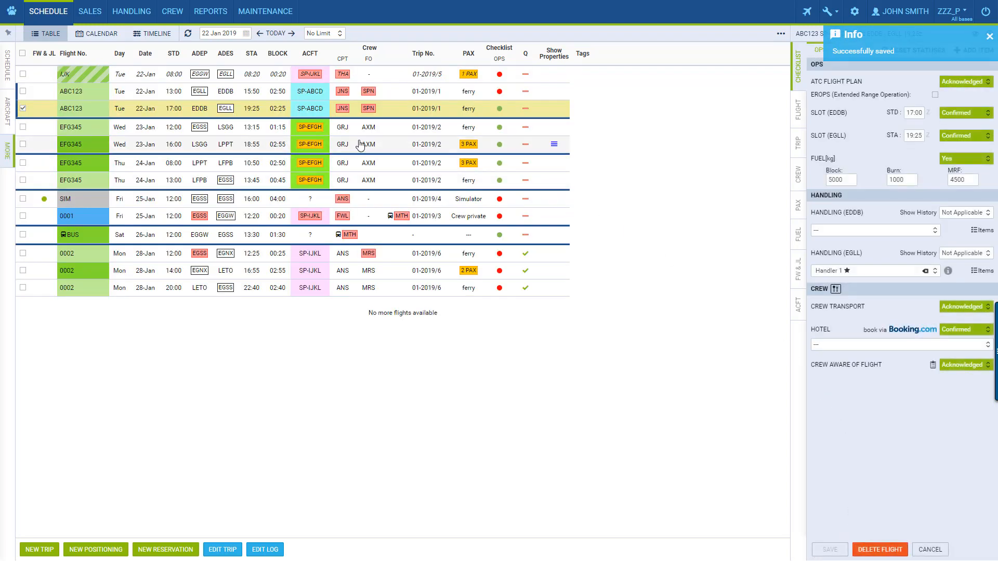
Open the OPS checklist of flight ABC123 EGLL–EDDB and replace the EGLL handler with MENZIES AVIATION.
left_click(418, 93)
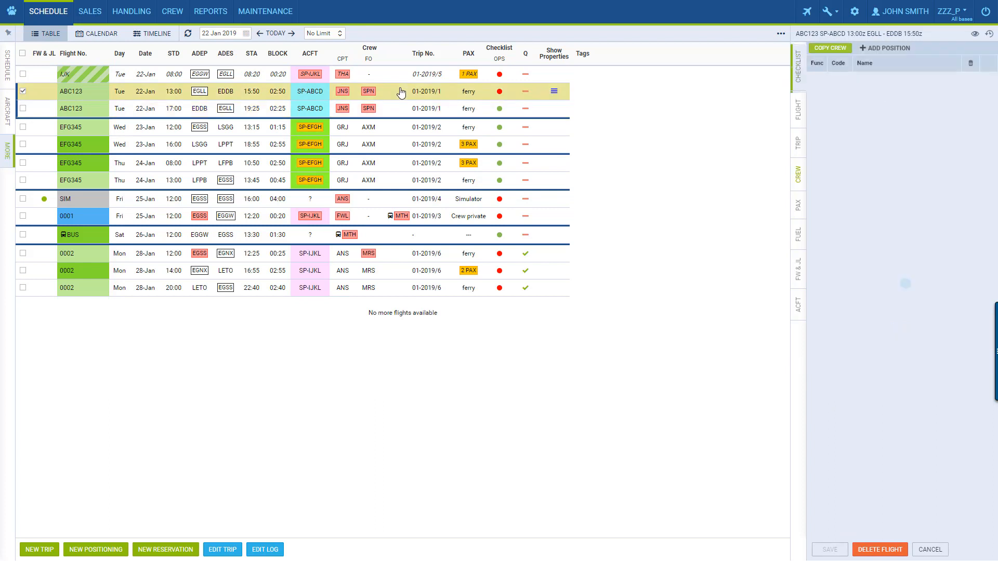
left_click(800, 68)
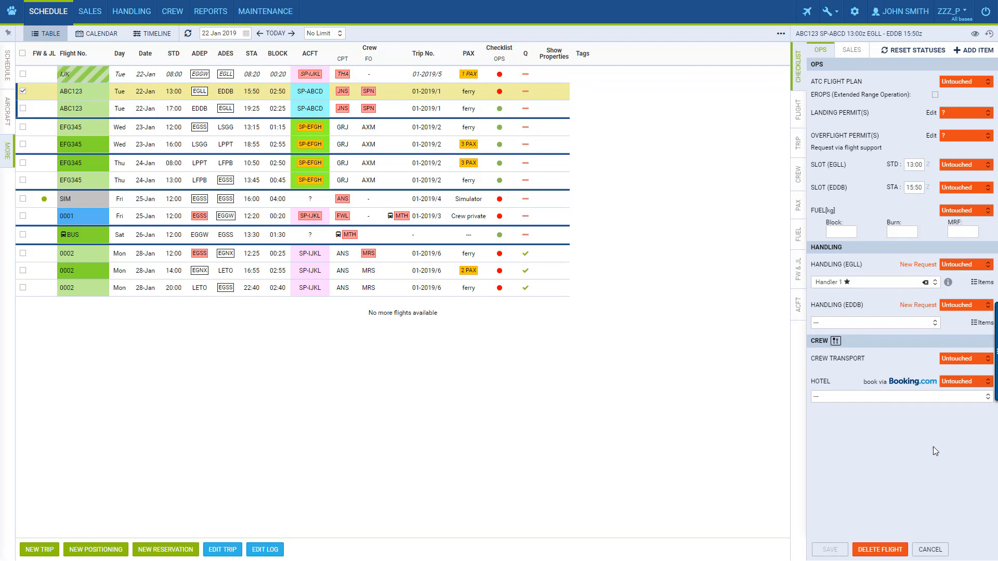
left_click(915, 286)
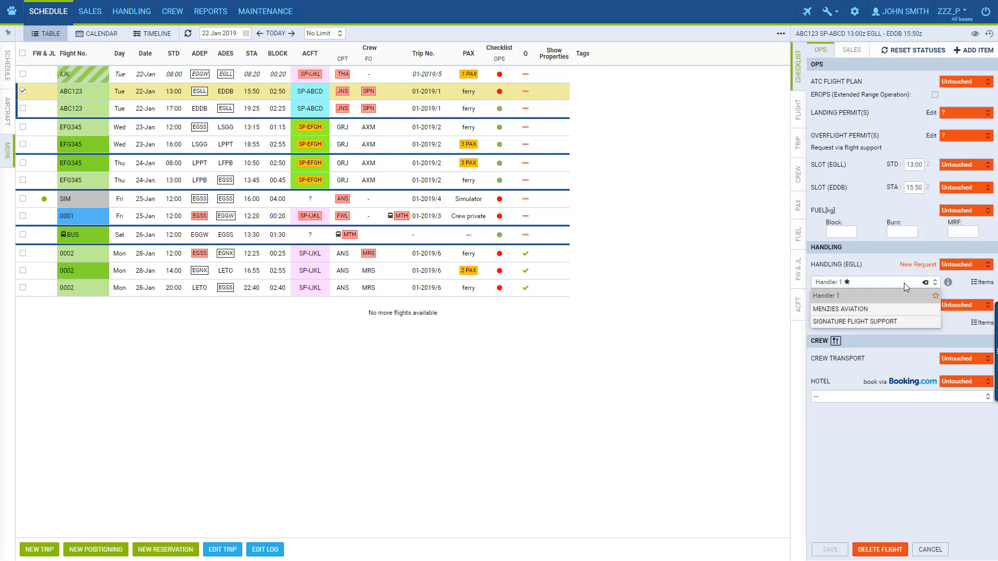
left_click(926, 284)
left_click(925, 284)
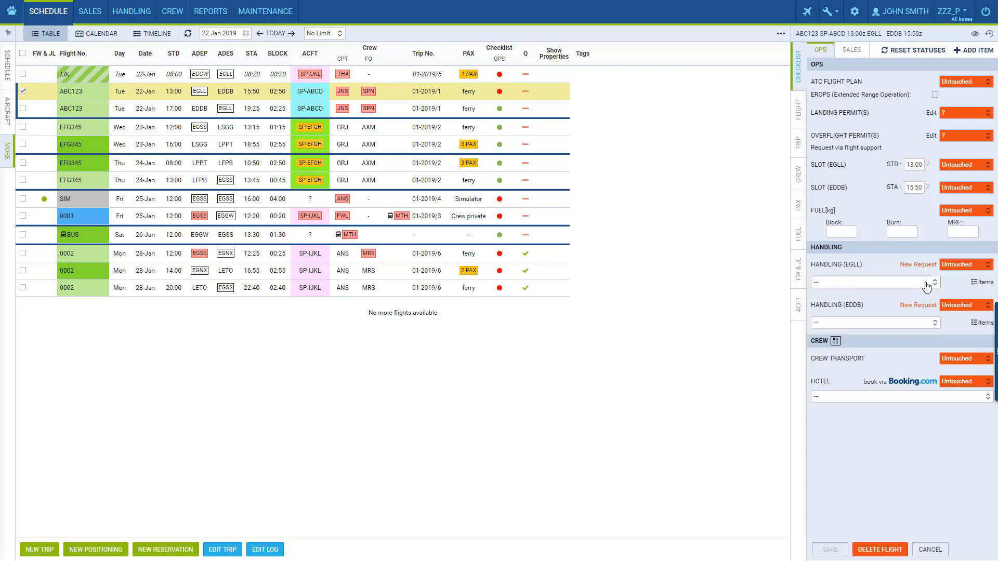
left_click(927, 285)
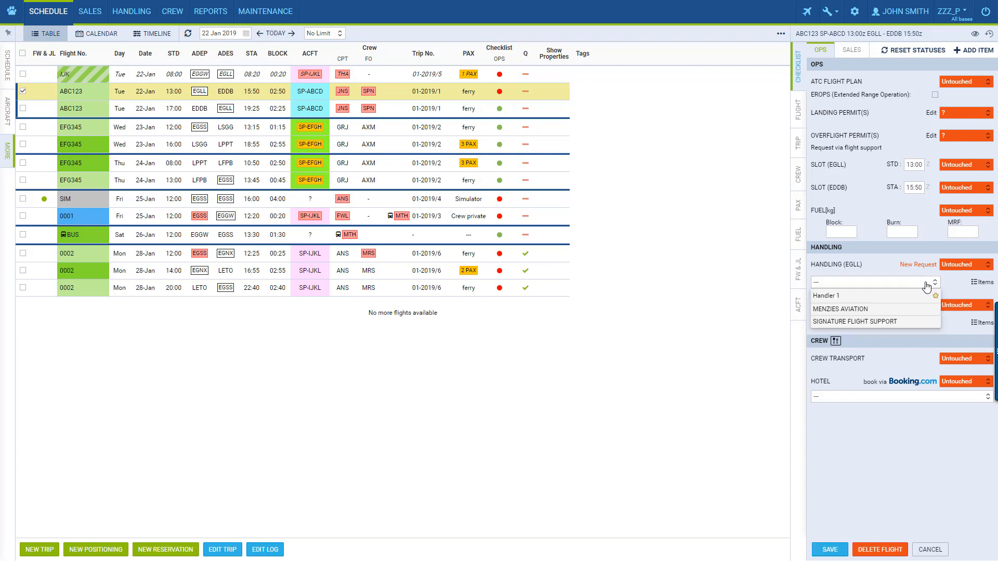
left_click(912, 312)
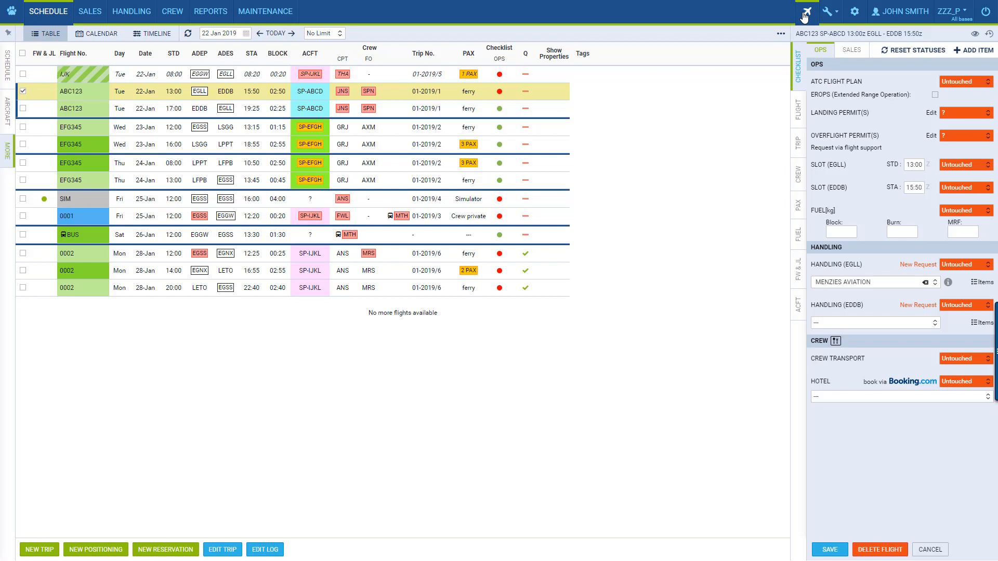
Choose EXECUJET EUROPE GMBH as the EDDB handler and save the checklist.
left_click(930, 325)
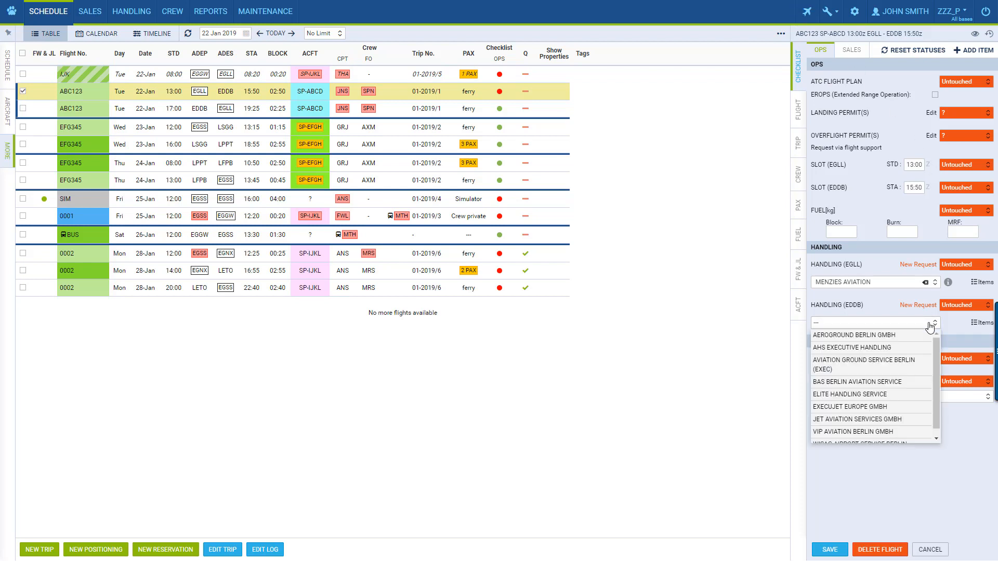
left_click(894, 407)
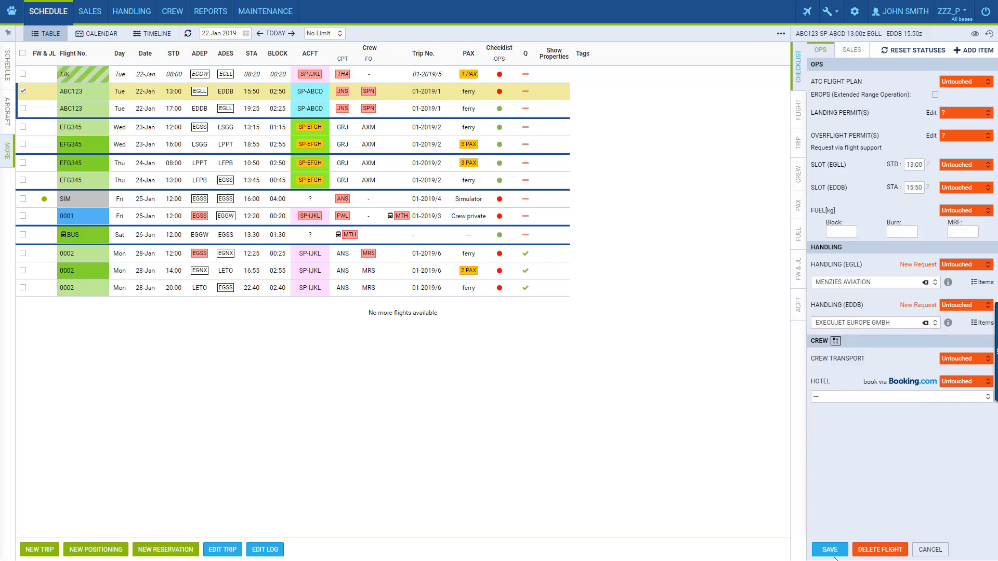
left_click(833, 555)
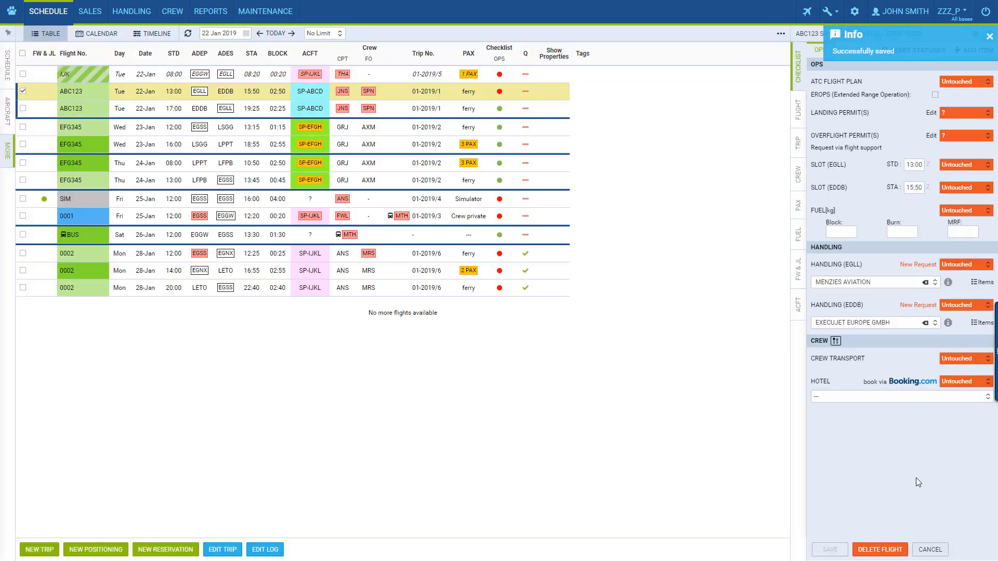
Open the new EGLL handling request to MENZIES AVIATION and review its schedule, crew, billing and requested service details.
left_click(920, 265)
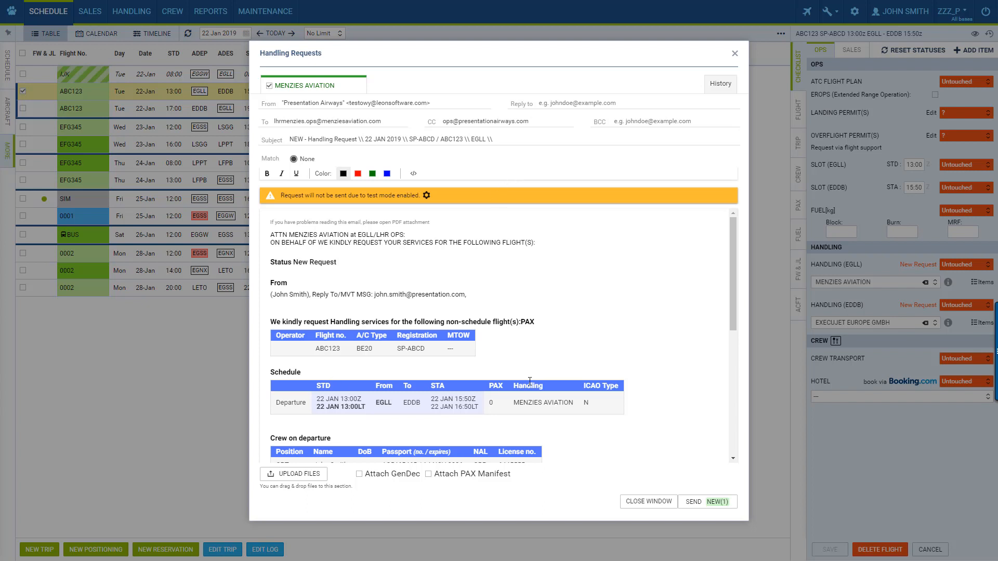
scroll(512, 231, "down", 4)
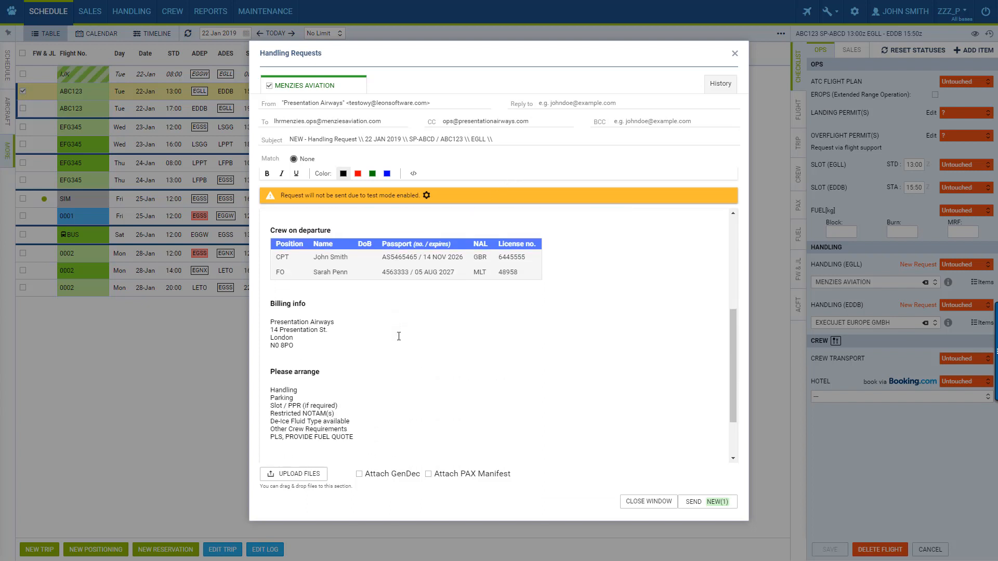
scroll(399, 333, "up", 3)
scroll(399, 332, "up", 1)
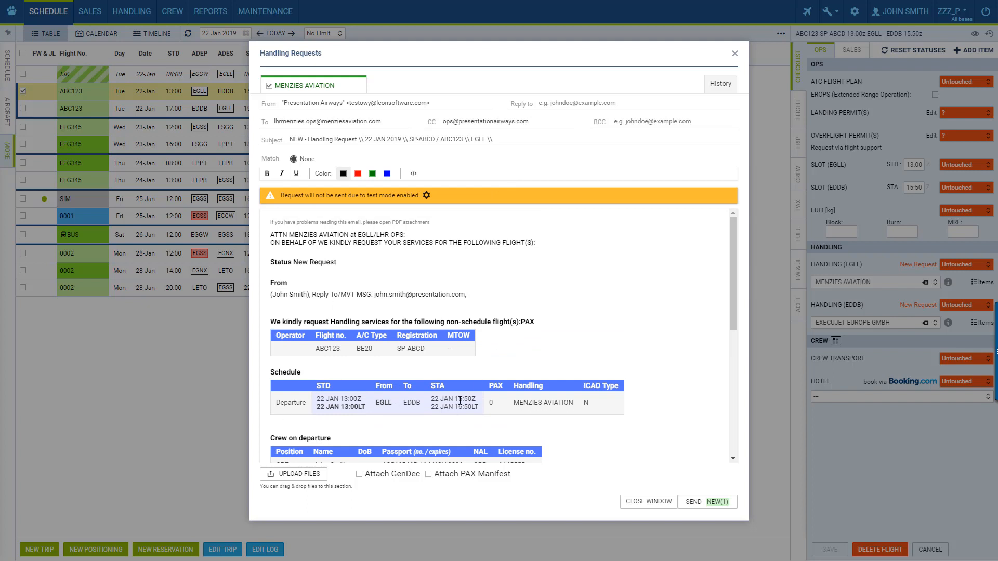
scroll(460, 401, "down", 2)
scroll(460, 401, "up", 2)
scroll(349, 292, "down", 5)
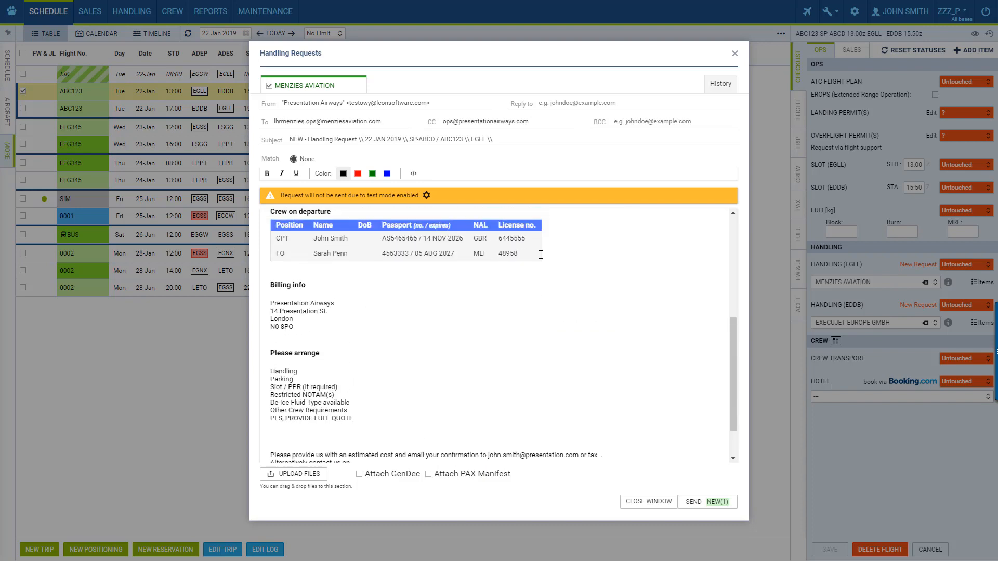
Retype the last character of the billing postcode in the request text, and send the new handling request to MENZIES AVIATION.
left_click(326, 330)
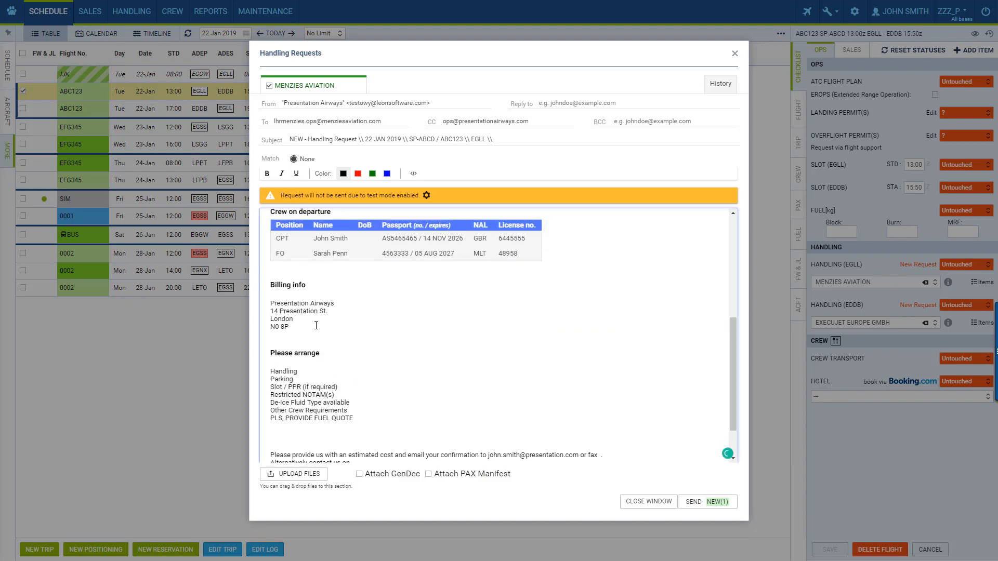
type("O")
left_click(328, 280)
left_click(294, 311)
scroll(306, 387, "down", 1)
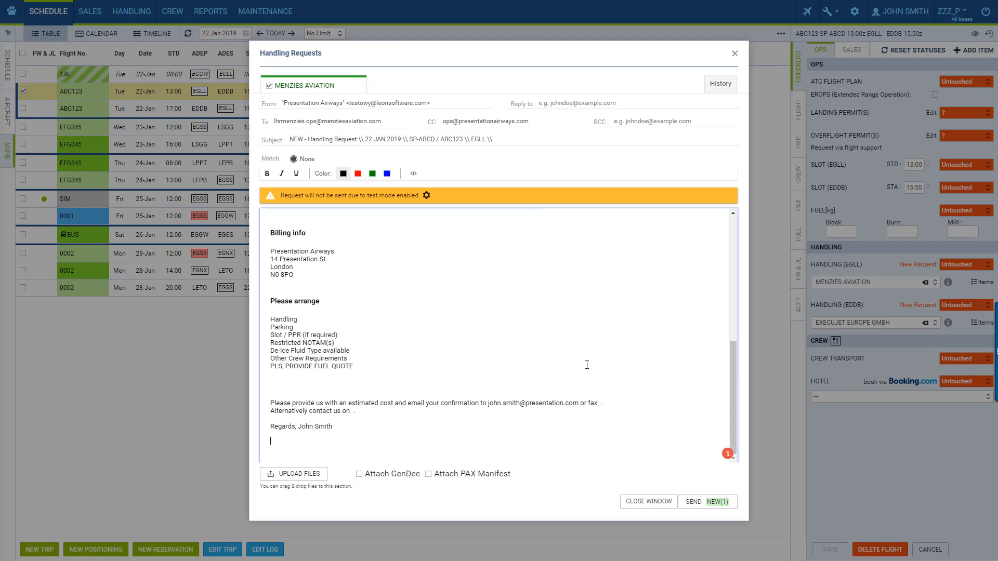
scroll(485, 347, "up", 3)
scroll(484, 347, "up", 2)
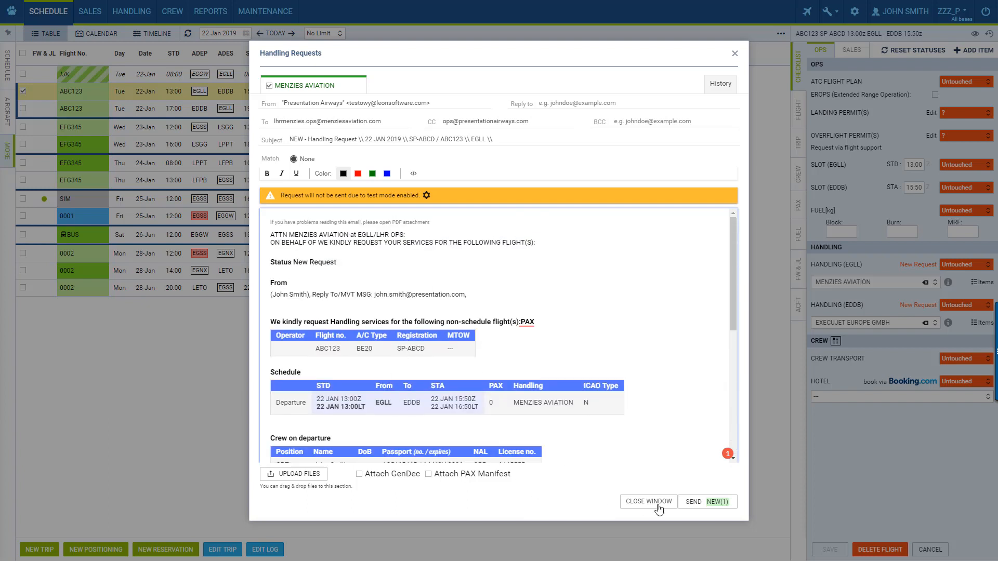
left_click(712, 507)
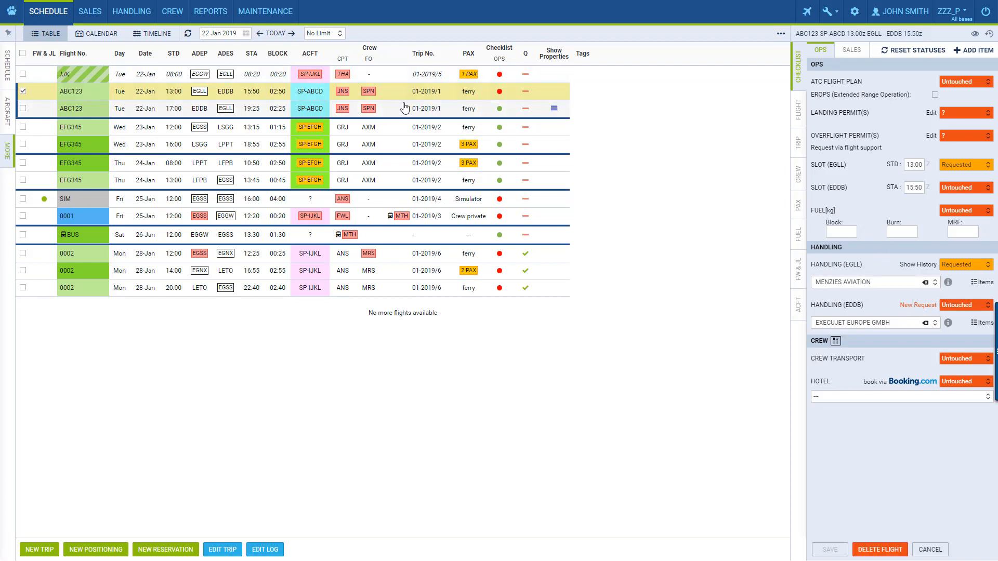
Set the passenger count of flight ABC123 EGLL–EDDB to 2, save it, and reopen the flight's OPS checklist.
left_click(470, 98)
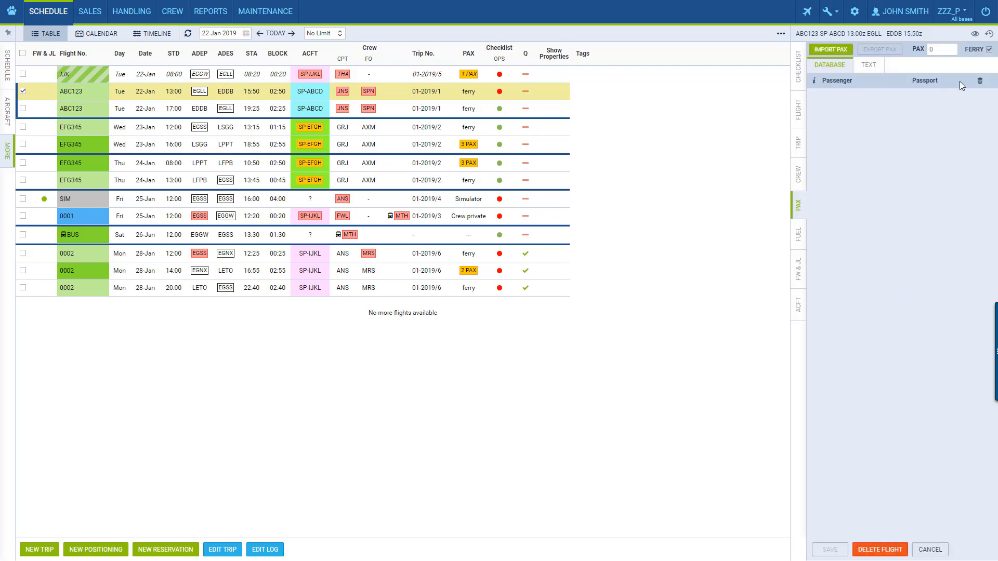
left_click(950, 48)
left_click(950, 47)
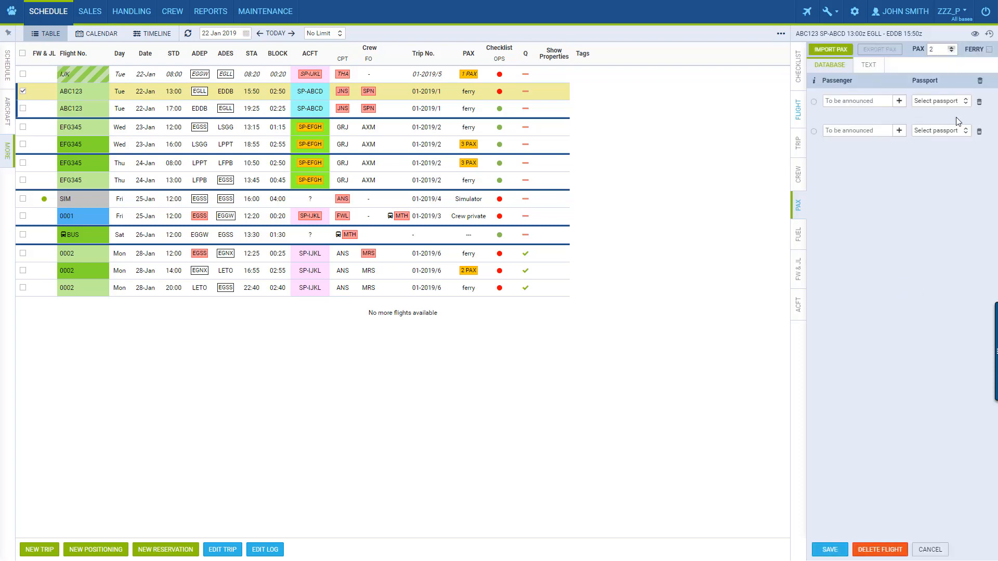
left_click(835, 553)
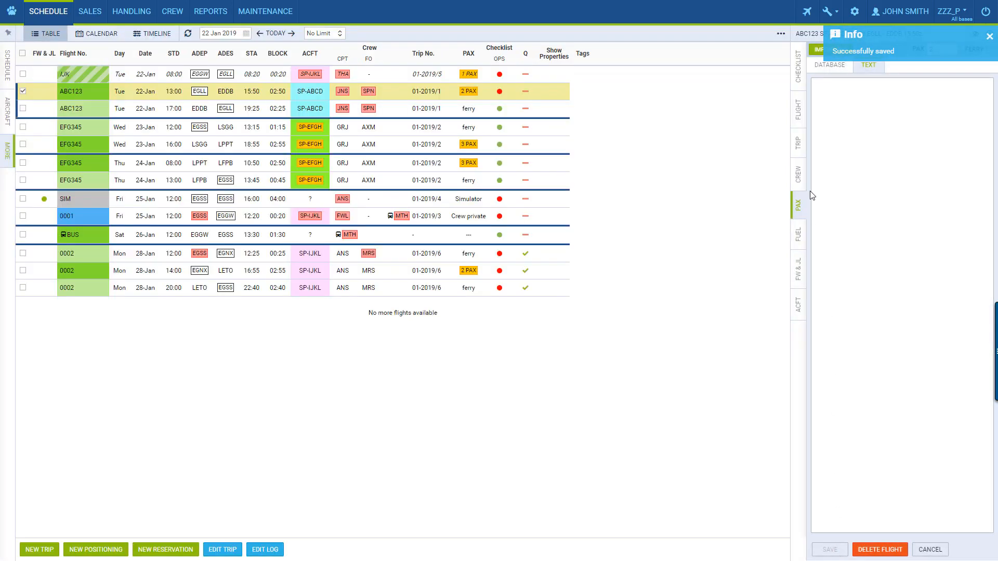
left_click(799, 79)
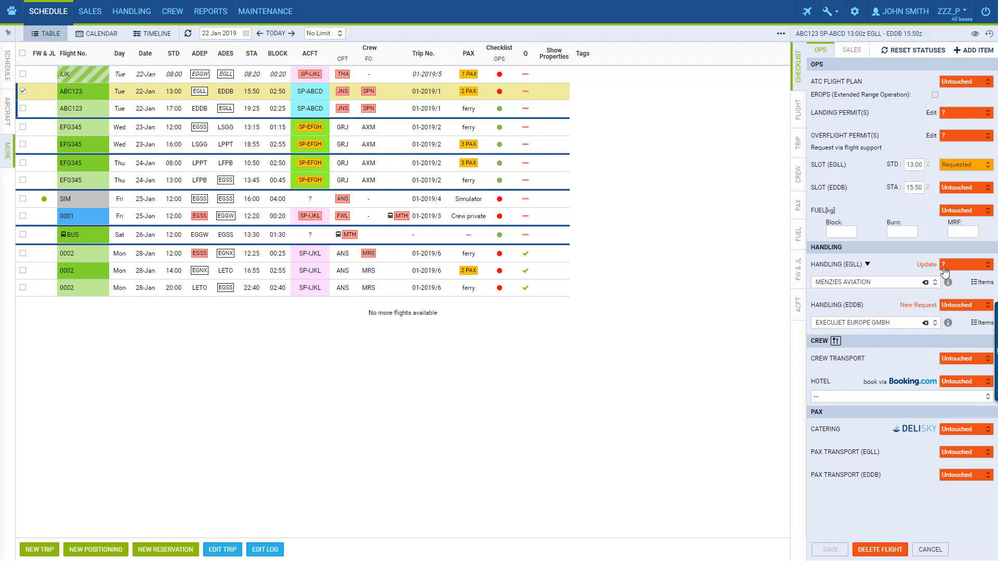
Send the updated EGLL handling request to MENZIES AVIATION and review its request history.
mouse_move(925, 269)
left_click(921, 269)
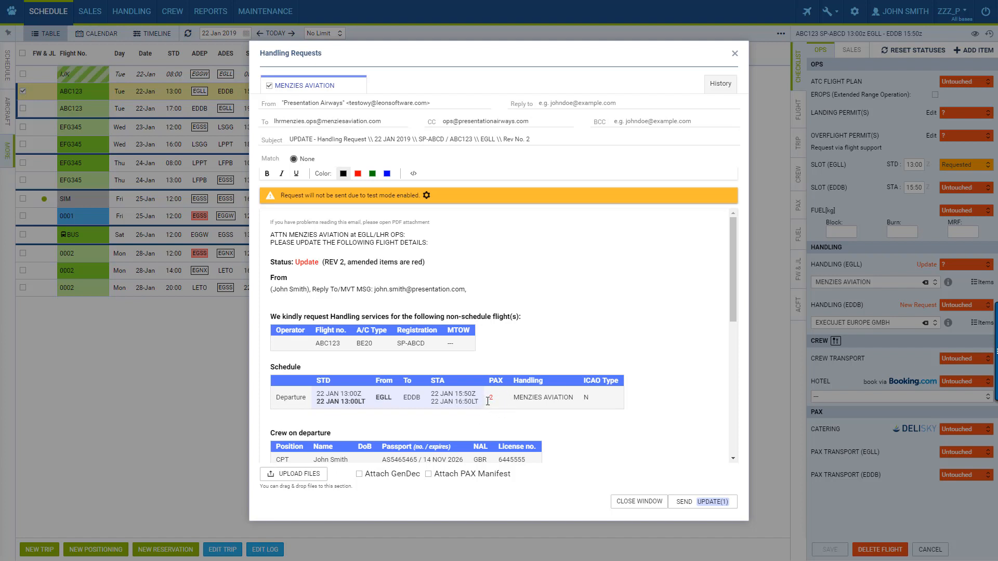
left_click(696, 503)
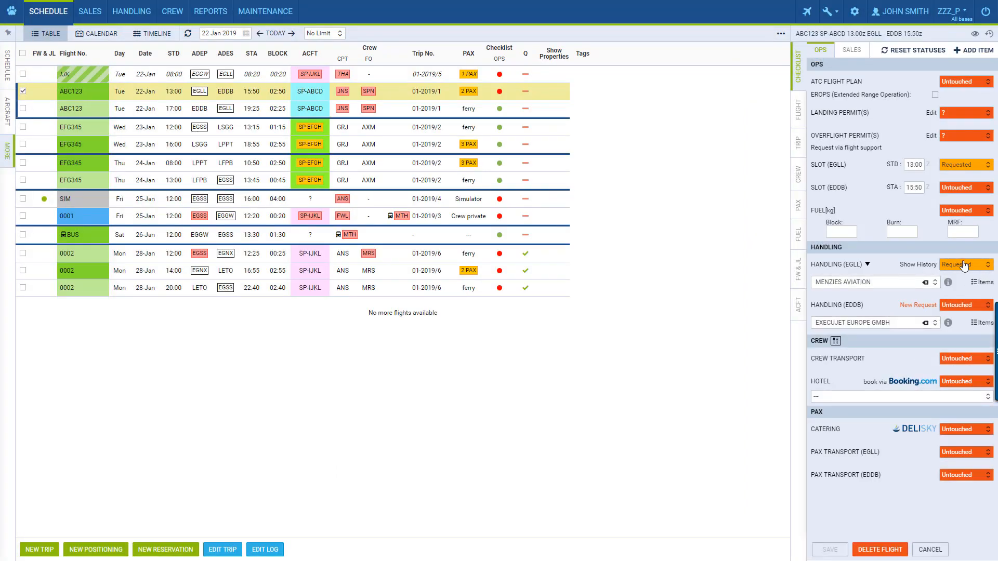
left_click(918, 265)
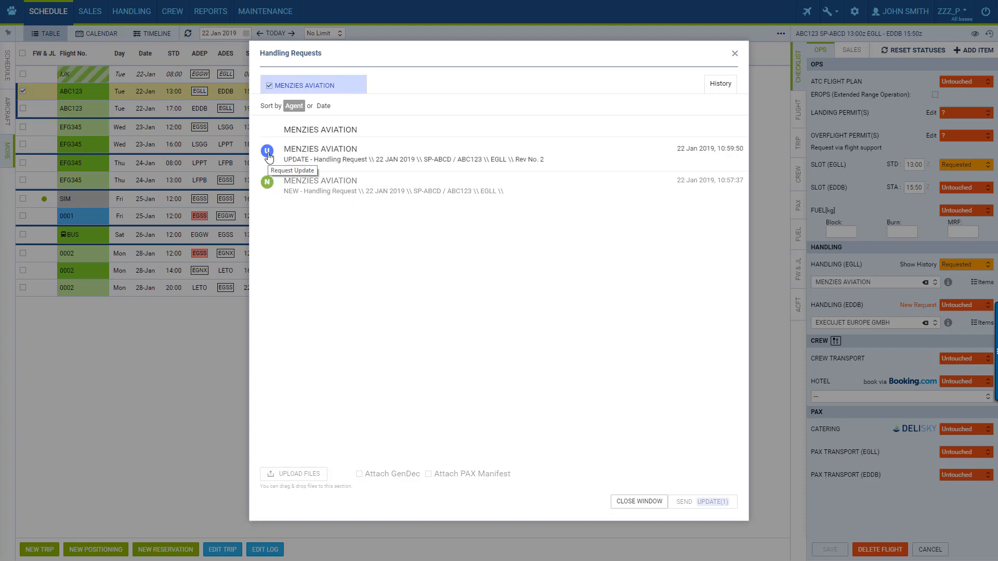
left_click(735, 54)
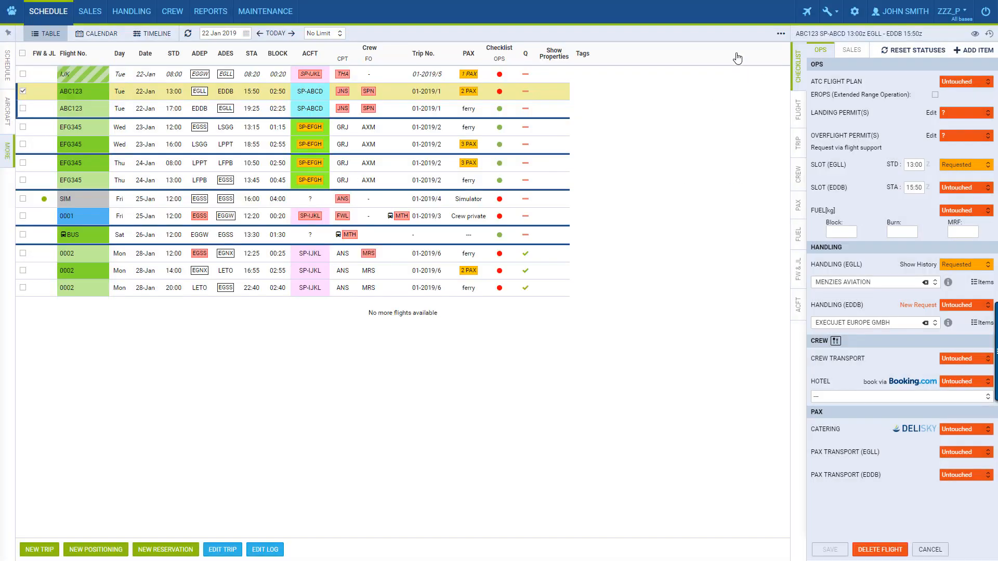
Replace the EGLL handler with SIGNATURE FLIGHT SUPPORT and save the checklist.
left_click(925, 283)
left_click(914, 282)
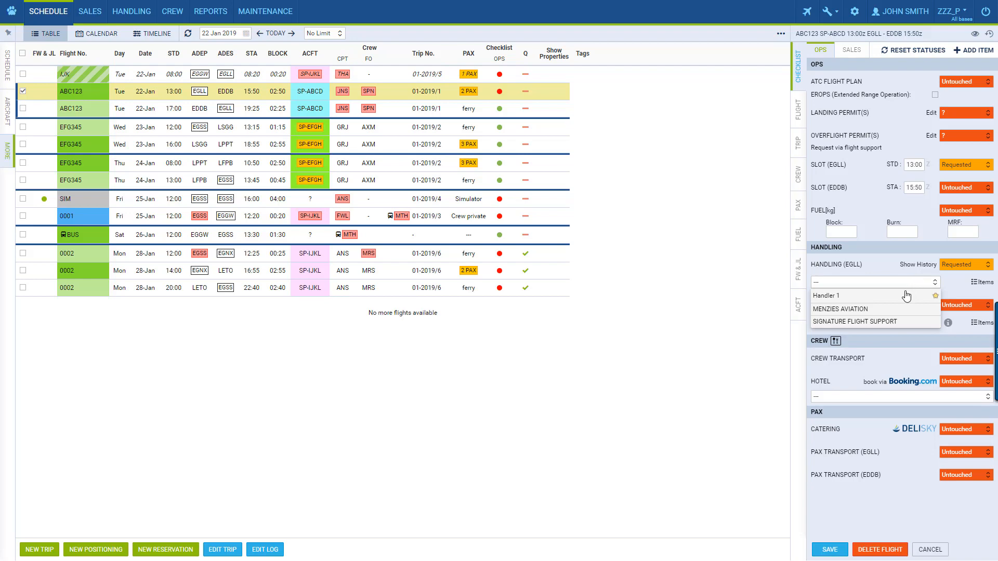
left_click(900, 322)
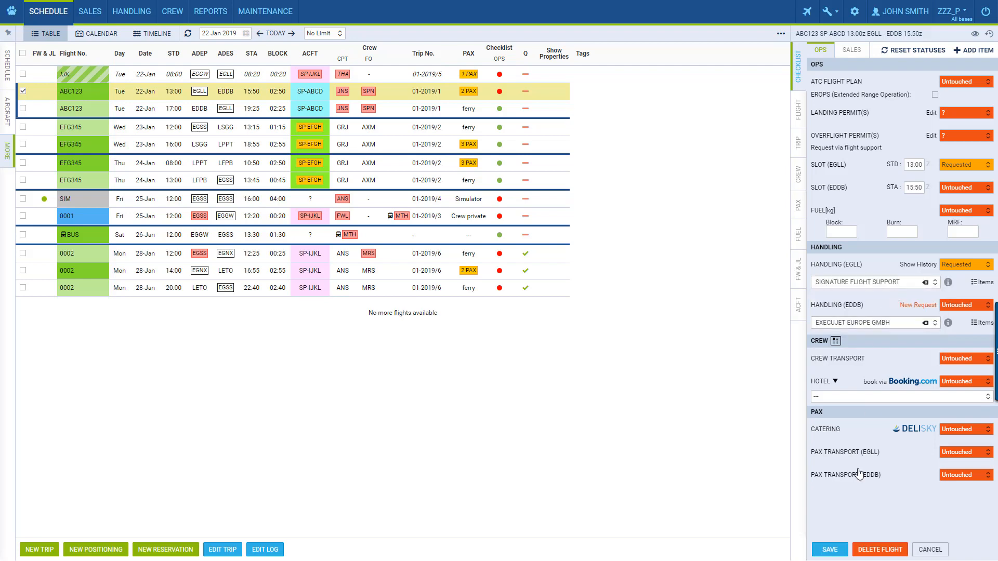
left_click(830, 549)
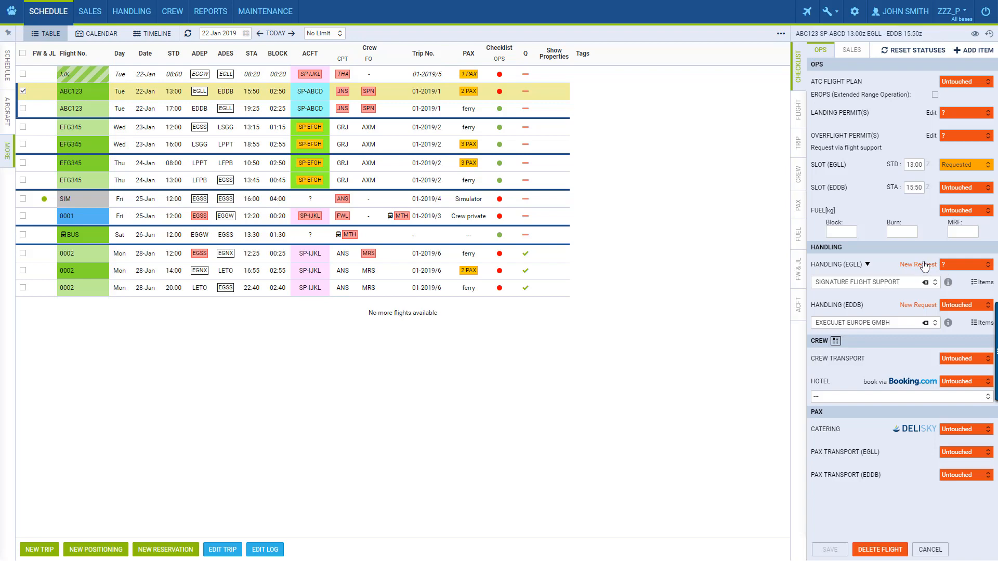
Open the EGLL handling requests and review the MENZIES AVIATION cancellation and the new SIGNATURE FLIGHT SUPPORT request.
left_click(923, 264)
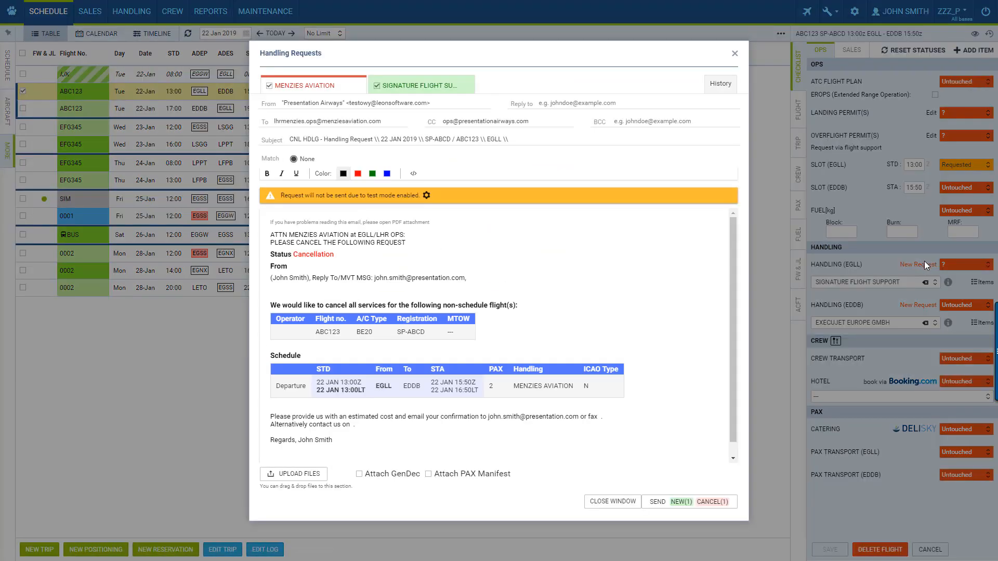
left_click(418, 88)
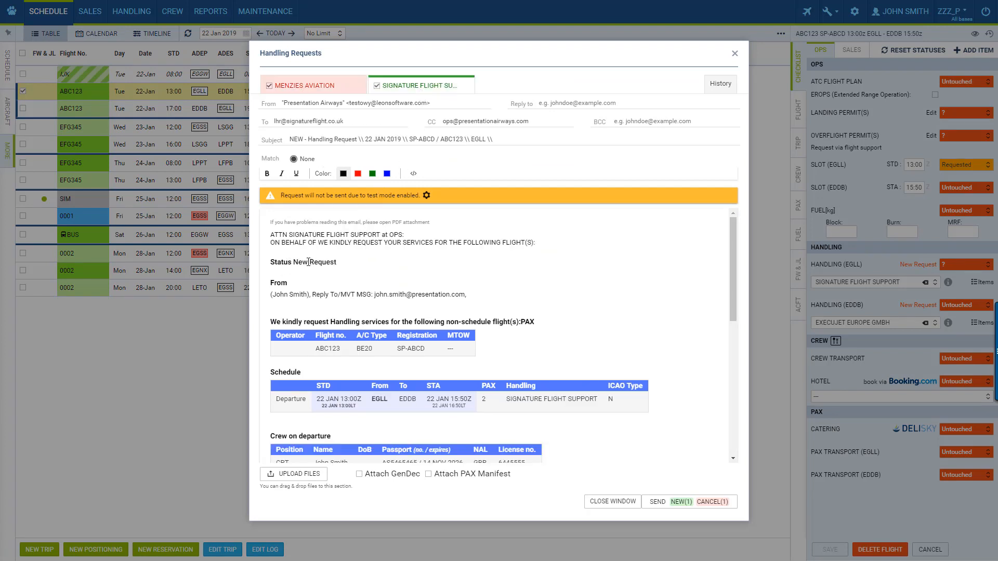
scroll(417, 353, "down", 10)
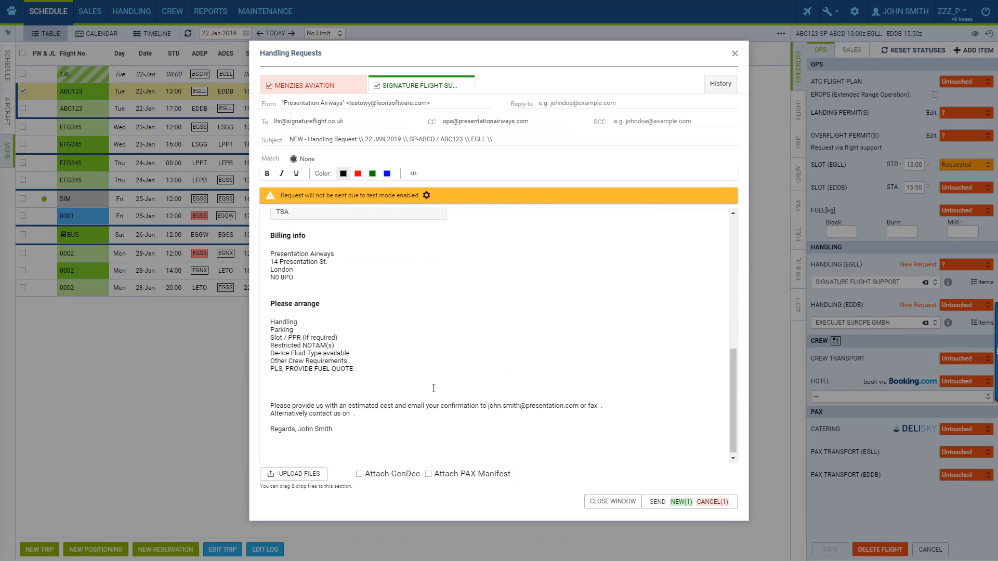
scroll(434, 379, "up", 10)
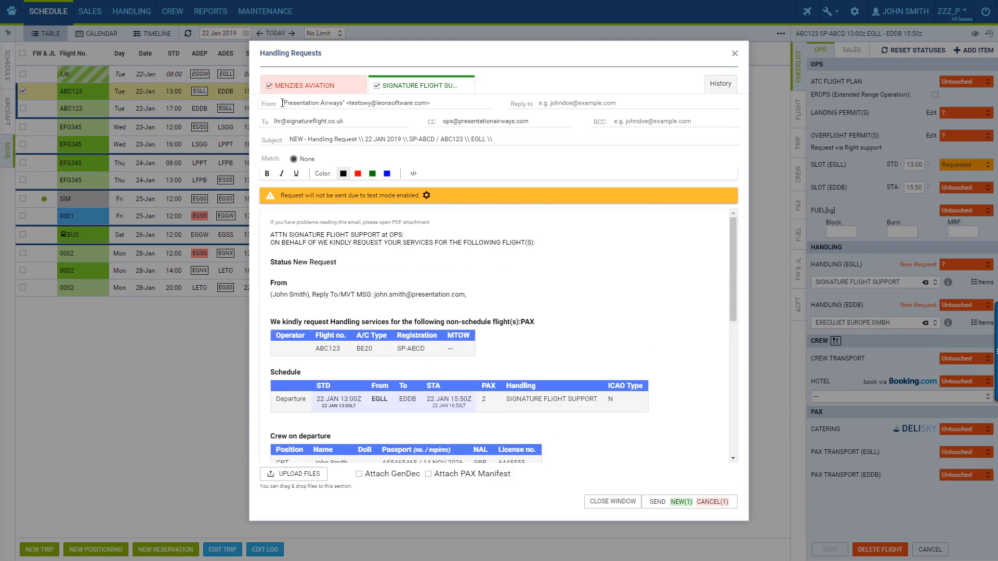
Send both the MENZIES AVIATION cancellation and the new SIGNATURE FLIGHT SUPPORT request, and review the handling request history.
left_click(270, 86)
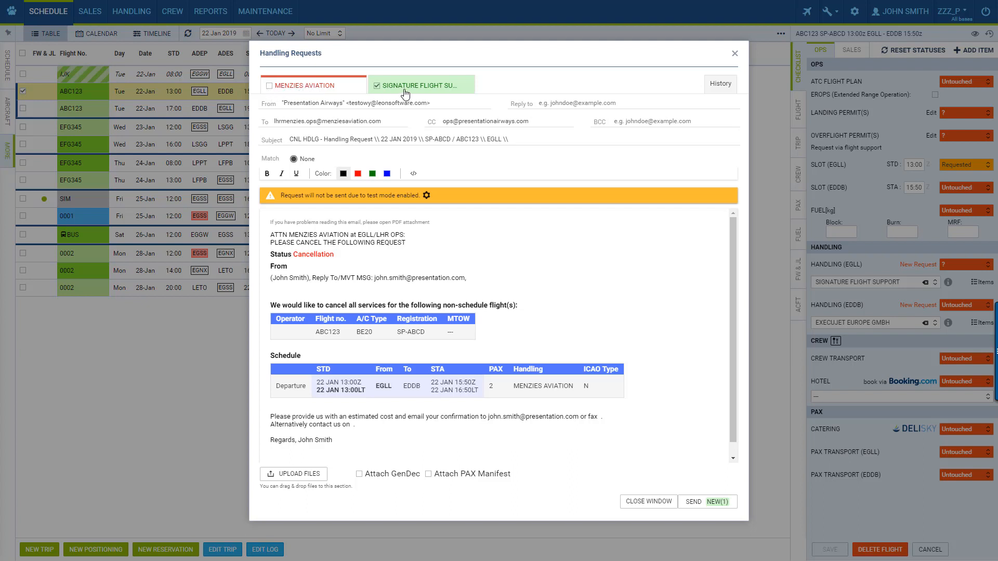
left_click(269, 86)
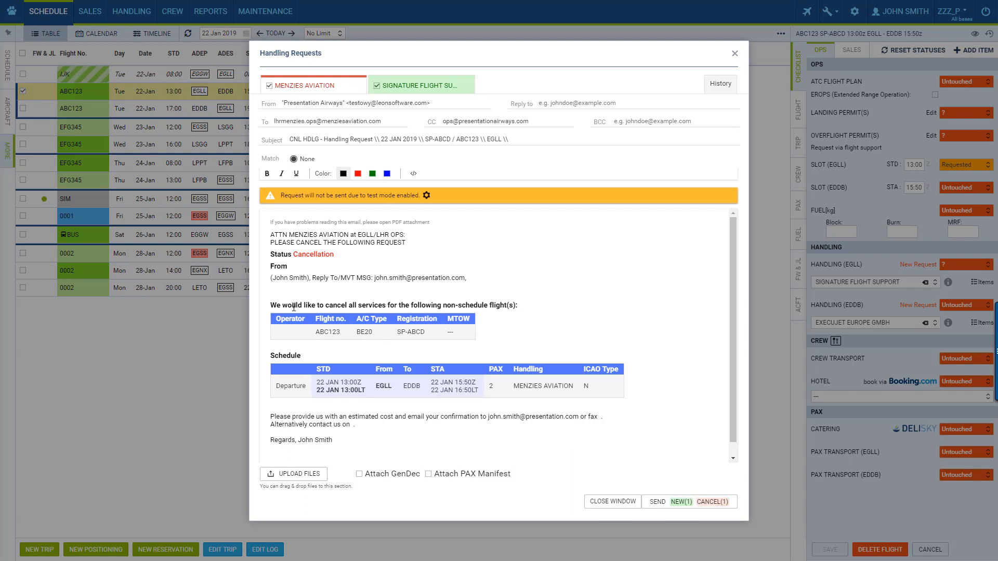
left_click(427, 91)
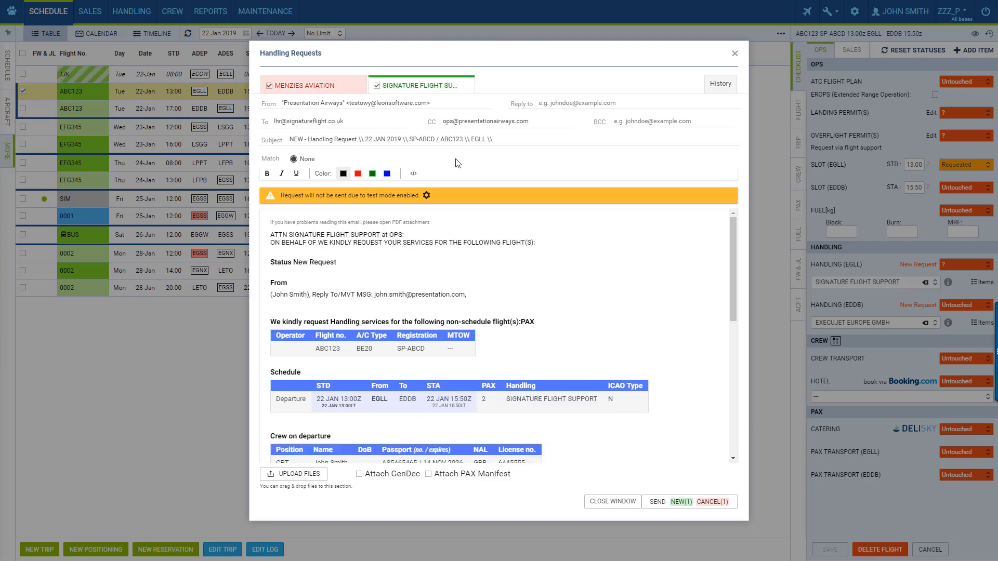
left_click(673, 503)
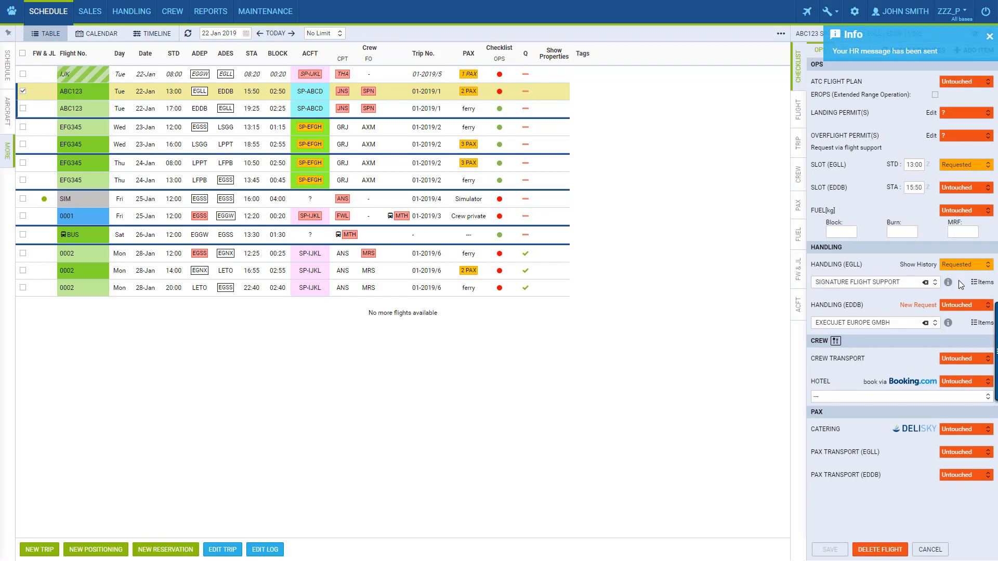
left_click(919, 265)
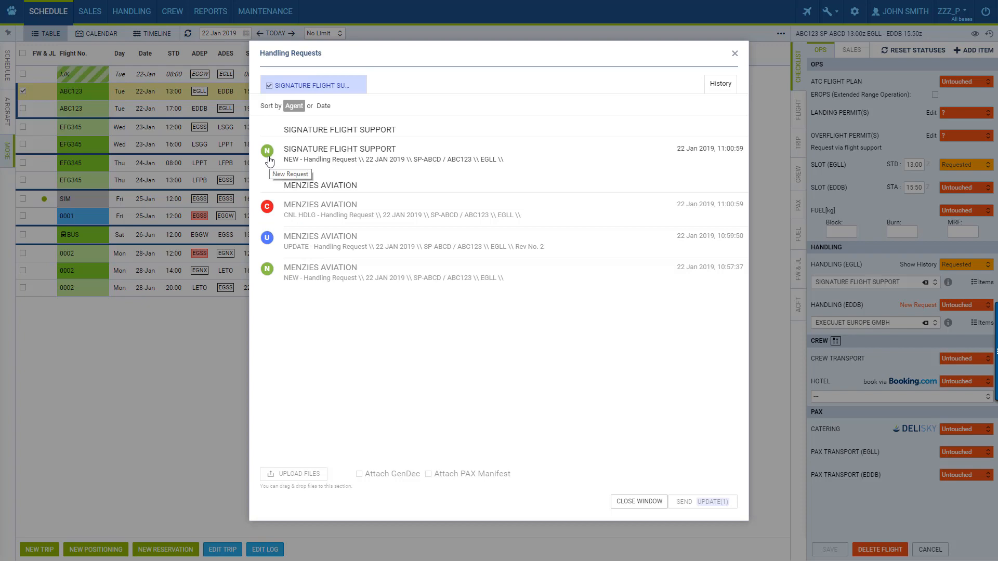
left_click(633, 503)
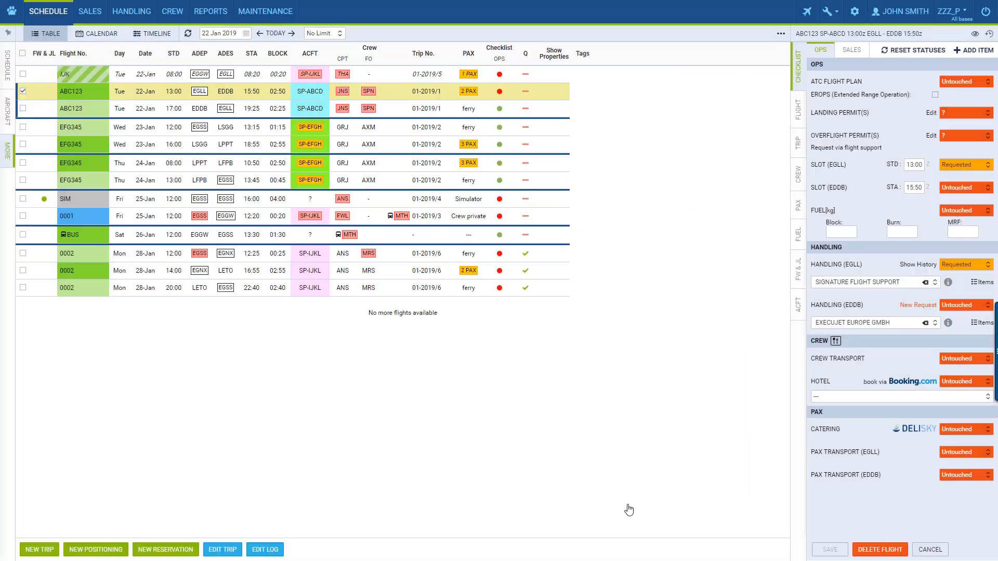
Set the EGLL handling status to Confirmed and save the checklist.
left_click(960, 266)
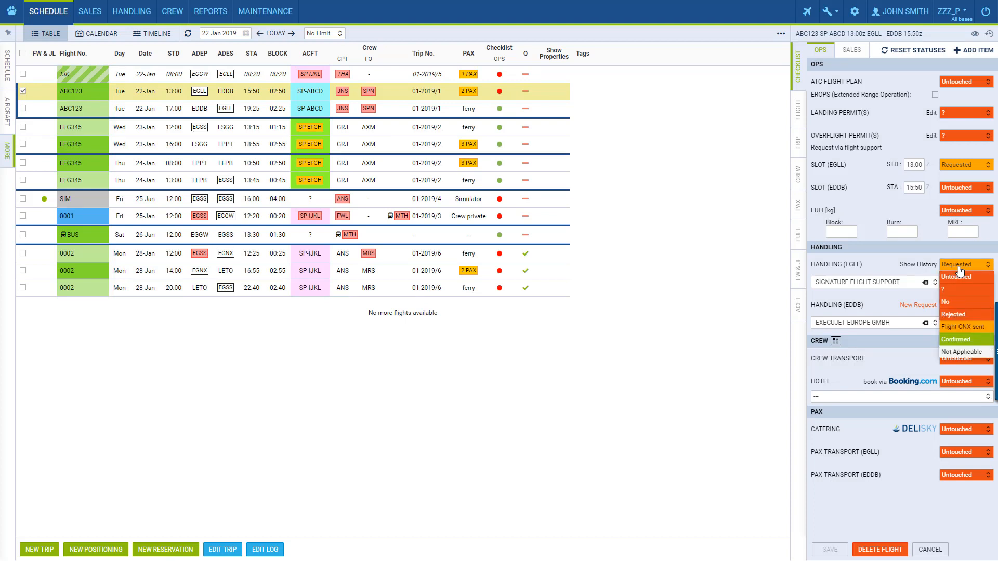
left_click(982, 339)
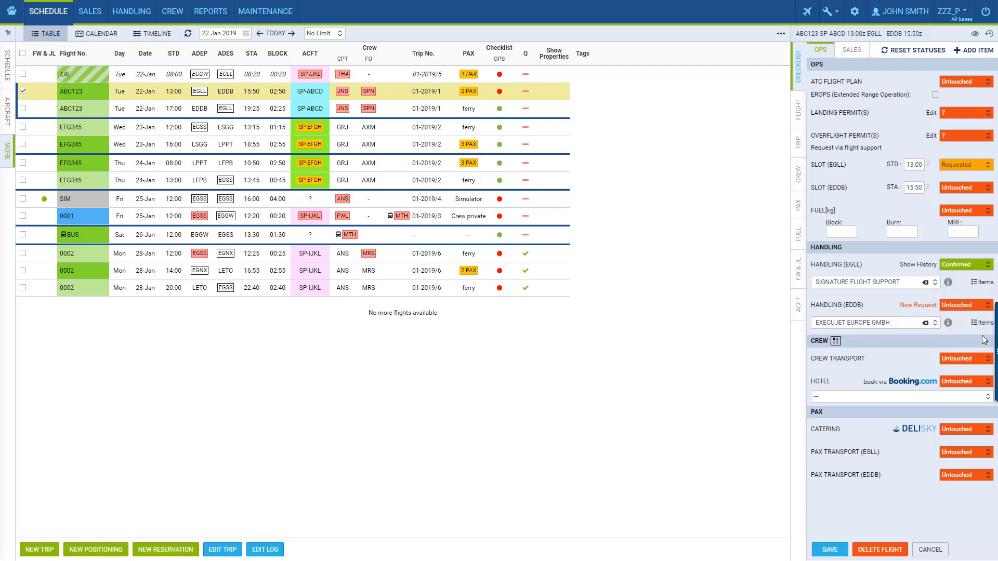
left_click(830, 549)
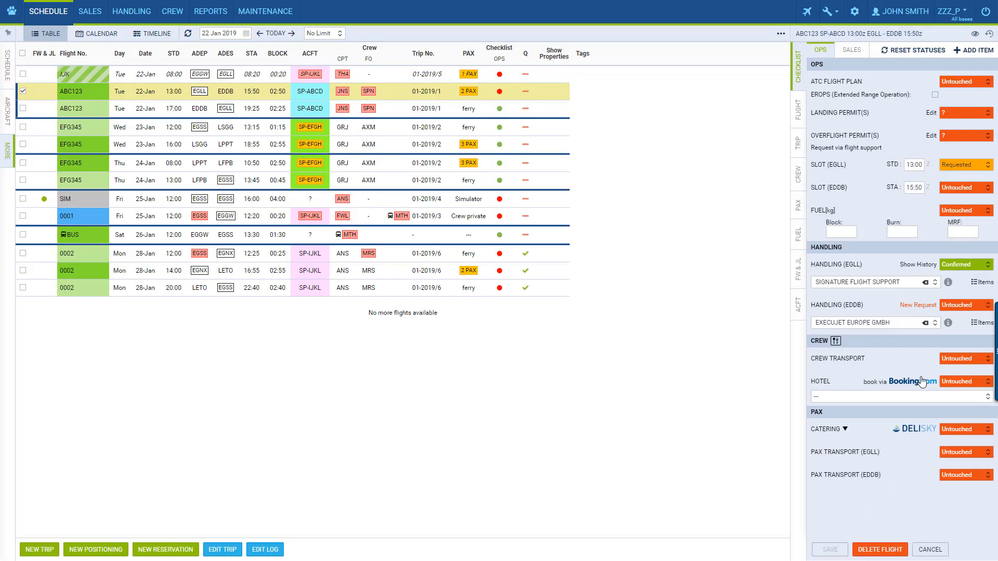
View the flight's SALES checklist and return to its OPS checklist.
left_click(859, 57)
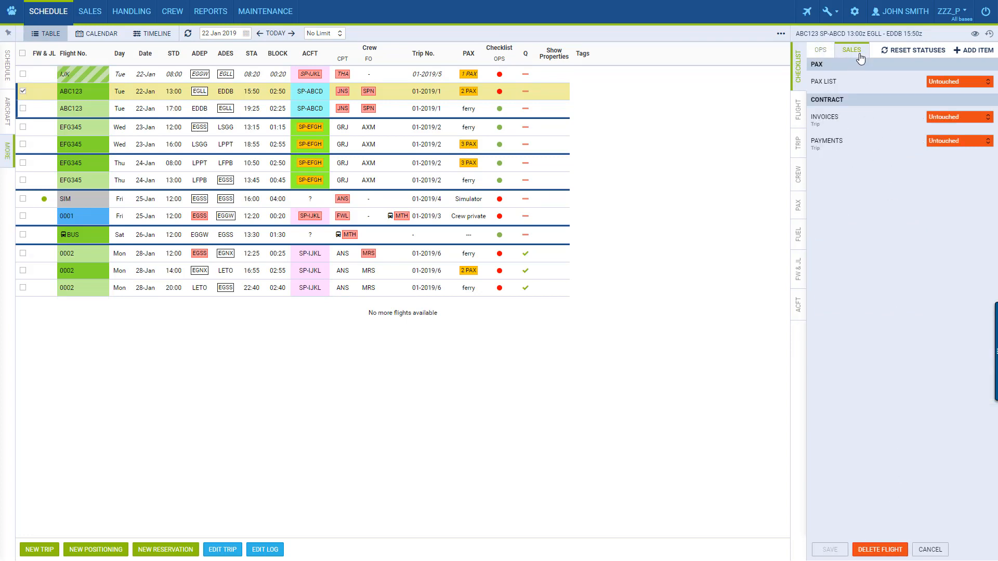
left_click(822, 50)
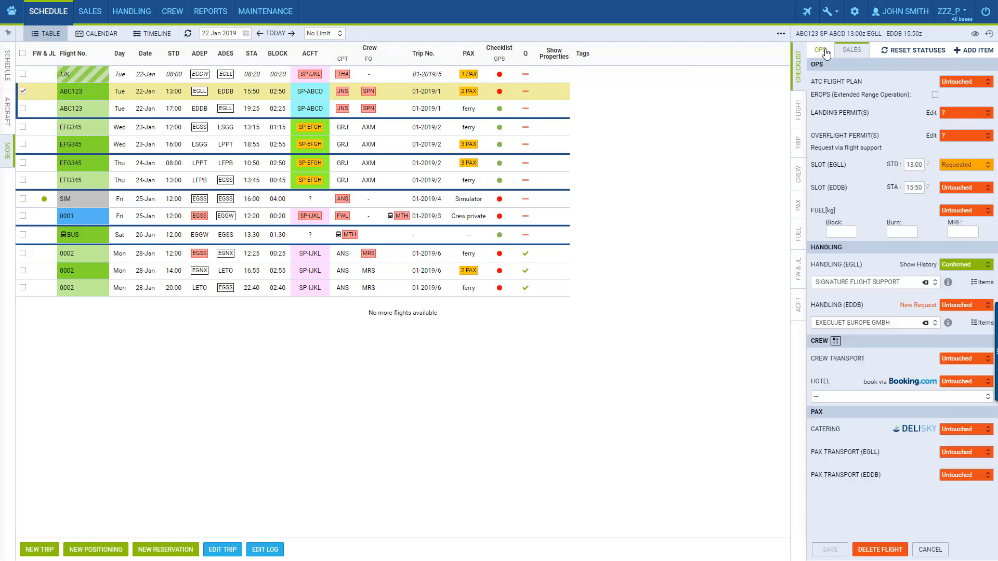
Open the flight's details and examine the suggested distance and the options for ICAO type, flight rule, rest facility and AOC.
left_click(798, 119)
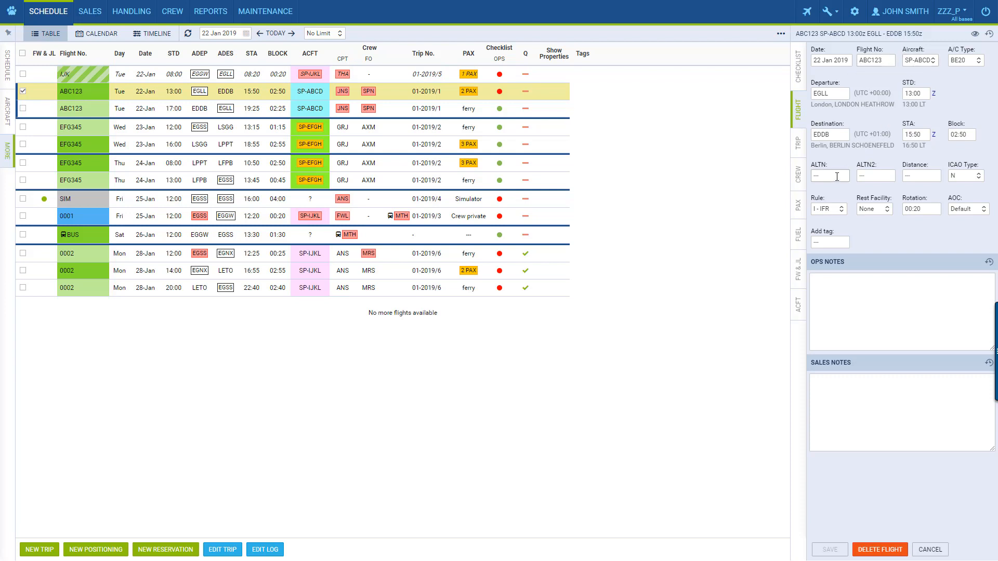
left_click(917, 176)
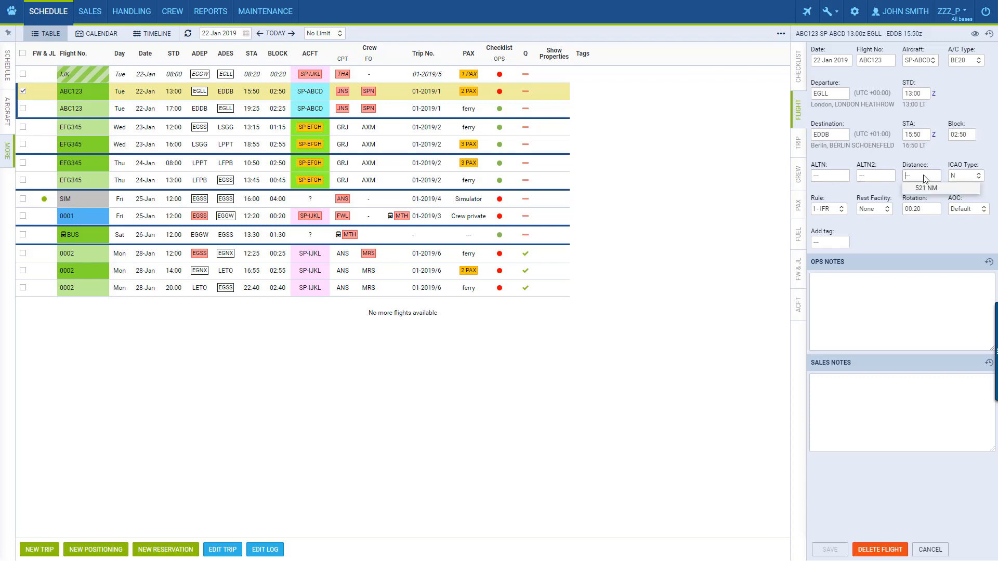
left_click(944, 157)
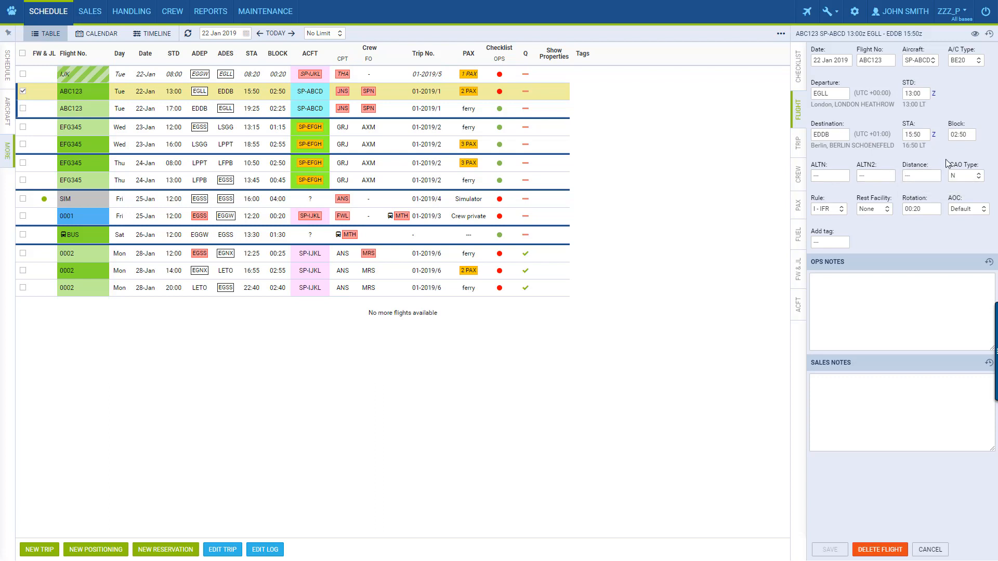
left_click(966, 177)
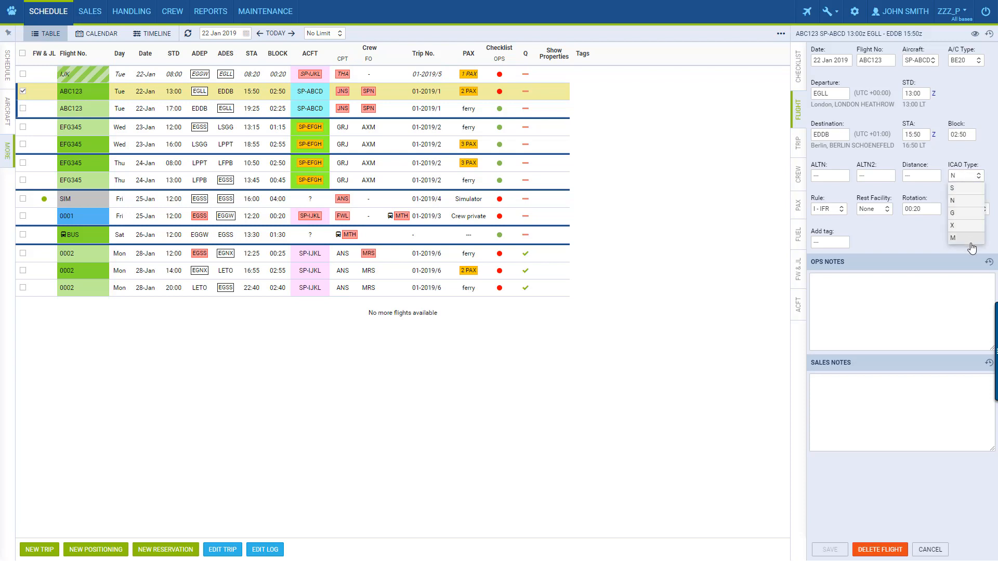
left_click(877, 241)
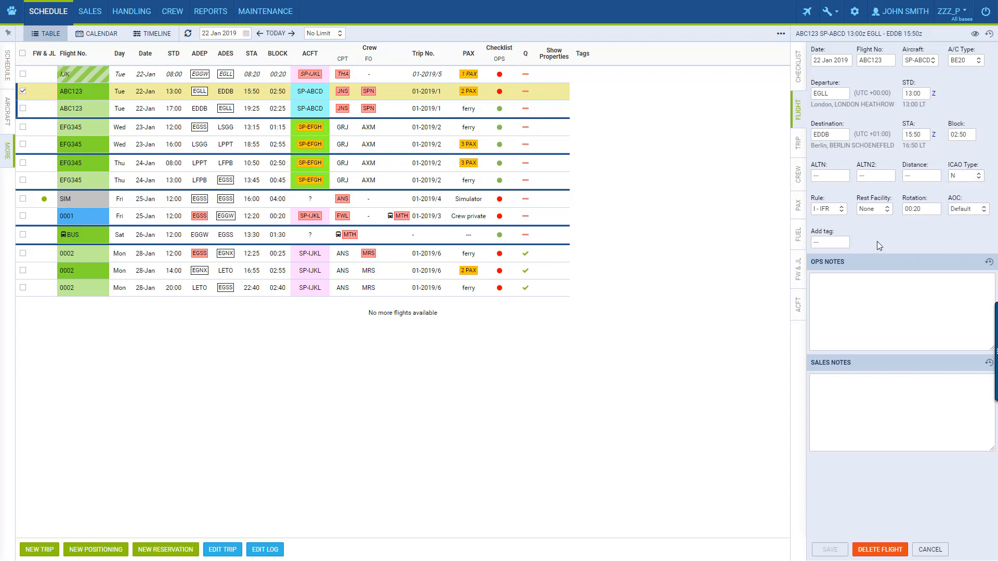
left_click(824, 214)
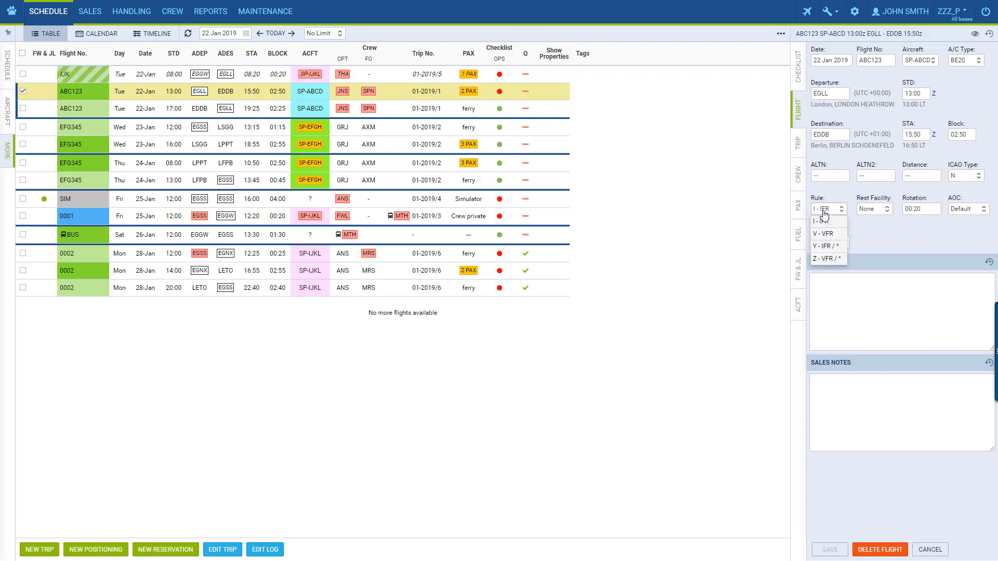
left_click(878, 225)
left_click(880, 213)
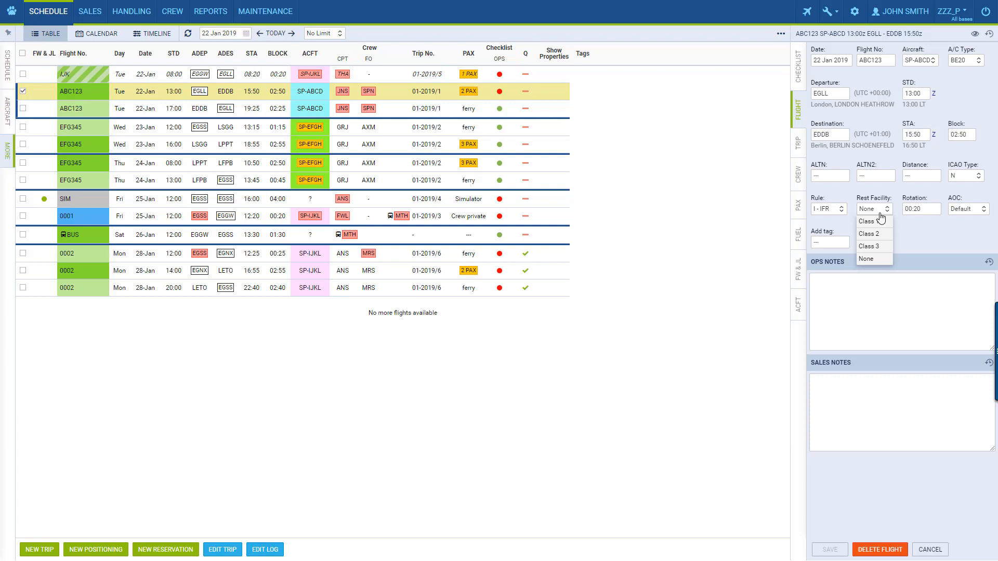
left_click(908, 235)
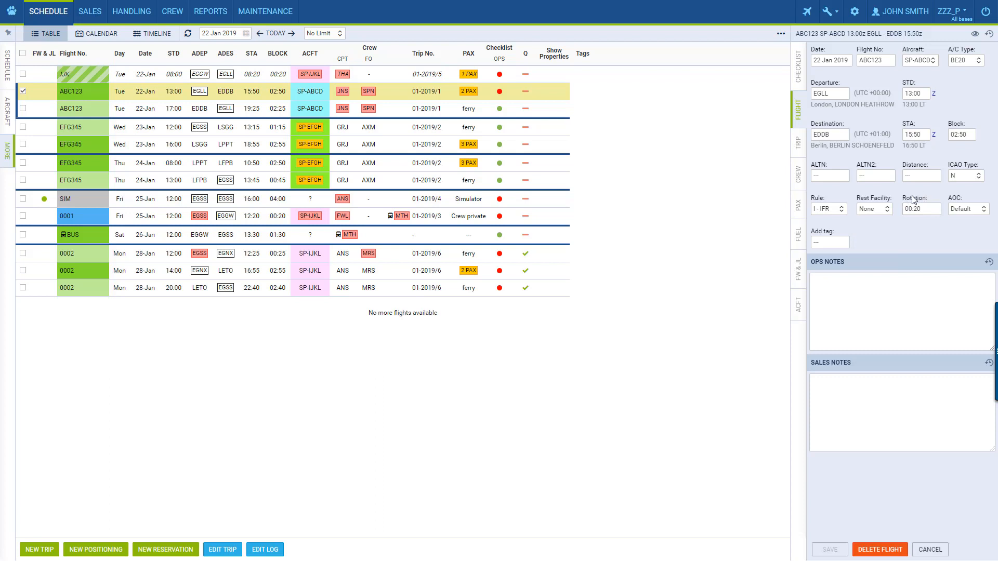
left_click(975, 210)
left_click(972, 214)
left_click(974, 215)
Check the schedule's tag filter, then add the tag 123456 to flight ABC123 and colour it green.
left_click(7, 152)
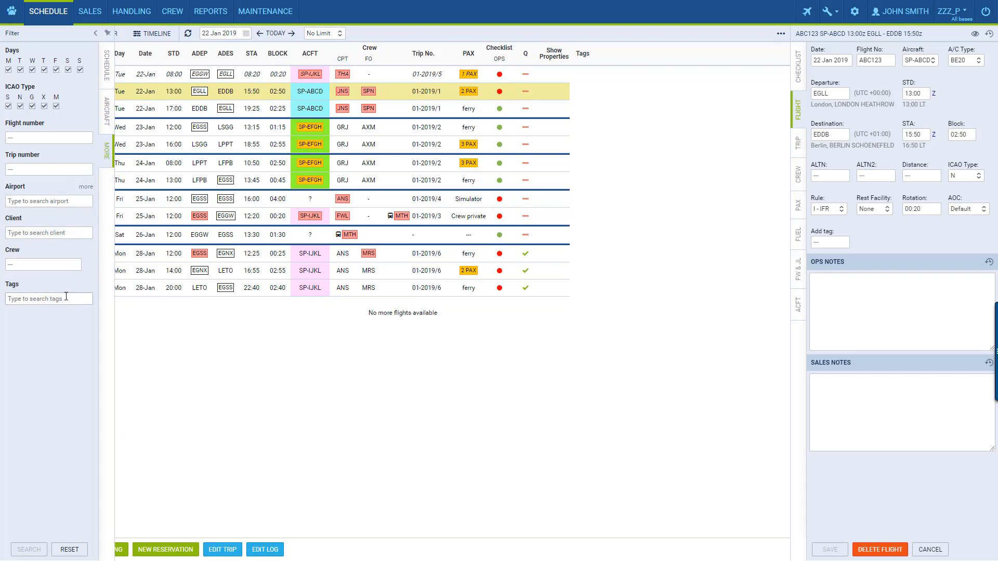
left_click(835, 244)
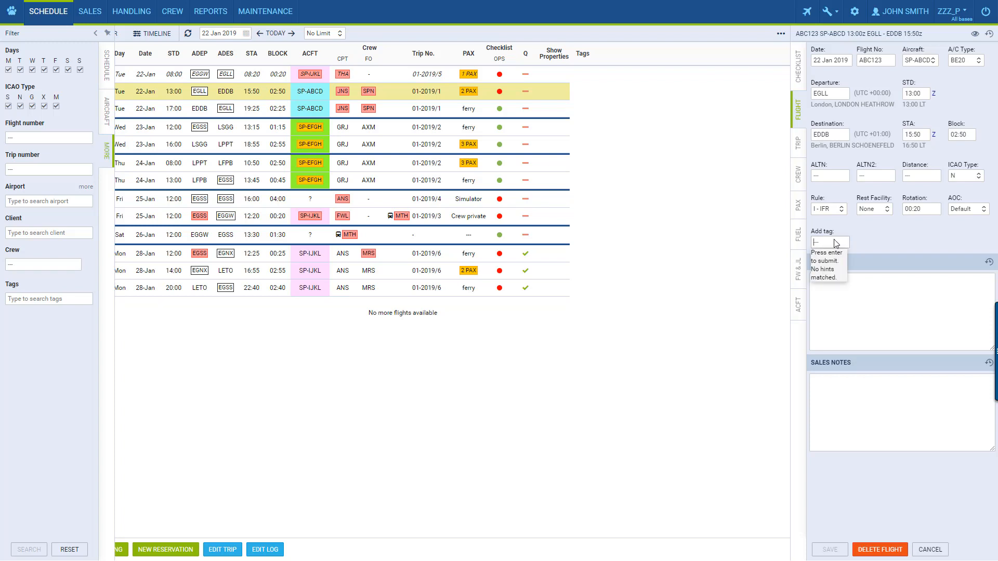
type("123456")
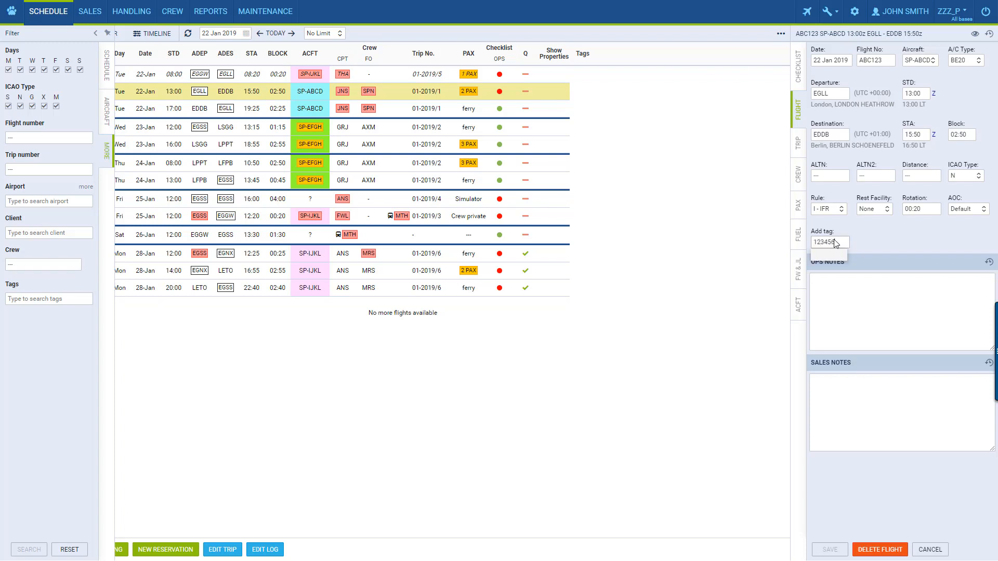
key("Return")
key("Return")
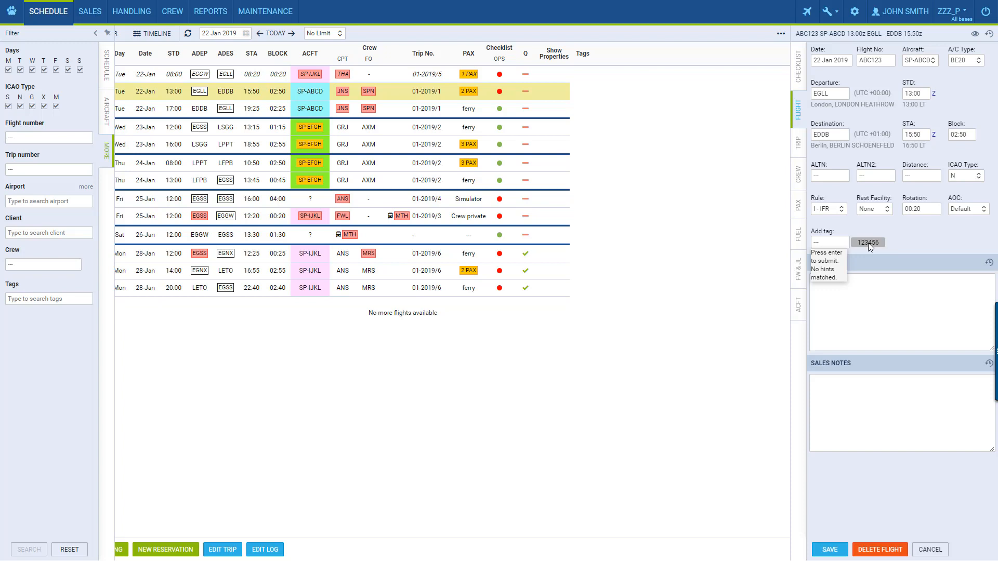
left_click(868, 243)
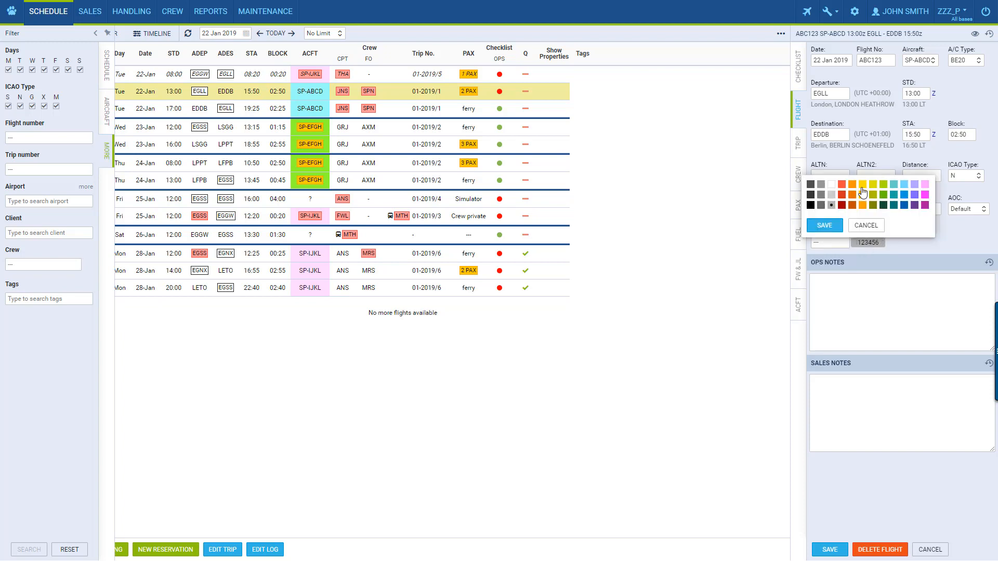
left_click(883, 195)
left_click(824, 225)
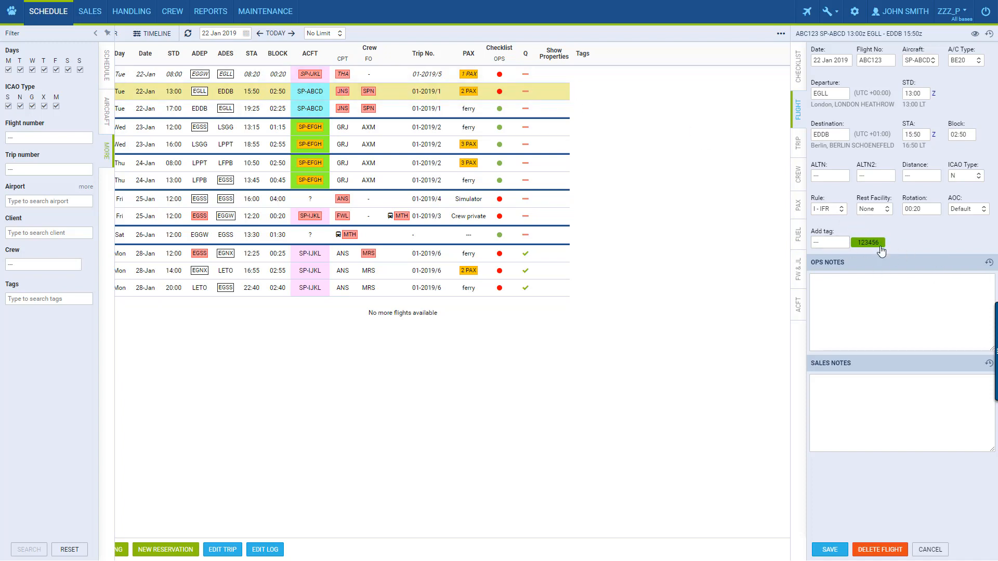
Add a second tag ABC to the flight, colour it blue, and save the flight.
left_click(832, 246)
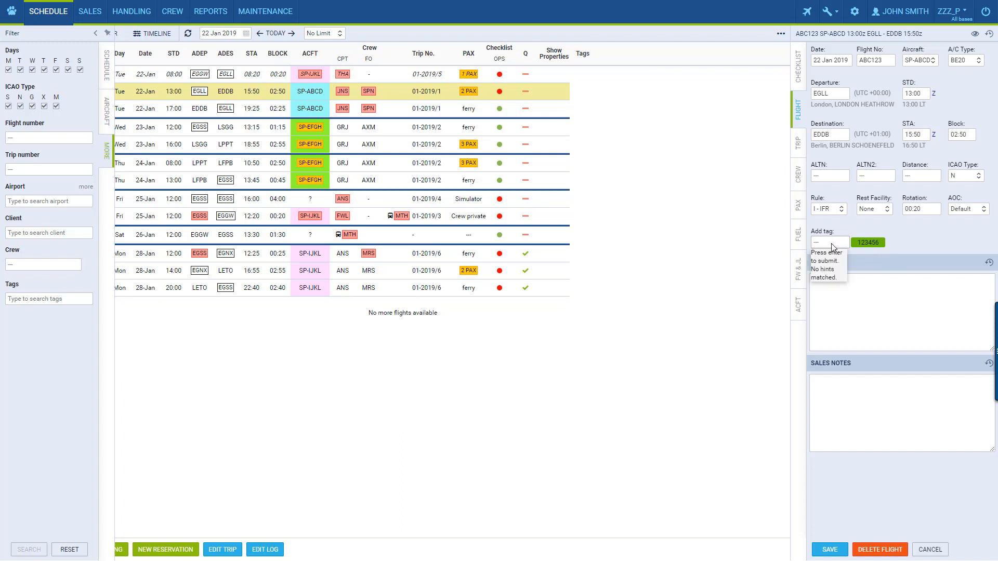
type("ABC")
key("Return")
left_click(901, 242)
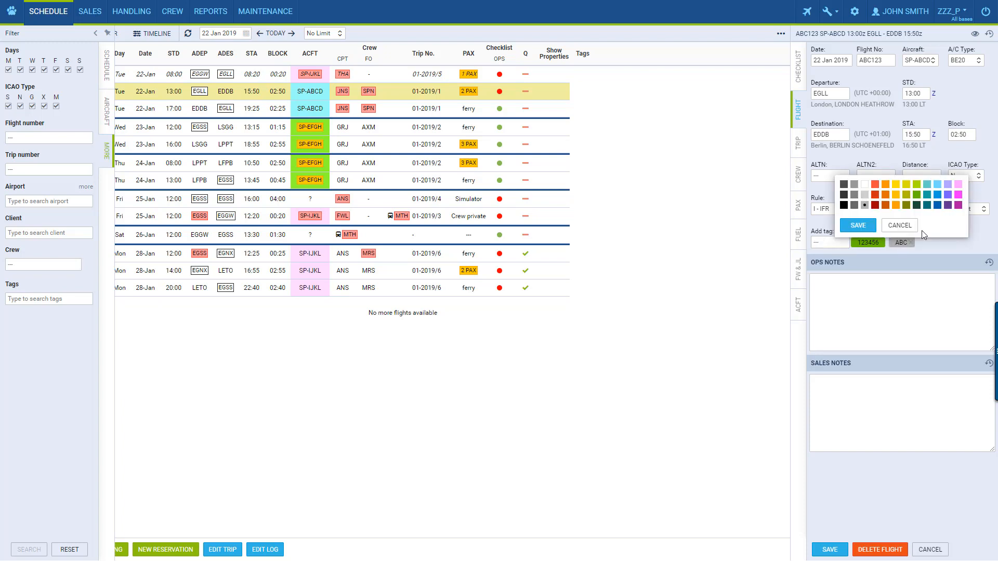
left_click(938, 195)
left_click(859, 226)
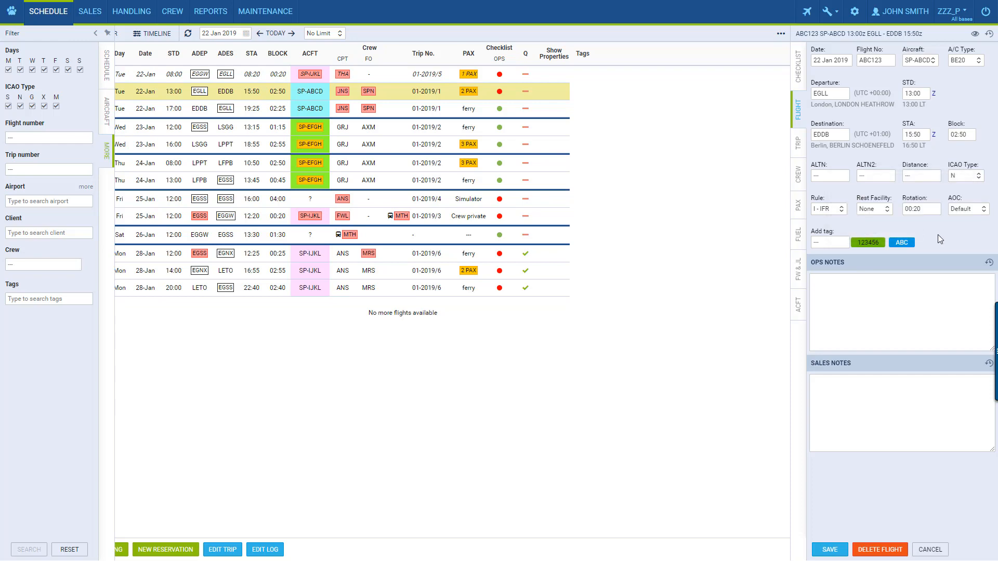
left_click(830, 549)
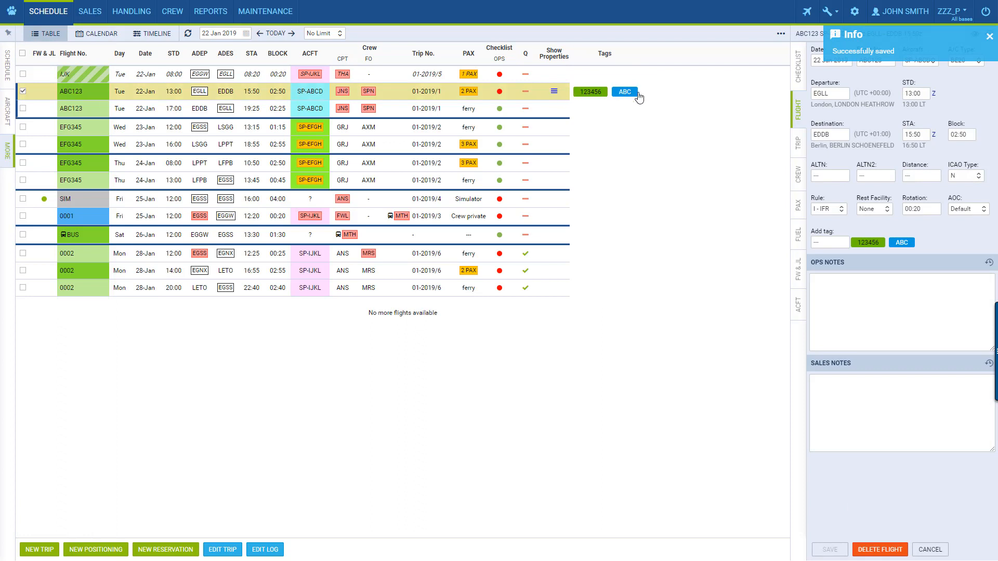
Filter the schedule by the ABC tag, then keep the filter pane pinned open and reset the filter.
left_click(8, 151)
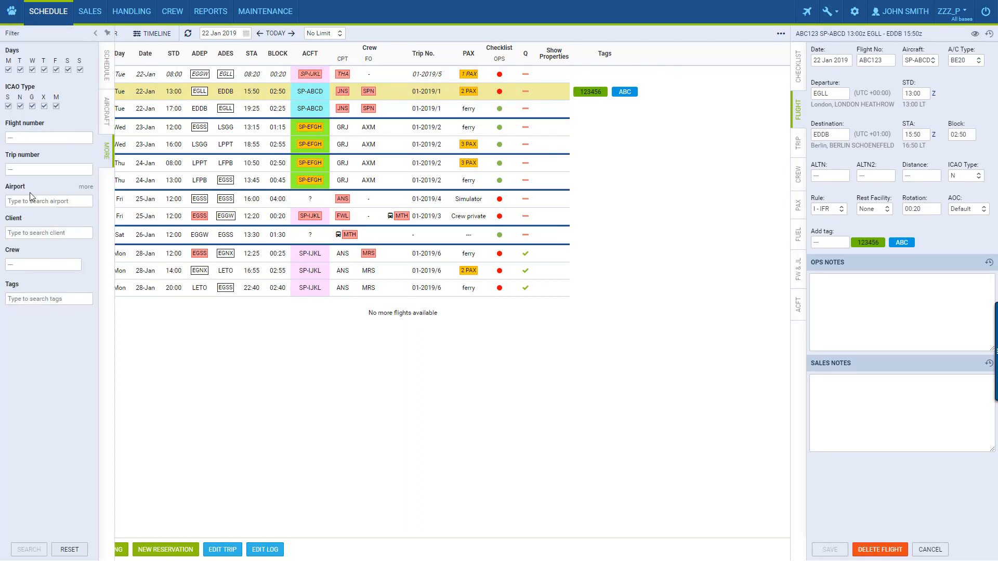
left_click(38, 298)
left_click(46, 328)
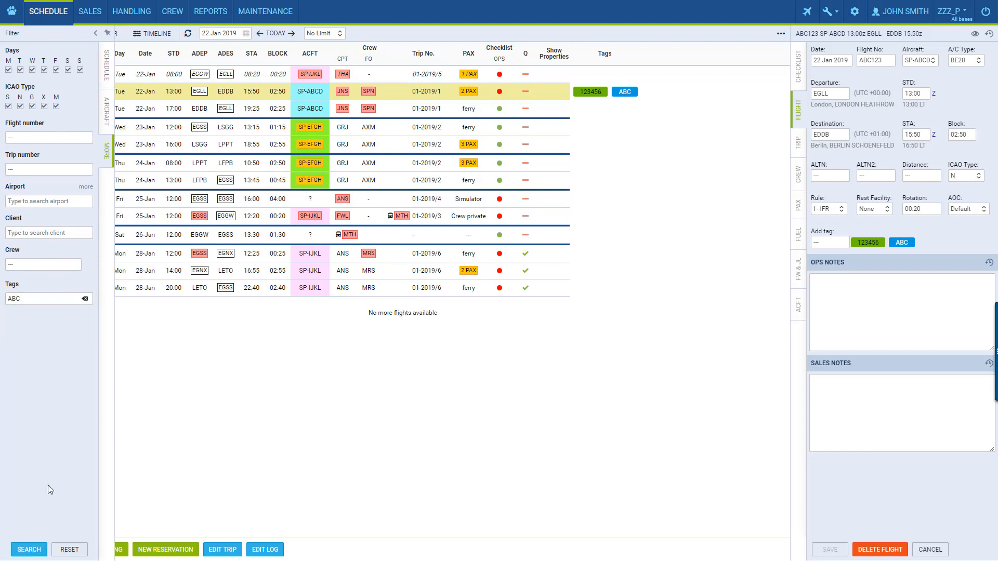
left_click(31, 549)
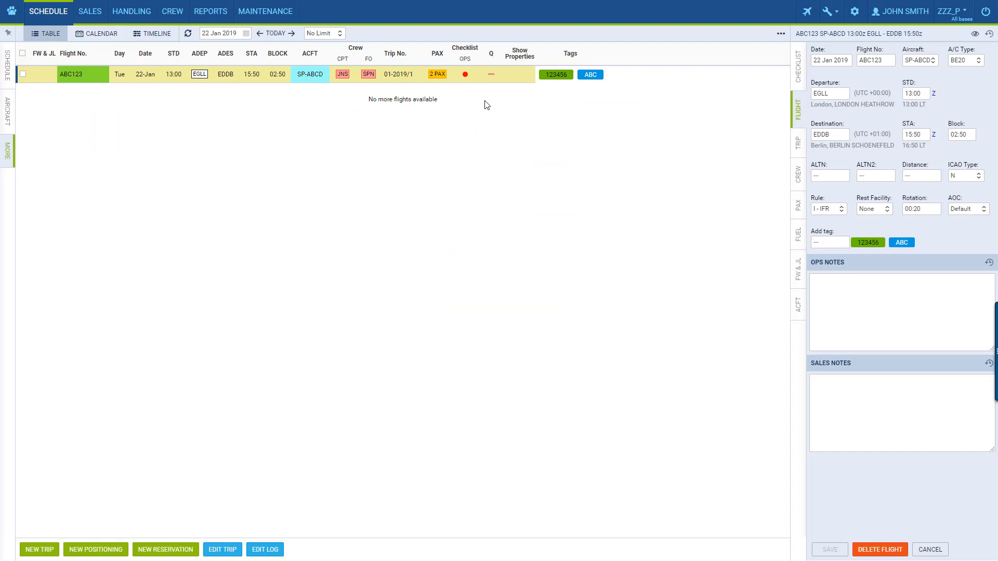
left_click(7, 34)
left_click(69, 551)
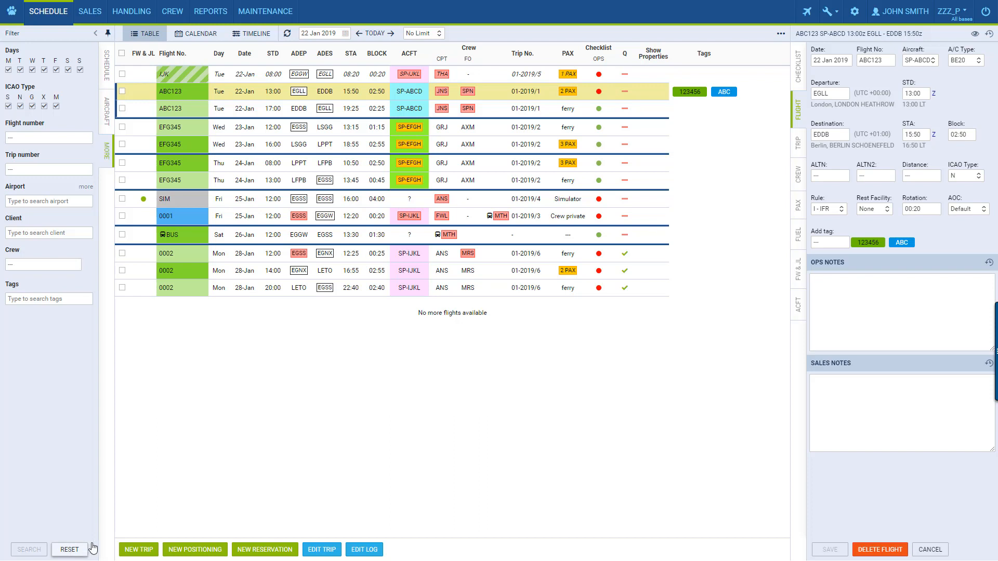
Open the flight's trip details and examine the trip status and type options and the Commercial setting.
left_click(862, 302)
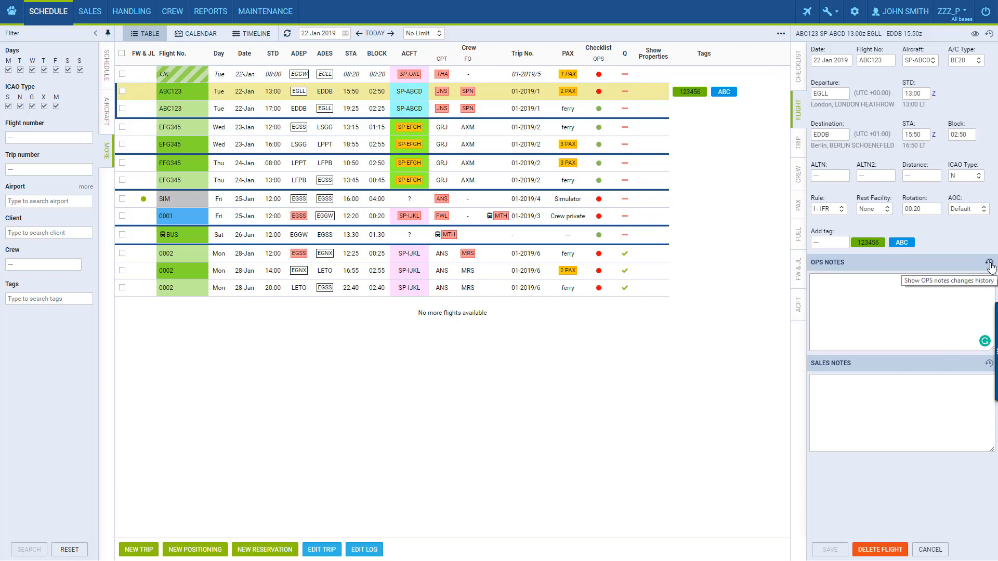
left_click(800, 144)
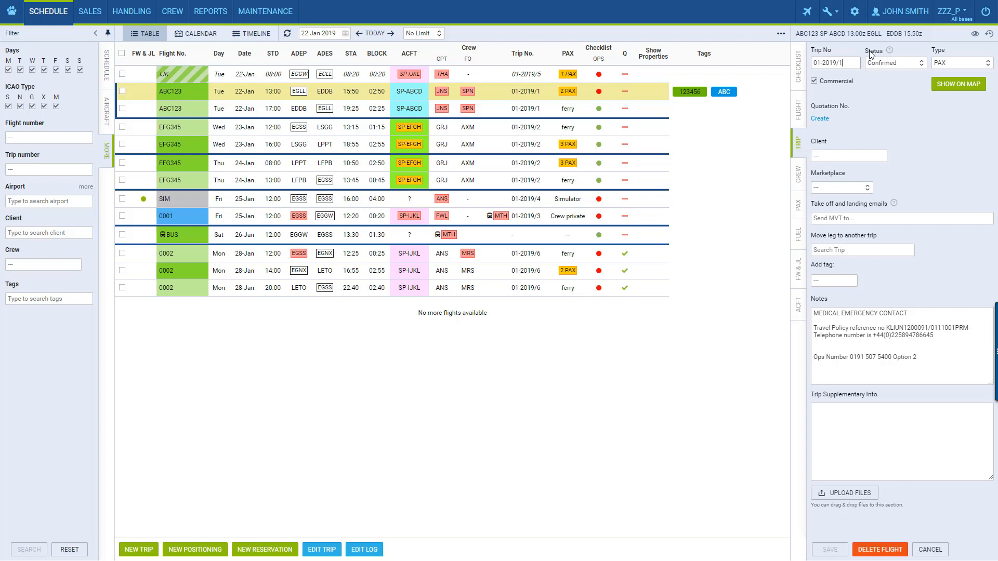
left_click(892, 64)
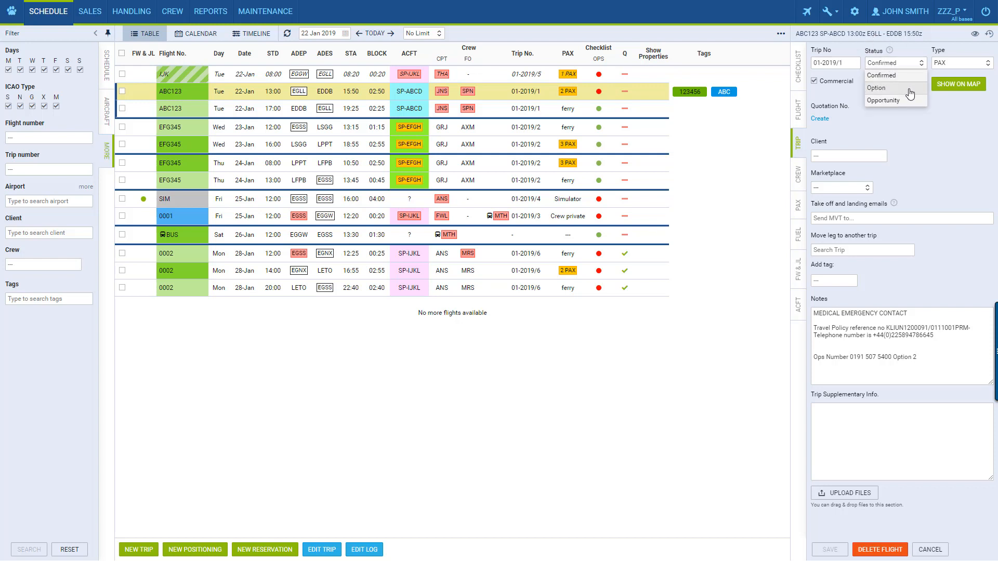
left_click(932, 130)
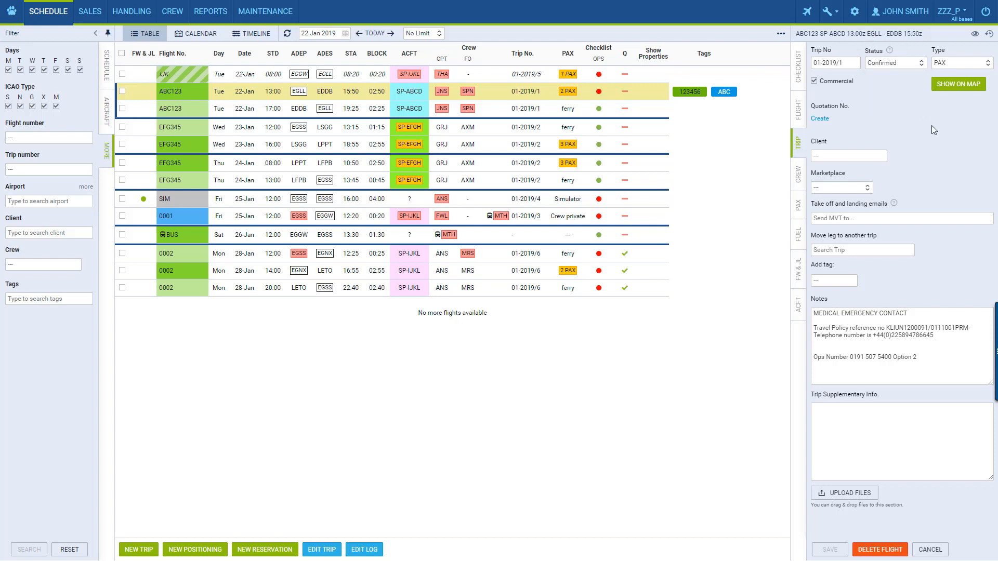
left_click(972, 64)
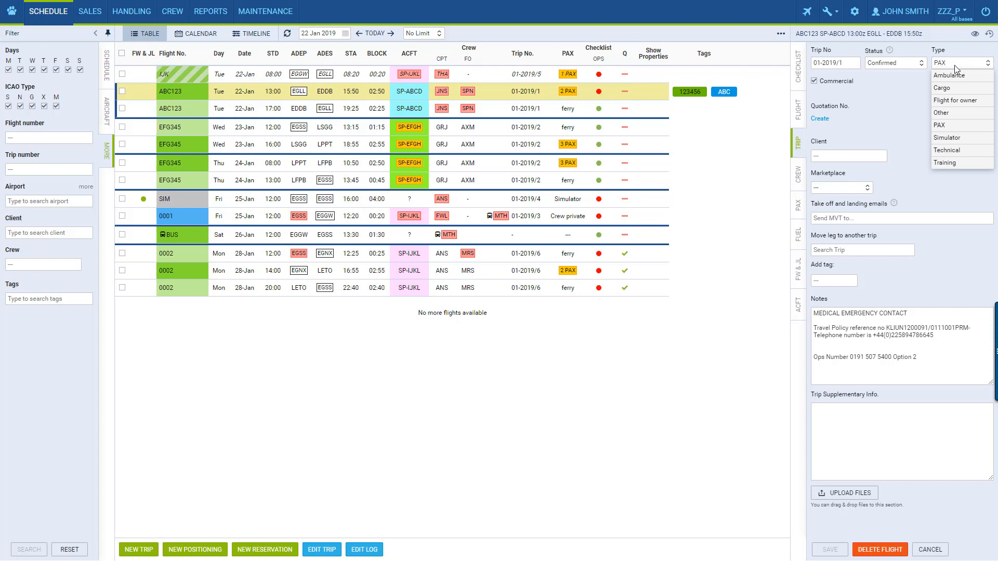
left_click(899, 91)
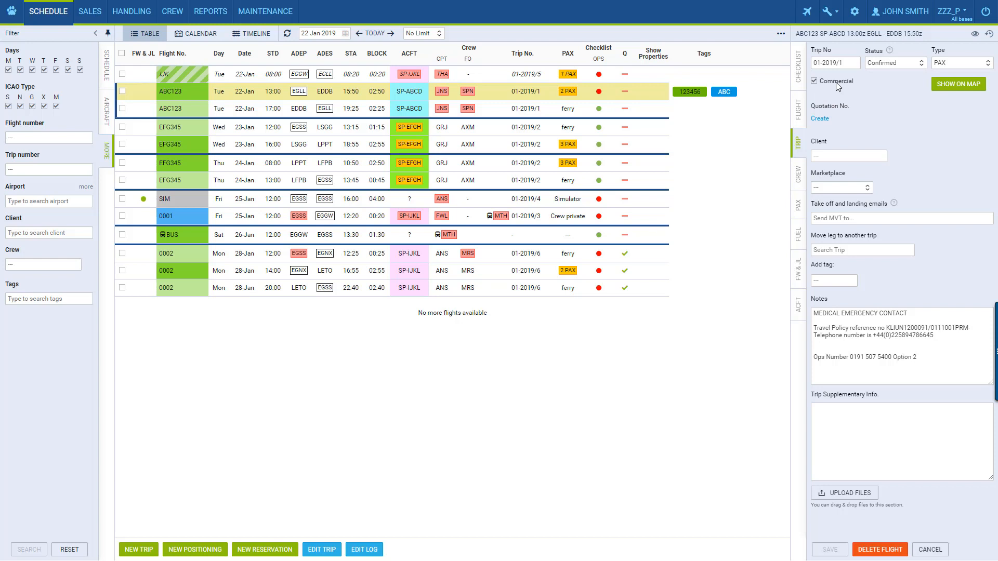
left_click(816, 83)
left_click(814, 82)
Create a quotation for the trip with number 123 and a price of 5000 EUR.
left_click(825, 121)
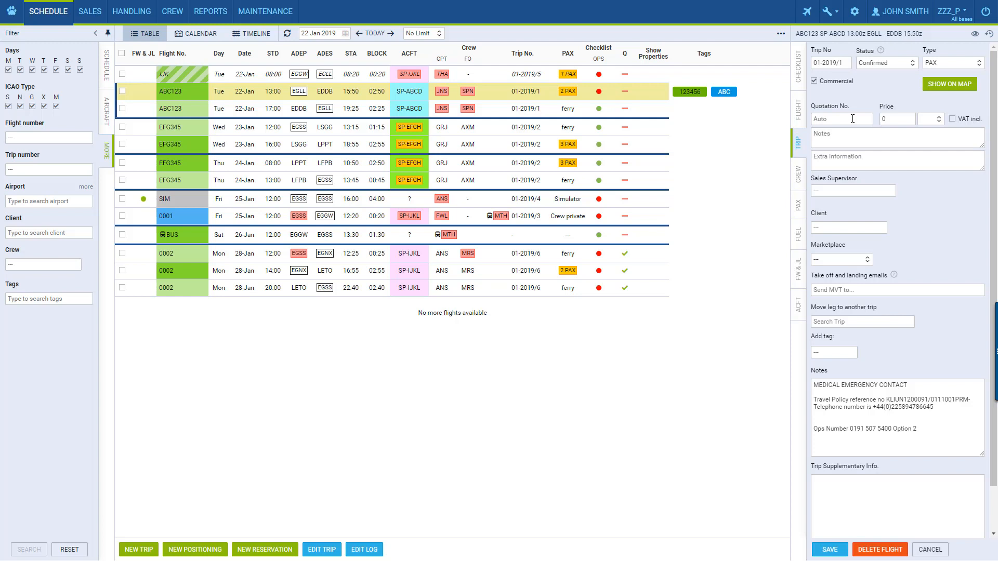
type("123")
left_click(894, 120)
type("5000")
left_click(930, 119)
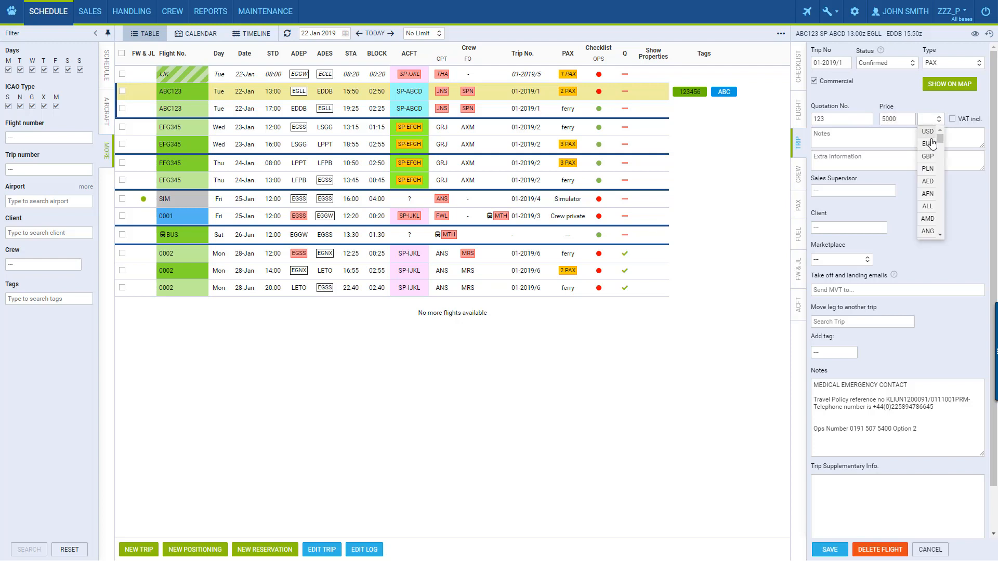
left_click(944, 164)
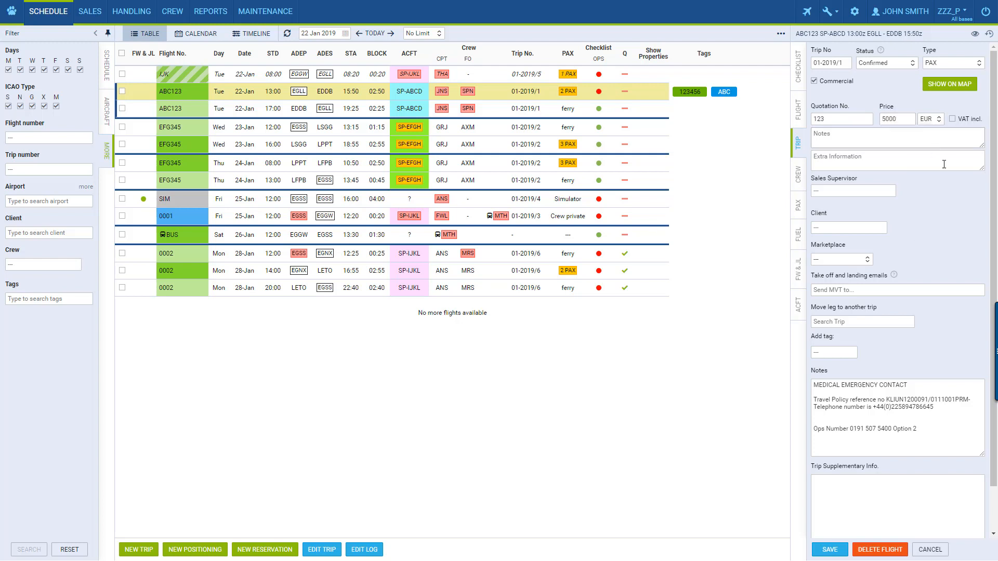
Find the client by the initial letter m and assign the matching client to the trip.
left_click(869, 228)
type("m")
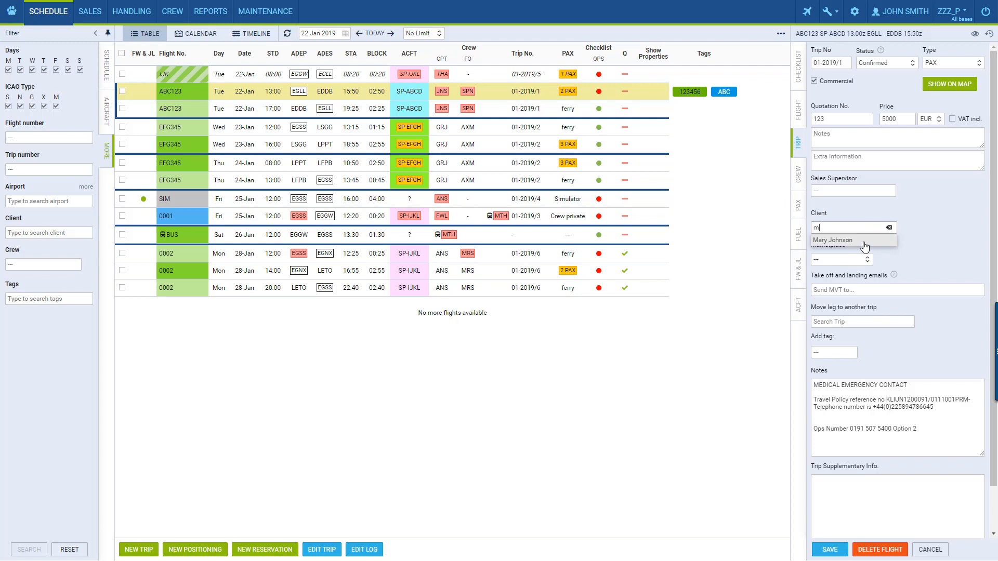
left_click(863, 241)
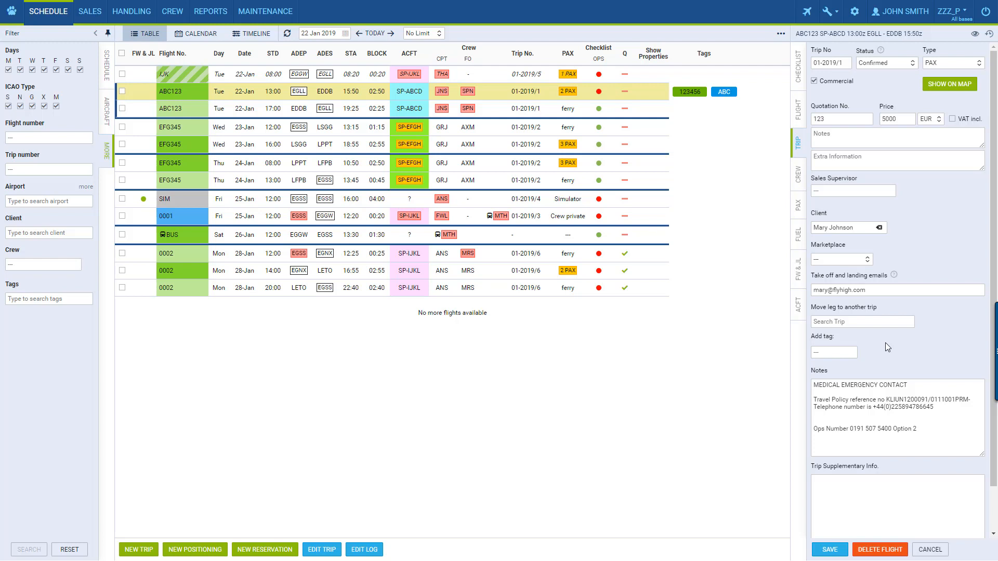
Try choosing 01-2016/2 as the trip to move the leg to, and clear that choice.
left_click(854, 323)
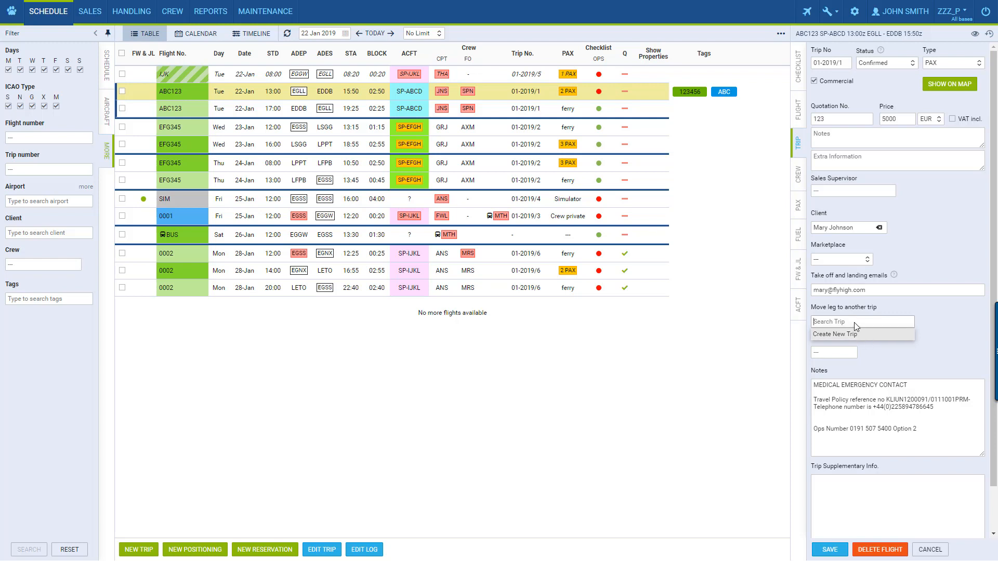
type("01")
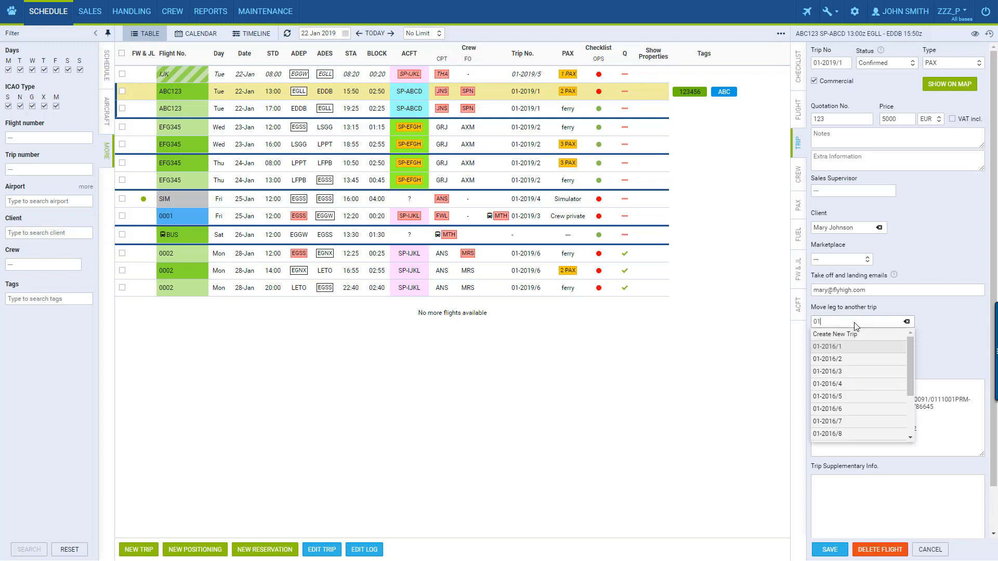
left_click(864, 359)
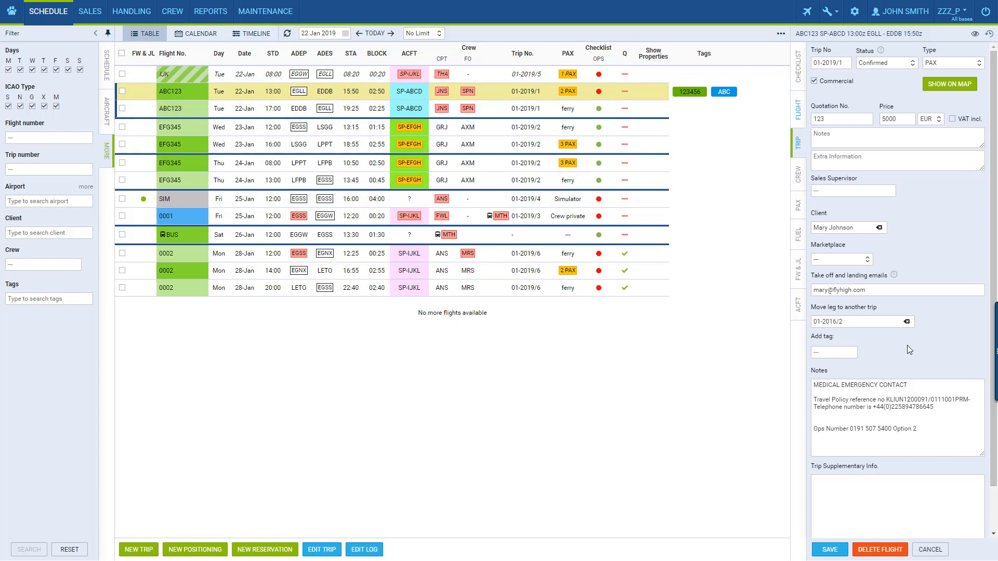
left_click(906, 325)
Review the trip's notes and file upload area, and save the trip changes.
scroll(876, 453, "down", 1)
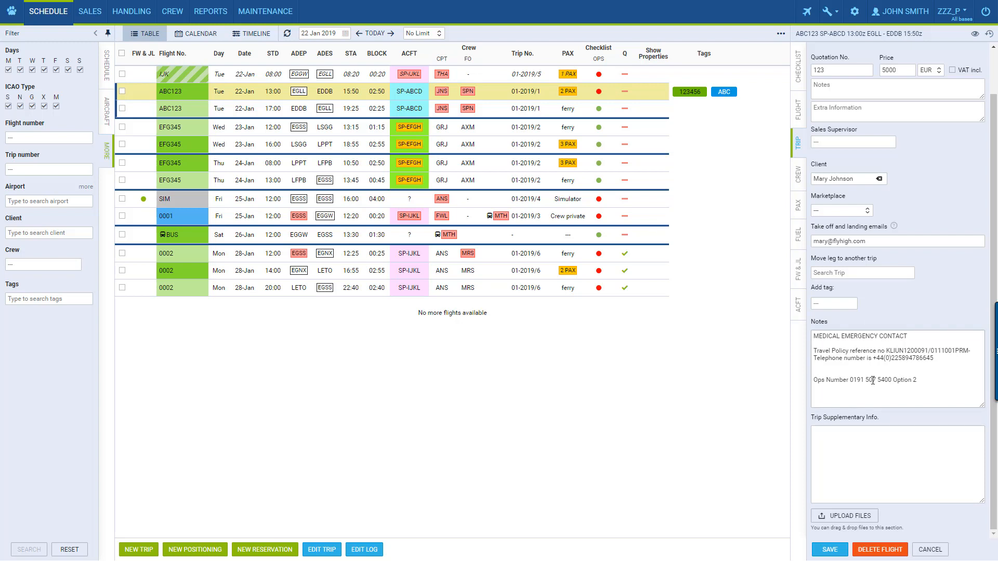
left_click(948, 364)
left_click(829, 552)
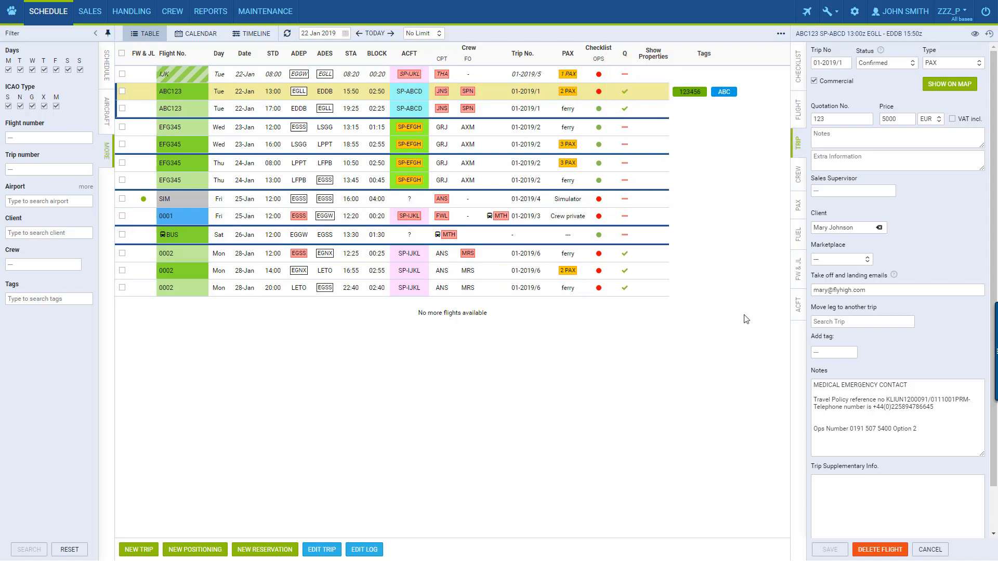
Open flight ABC123's crew assignments and look through the positions that can be added.
left_click(798, 174)
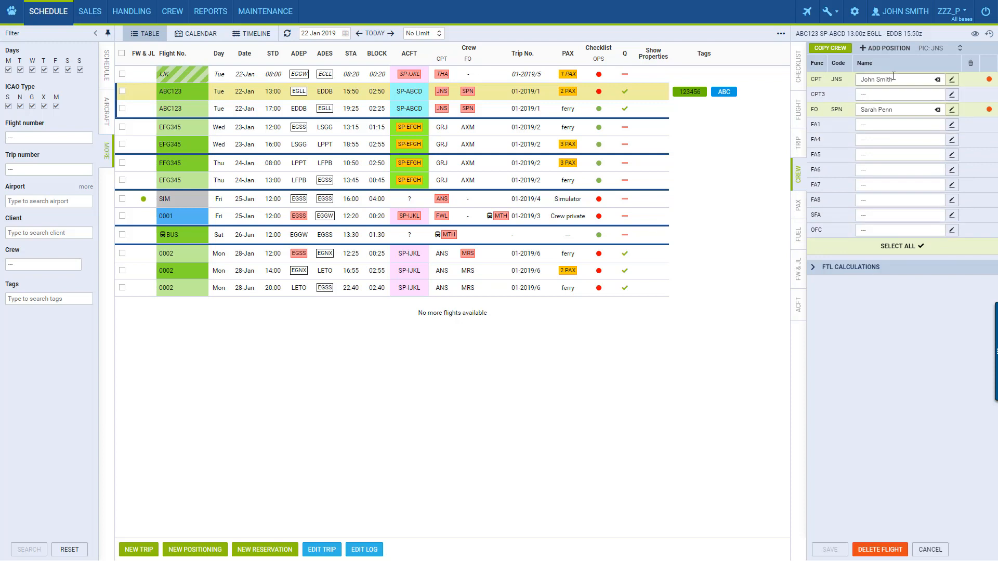
left_click(869, 47)
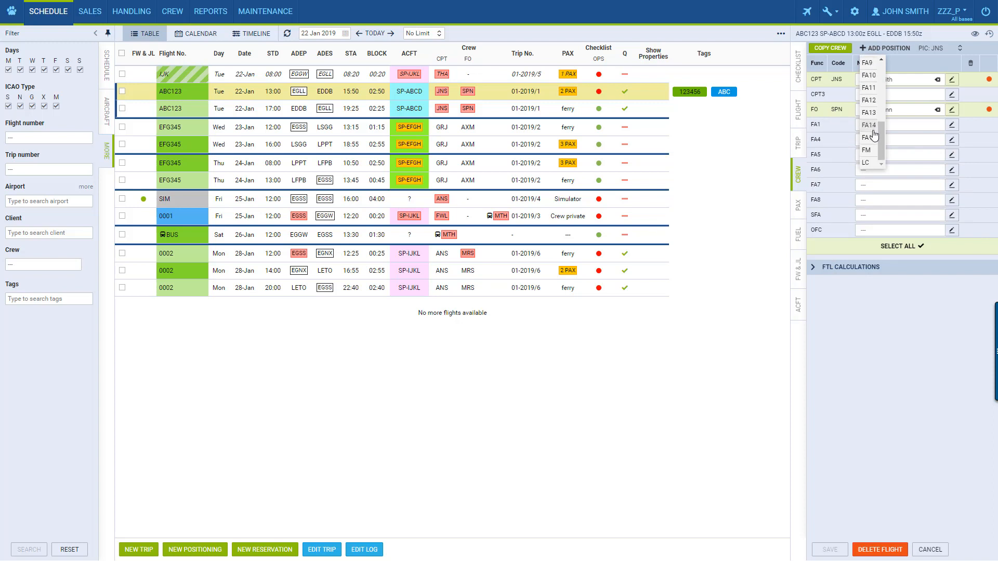
left_click(925, 311)
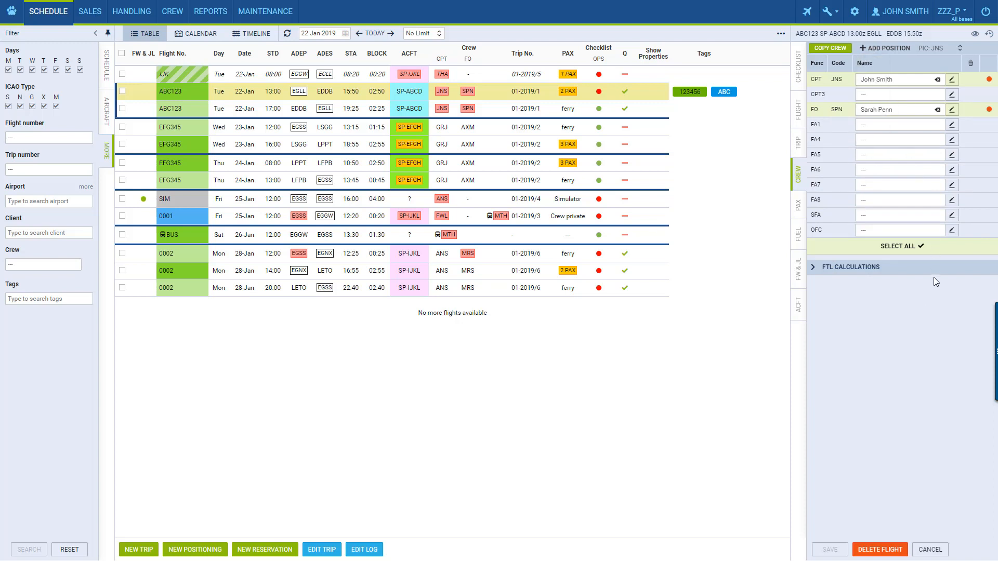
Check which crew members are available for the FA1, FA4 and FA6 positions.
left_click(925, 125)
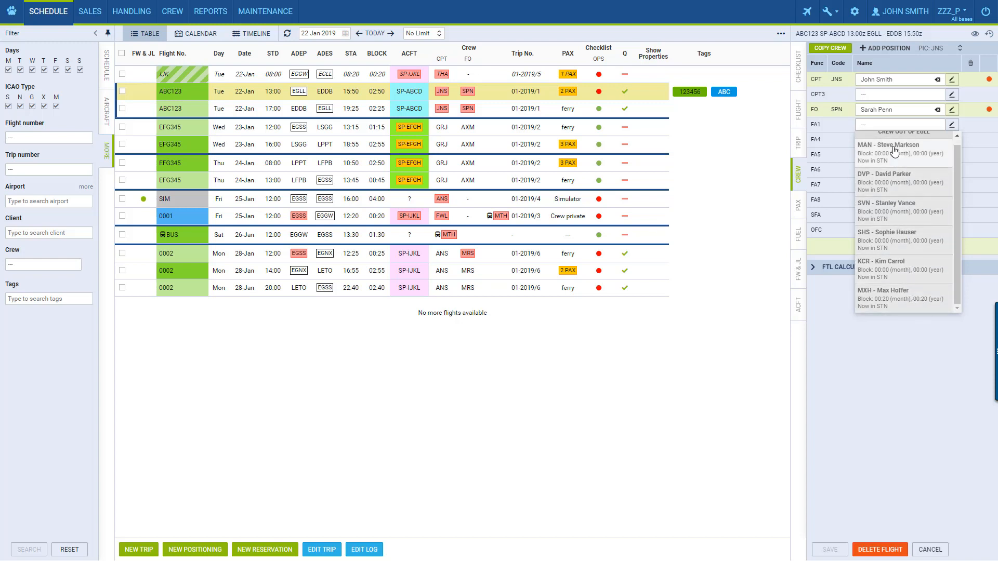
scroll(894, 151, "up", 1)
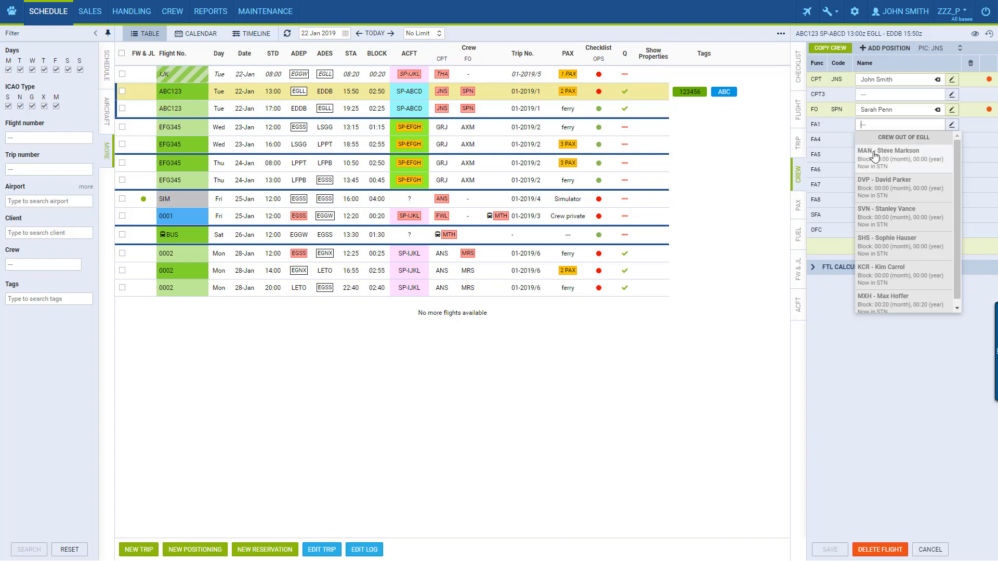
scroll(897, 310, "down", 1)
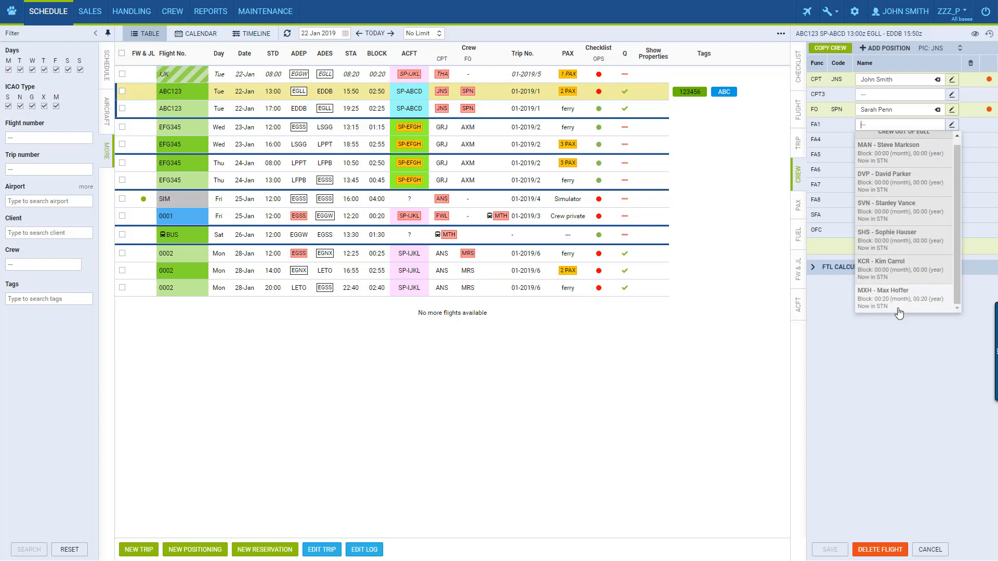
scroll(910, 162, "up", 1)
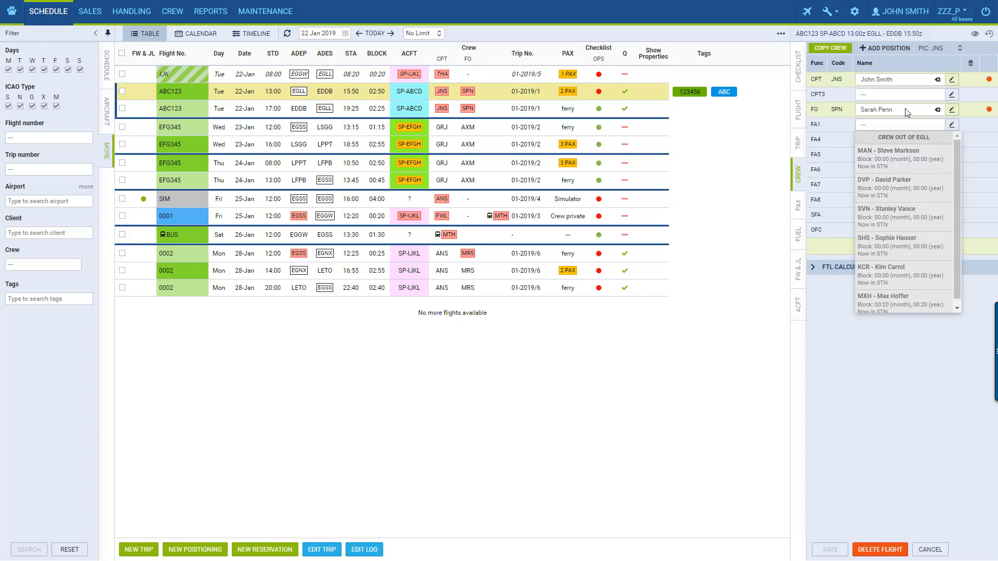
left_click(841, 140)
left_click(880, 139)
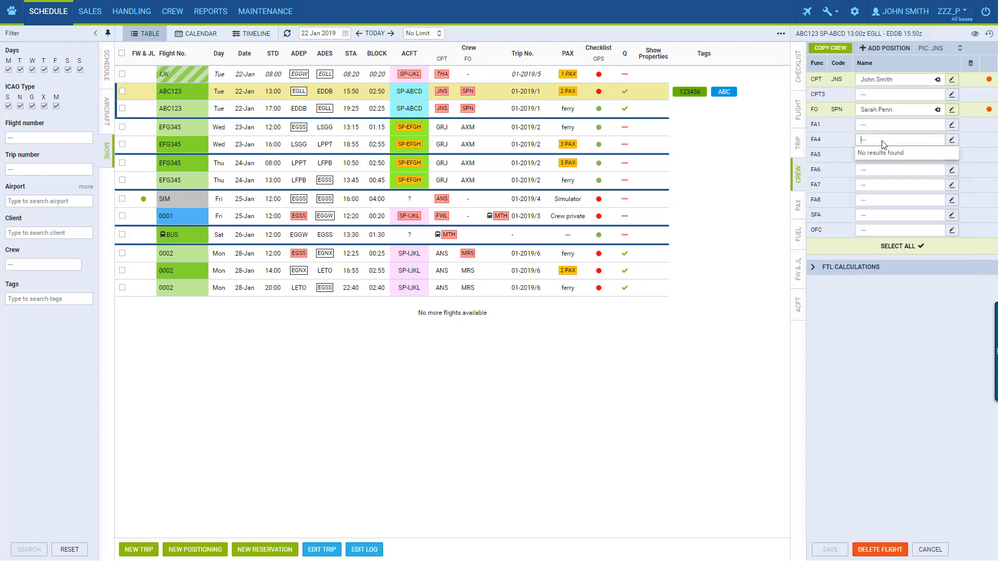
left_click(868, 171)
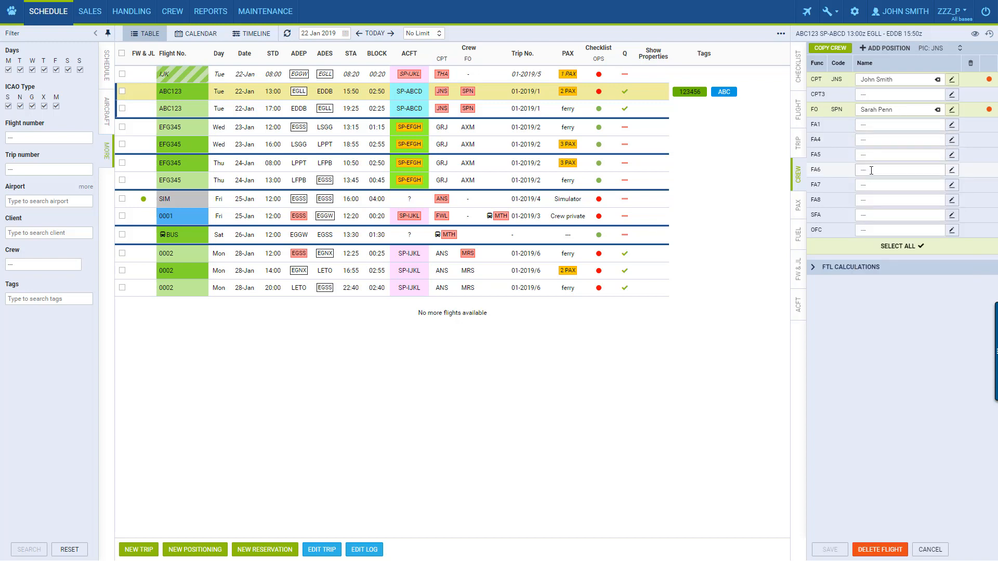
left_click(872, 171)
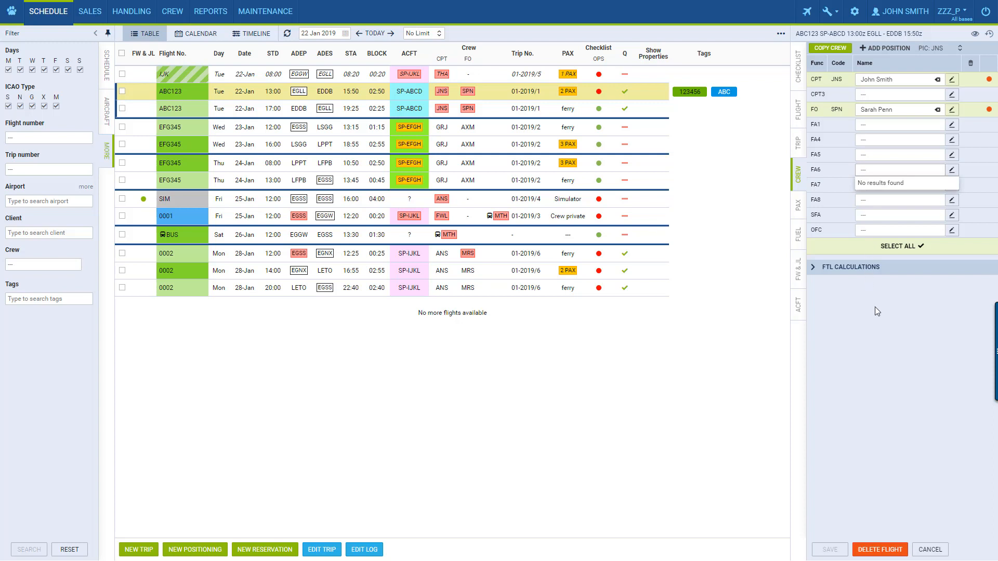
Clear the assigned first officer and captain from the EGLL–EDDB leg, viewing the available first officers.
left_click(937, 110)
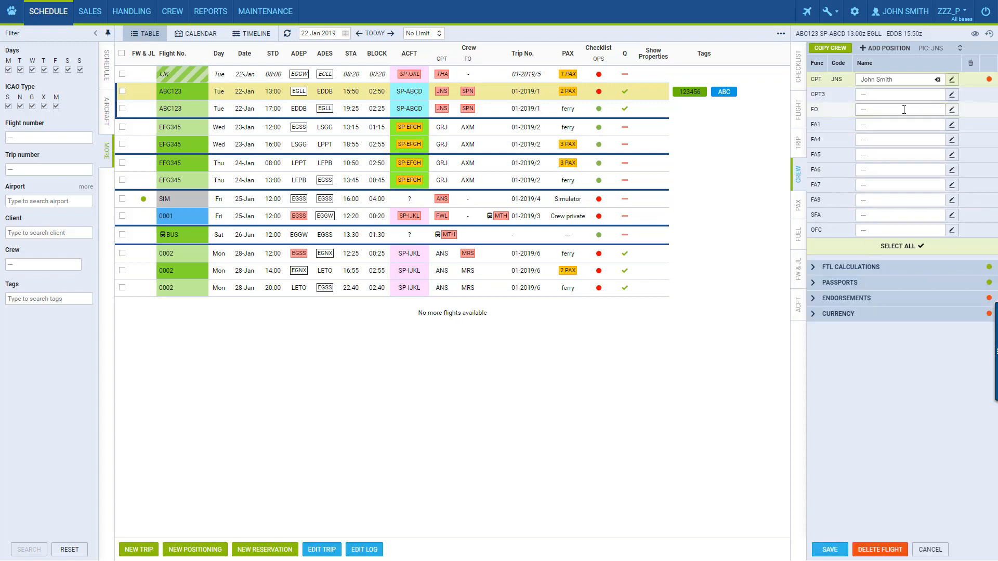
left_click(904, 110)
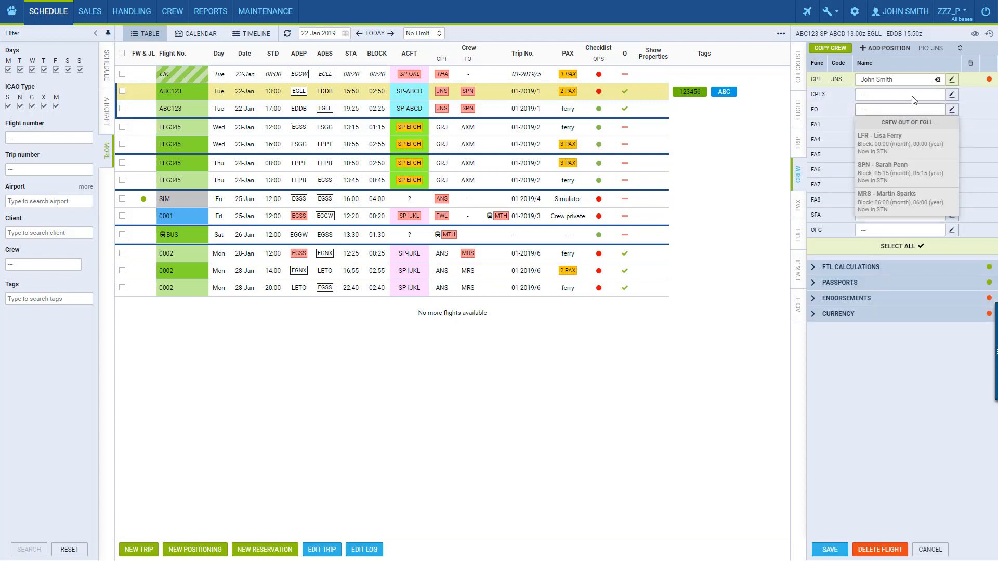
left_click(938, 79)
Assign the first listed crew member as captain and save the crew change ignoring warnings.
left_click(931, 80)
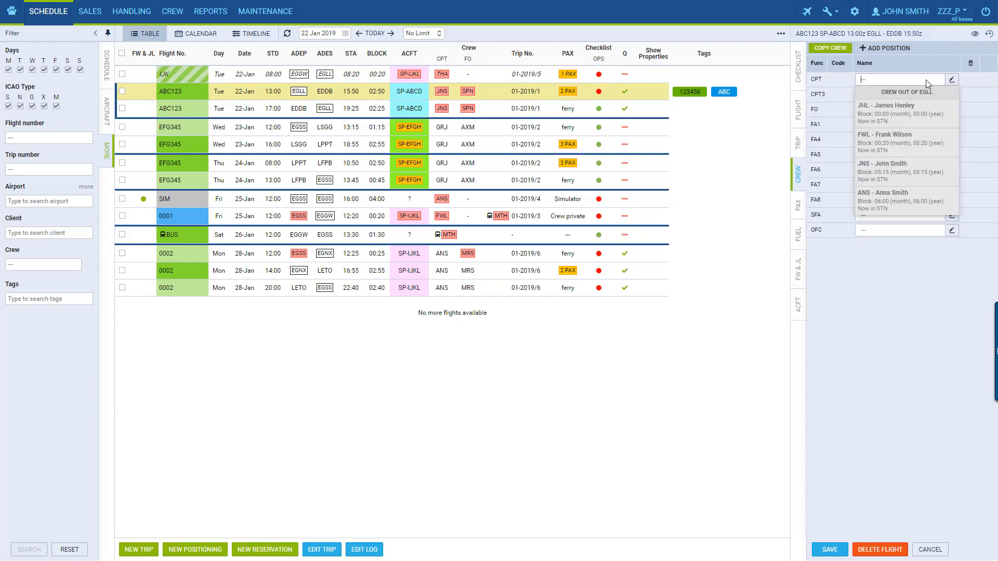
left_click(889, 109)
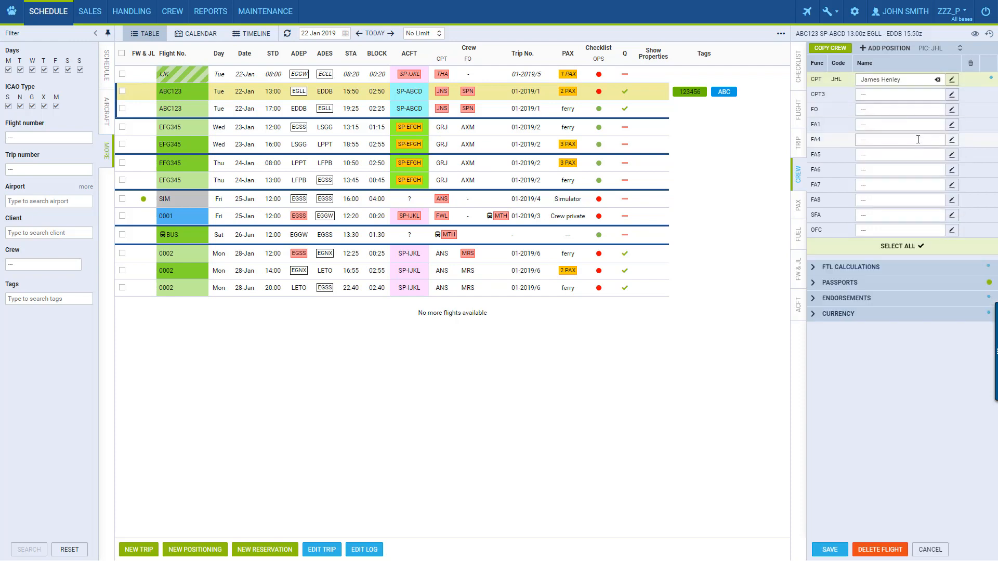
left_click(831, 550)
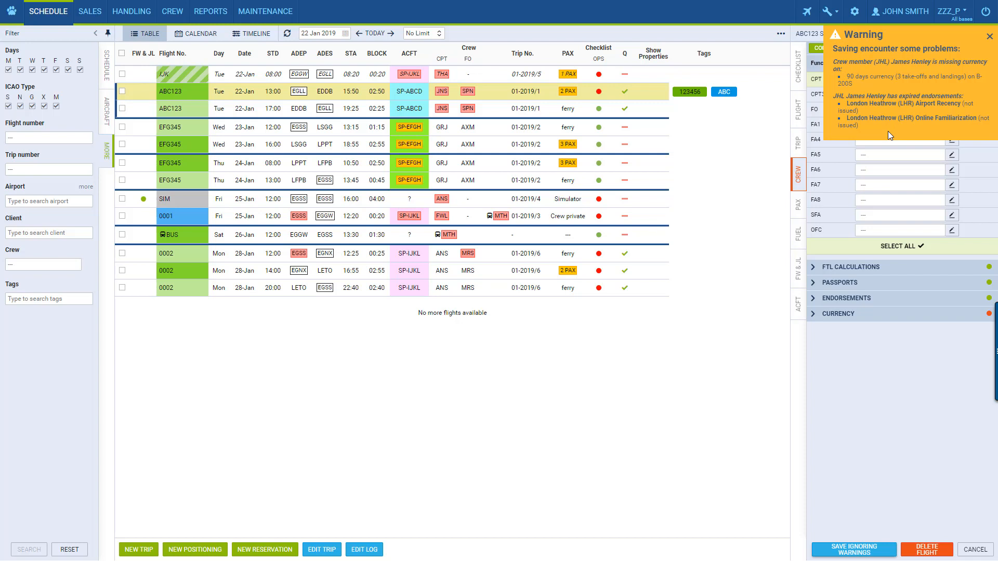
left_click(877, 550)
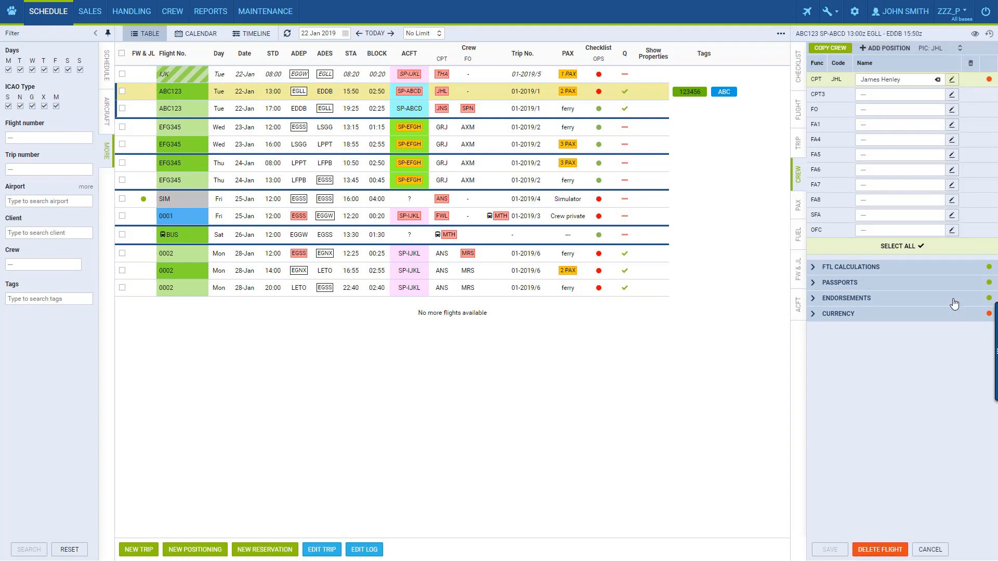
View the captain's user details, and open a blank user form for the FO position.
left_click(952, 80)
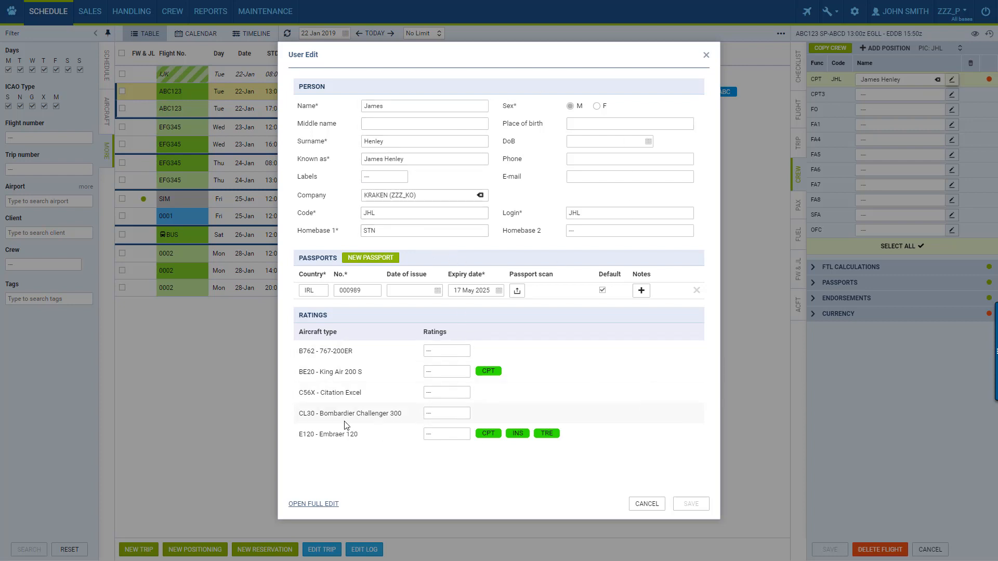
left_click(708, 56)
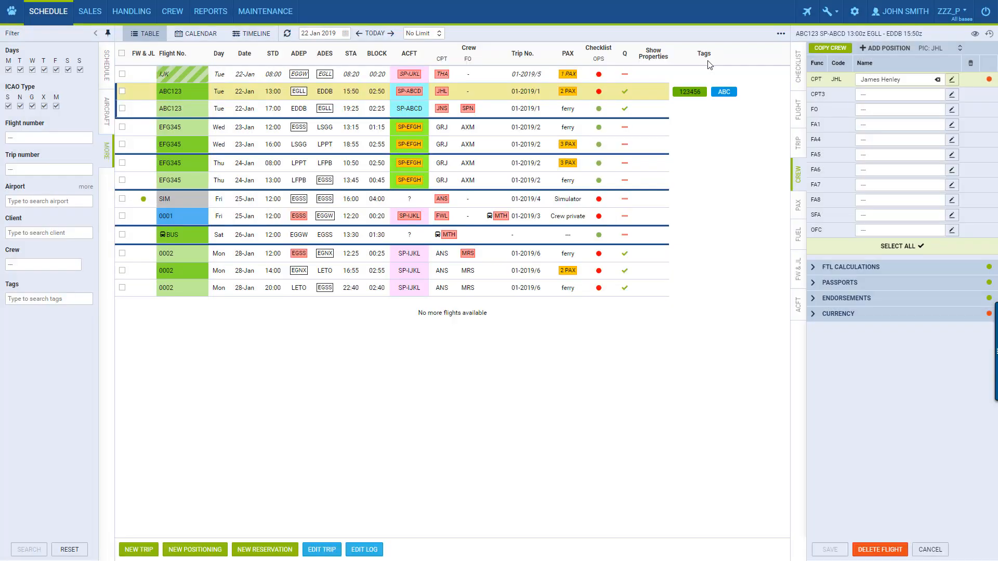
left_click(955, 101)
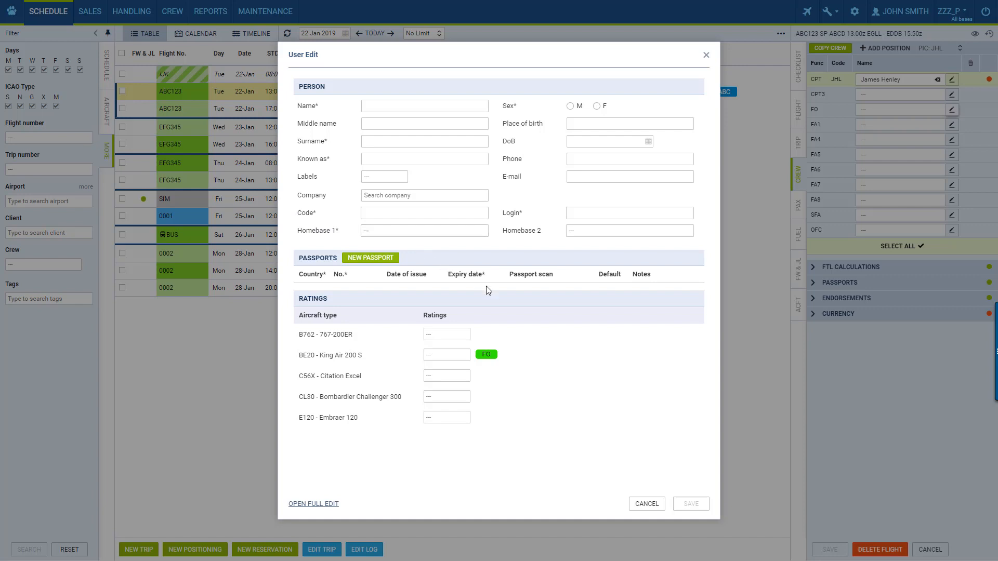
Try adding three blank passport entries to the new FO user, and remove them all.
left_click(370, 260)
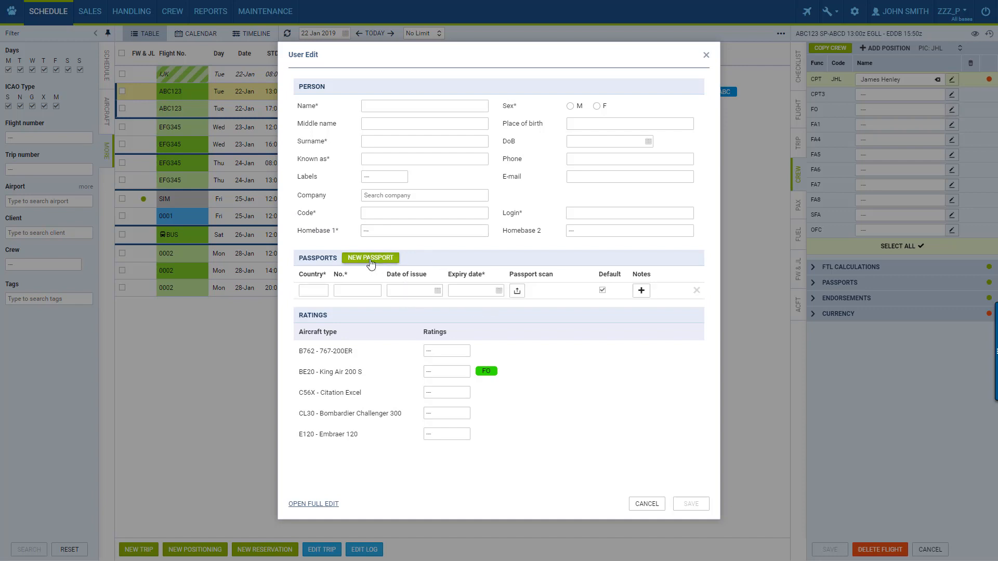
left_click(381, 260)
left_click(380, 260)
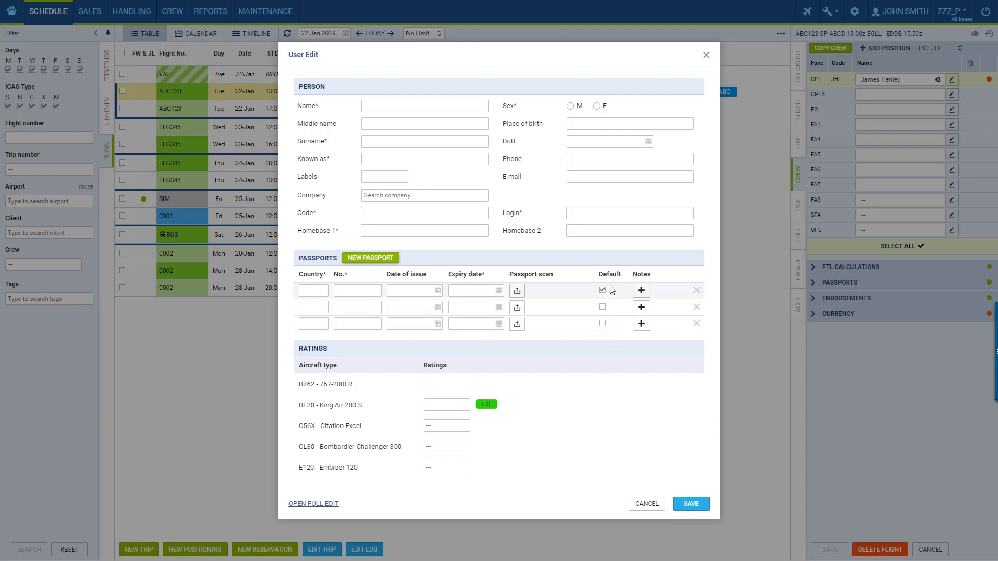
left_click(697, 324)
left_click(696, 307)
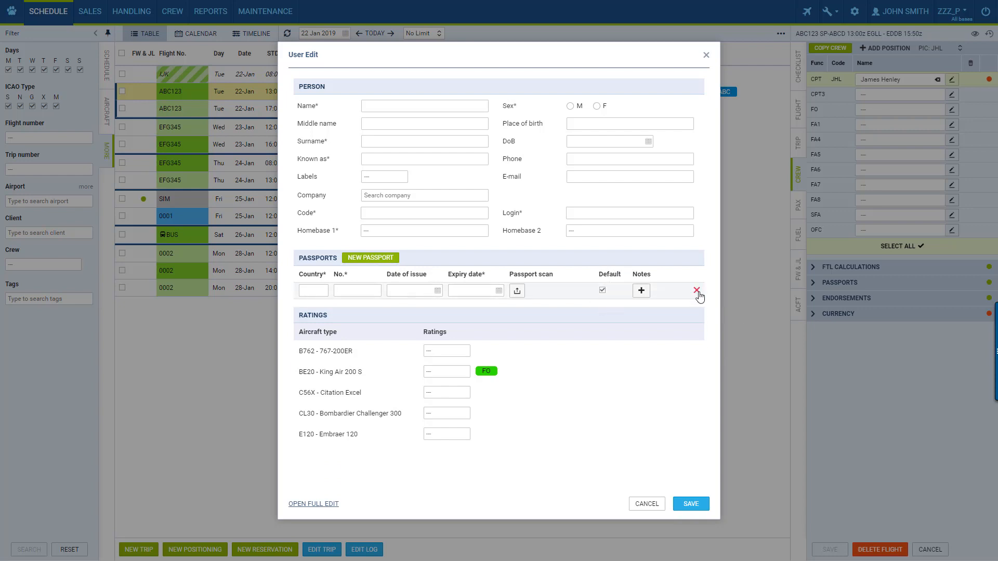
left_click(697, 291)
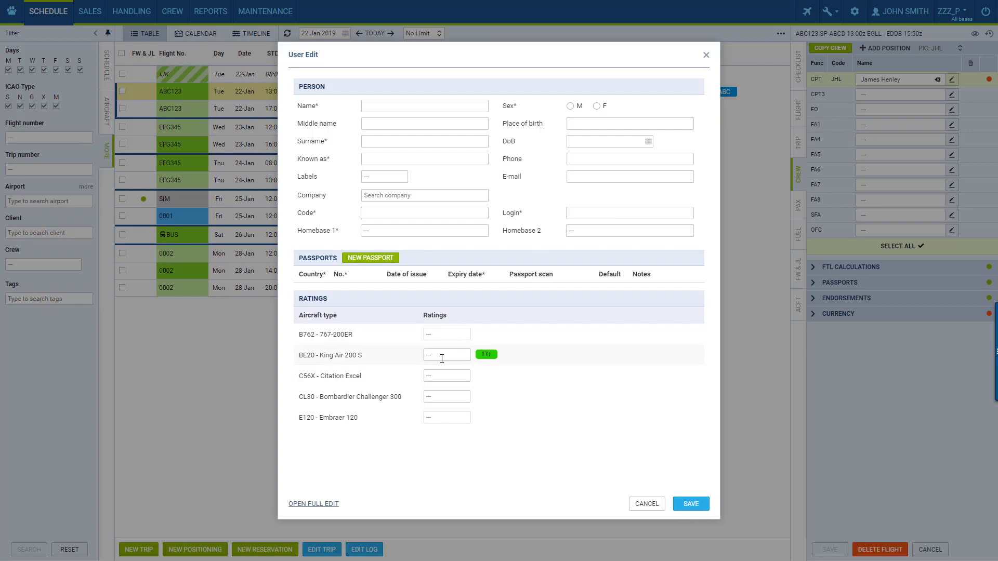
Try giving the new user an FO rating for the B762 - 767-200ER, and view the full edit form.
left_click(436, 337)
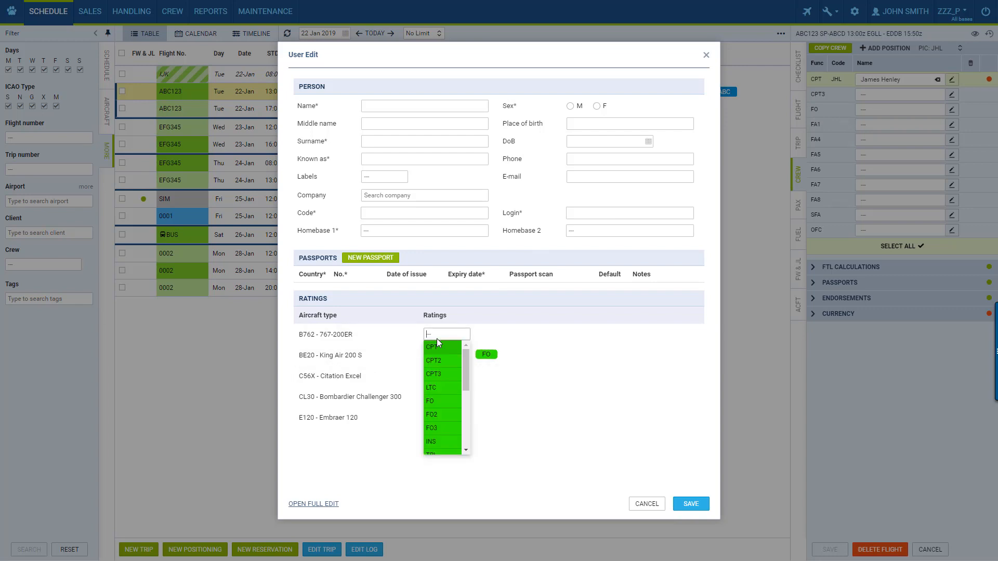
left_click(444, 402)
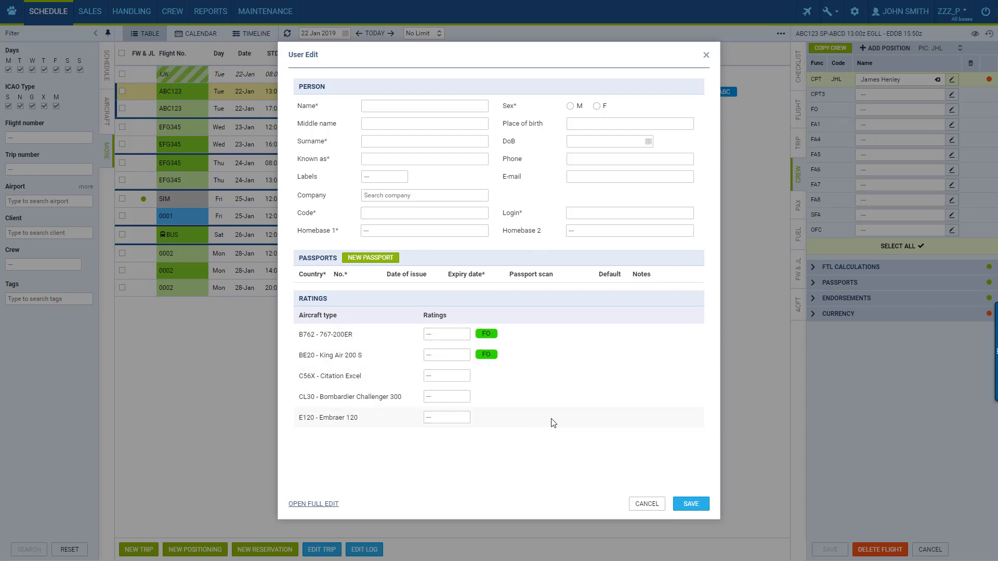
left_click(315, 504)
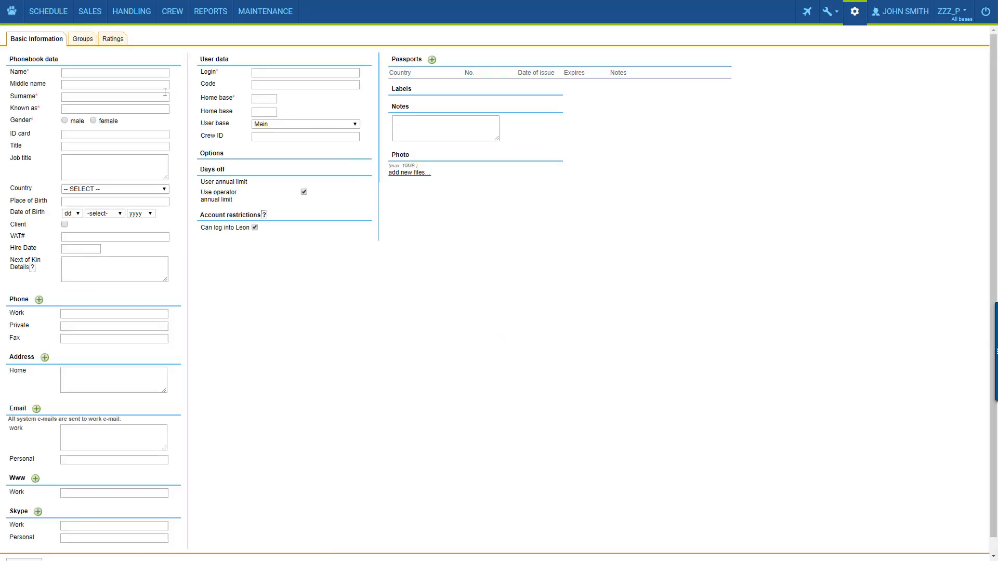
scroll(89, 406, "down", 1)
scroll(98, 488, "up", 1)
Return to the schedule and review the captain's FTL calculations for the EDDB–EGLL leg of ABC123.
left_click(47, 11)
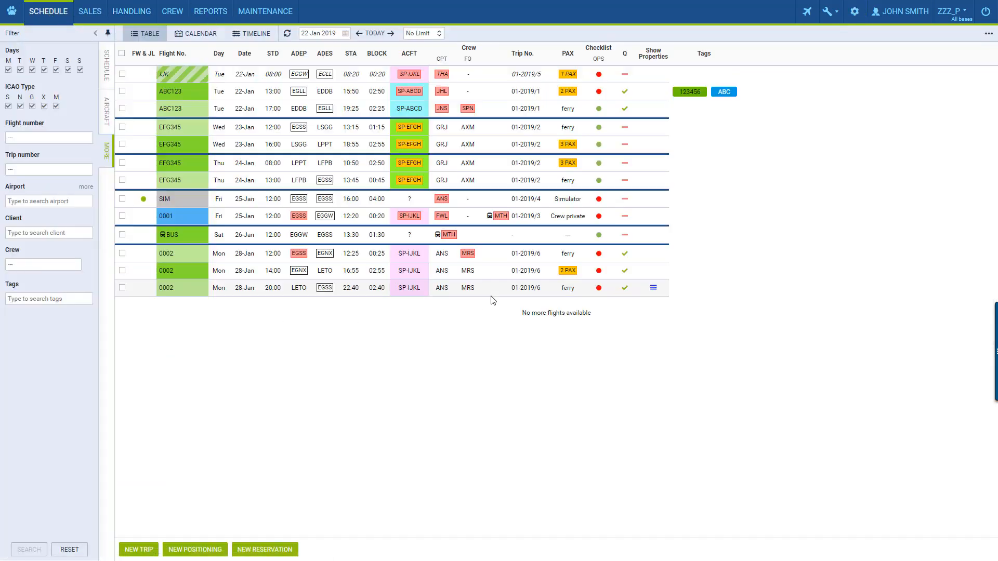
left_click(501, 111)
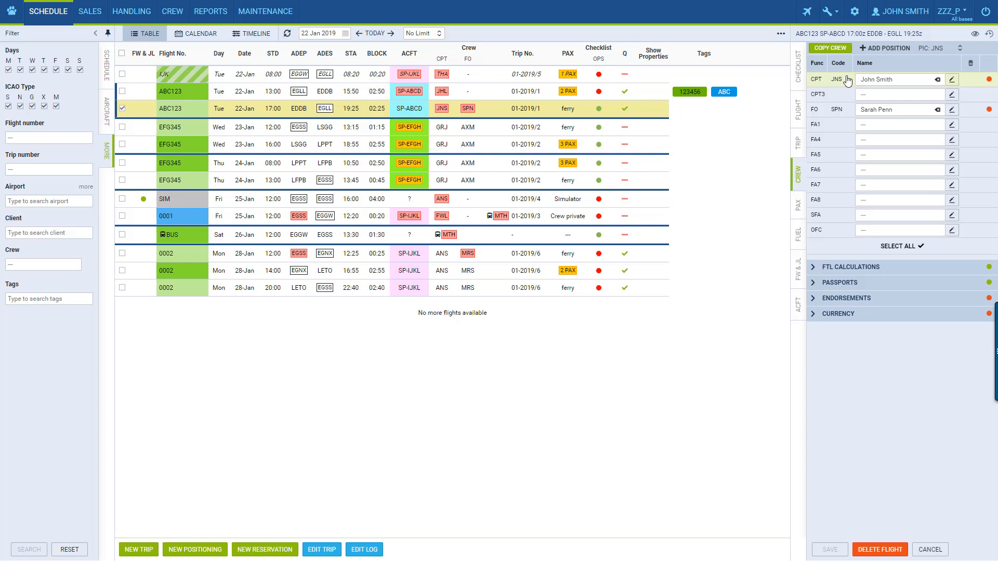
left_click(877, 273)
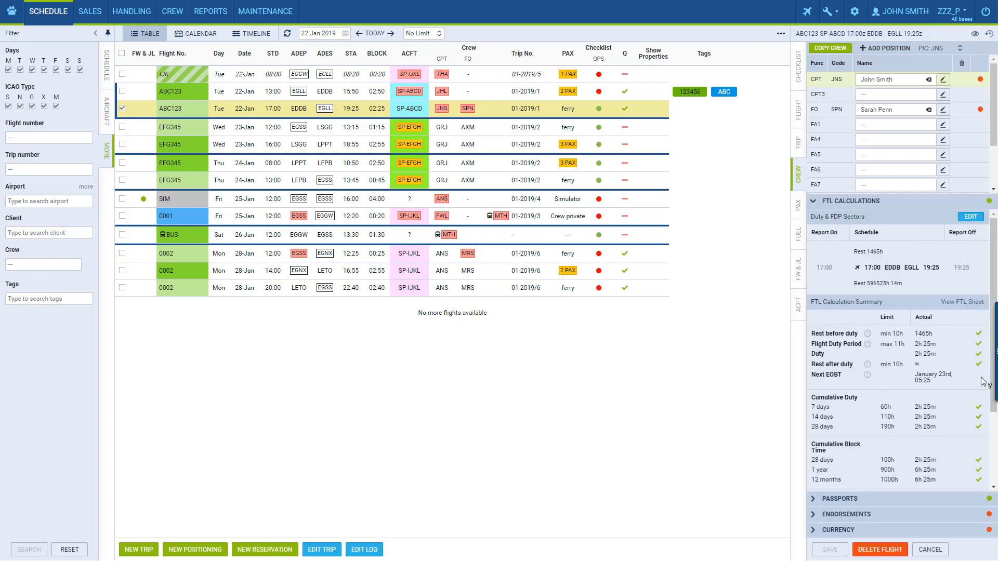
scroll(888, 314, "down", 3)
scroll(899, 312, "up", 3)
Edit the captain's duty sector to use a manual report-on time of 17:10, and try the rest period options.
left_click(970, 217)
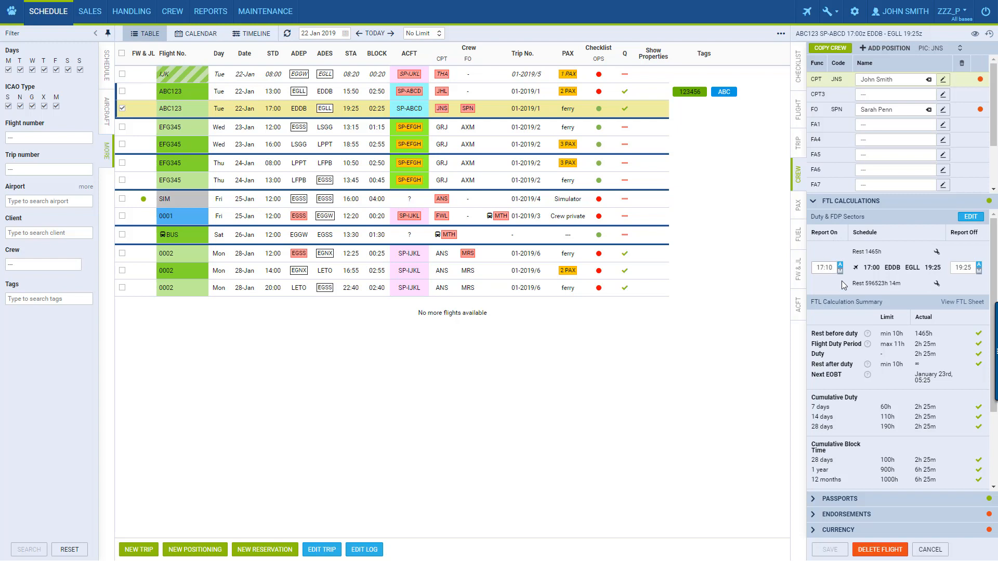
left_click(840, 272)
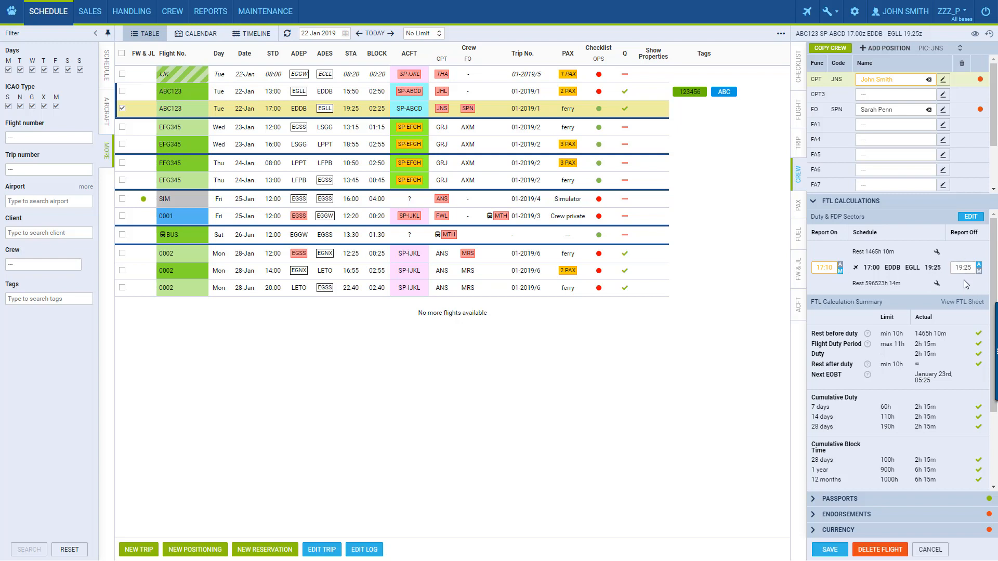
left_click(937, 284)
left_click(936, 251)
Review the FTL calculation summary's limits, and open the captain's FTL sheet, abandoning the unsaved changes.
scroll(892, 328, "down", 2)
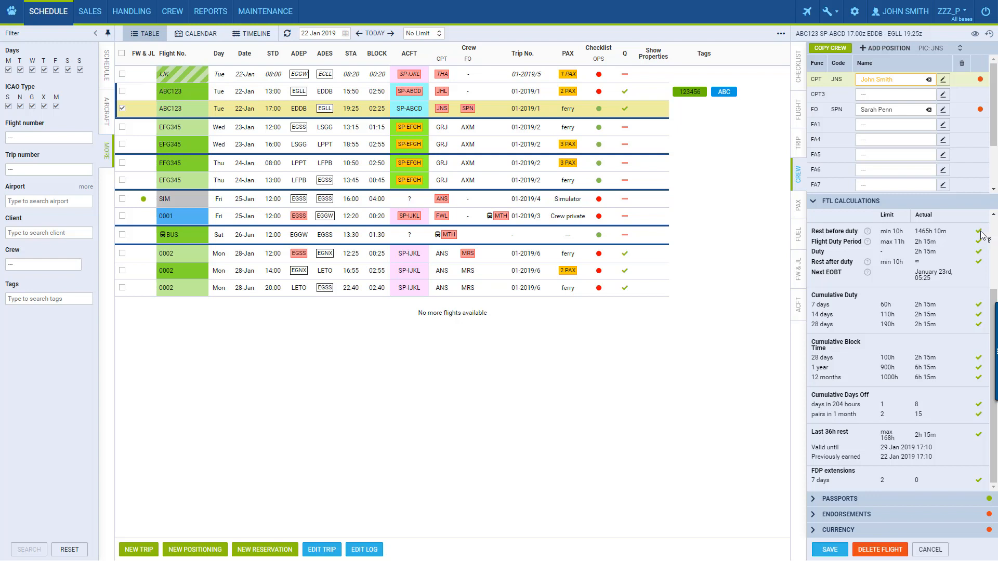
mouse_move(983, 238)
mouse_move(869, 232)
scroll(953, 221, "up", 2)
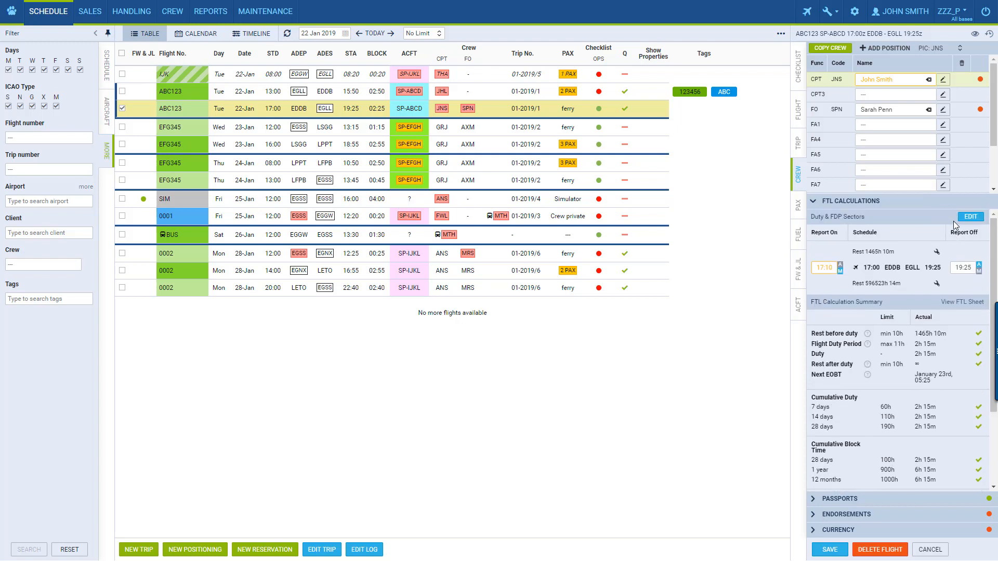
left_click(968, 303)
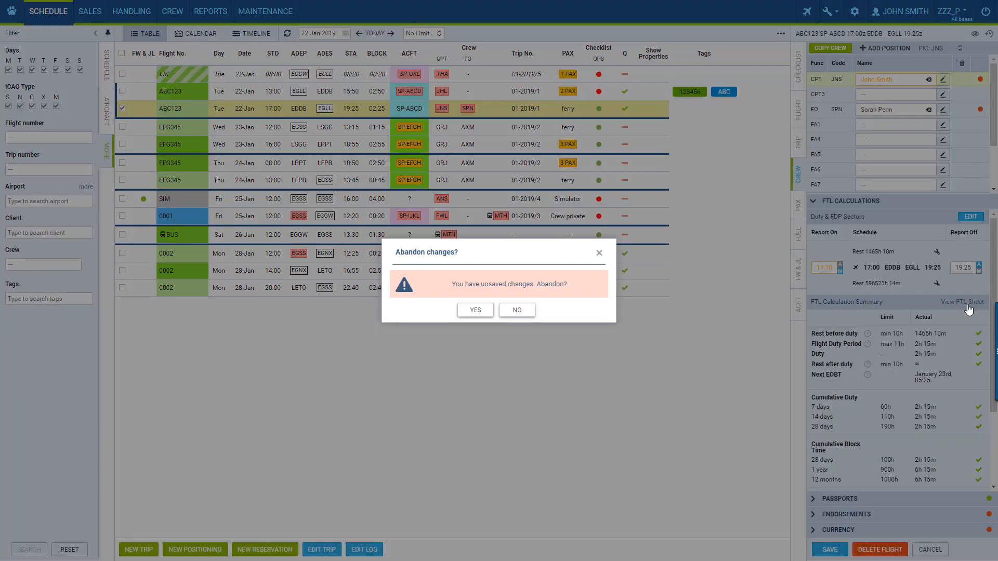
left_click(475, 310)
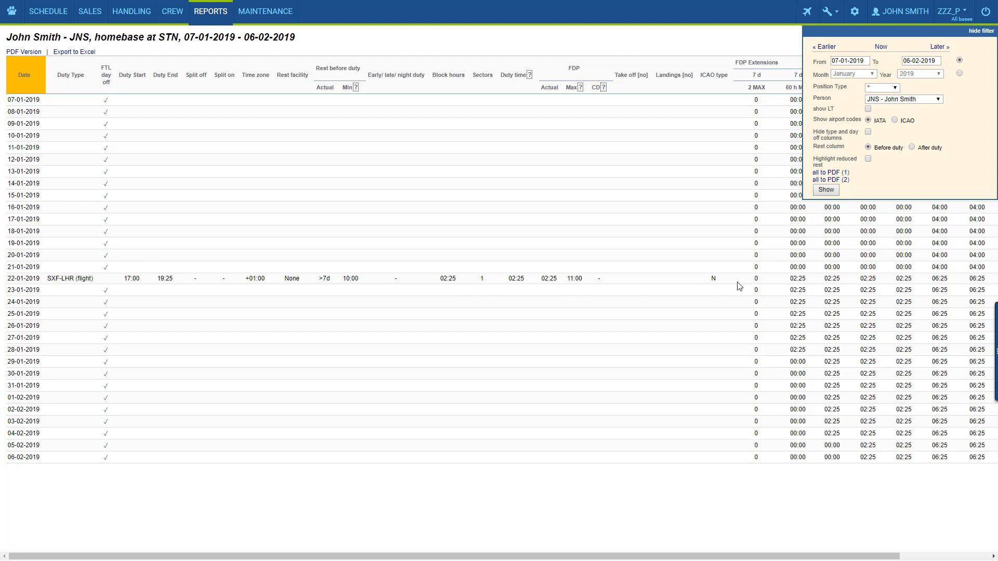
Review the captain's FTL sheet and its filter options, return to the schedule, and view the list of crew reports.
left_click(978, 32)
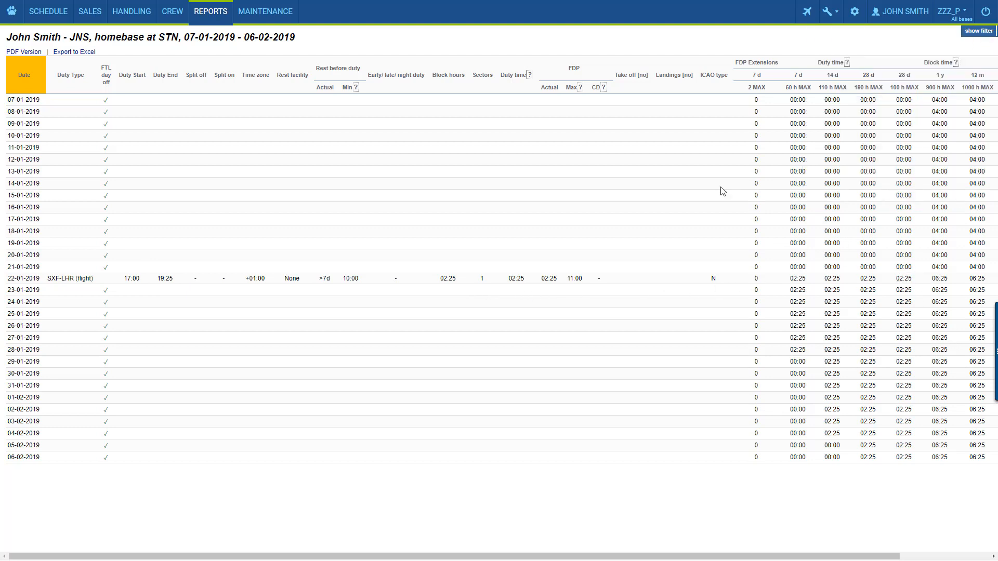
left_click(979, 32)
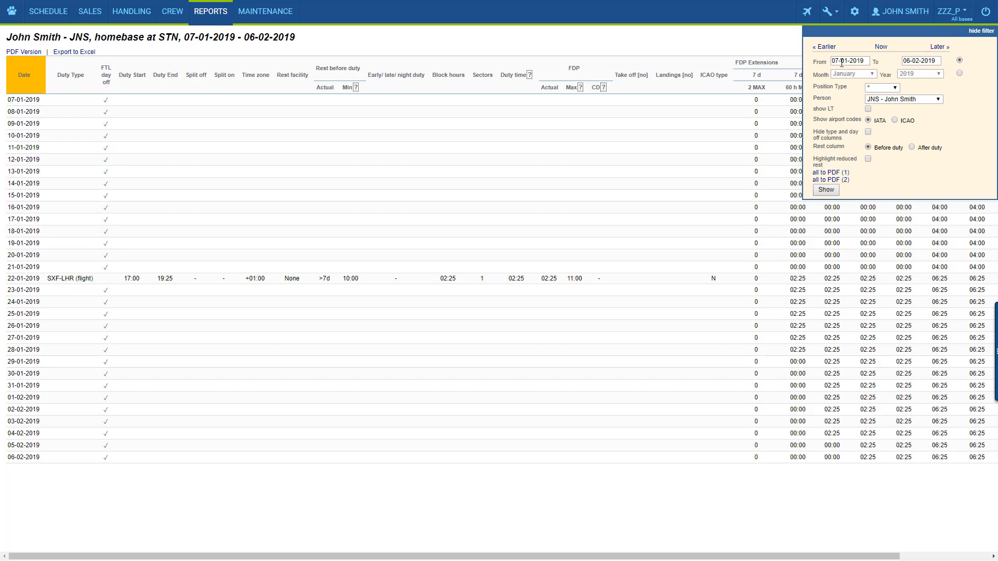
left_click(50, 16)
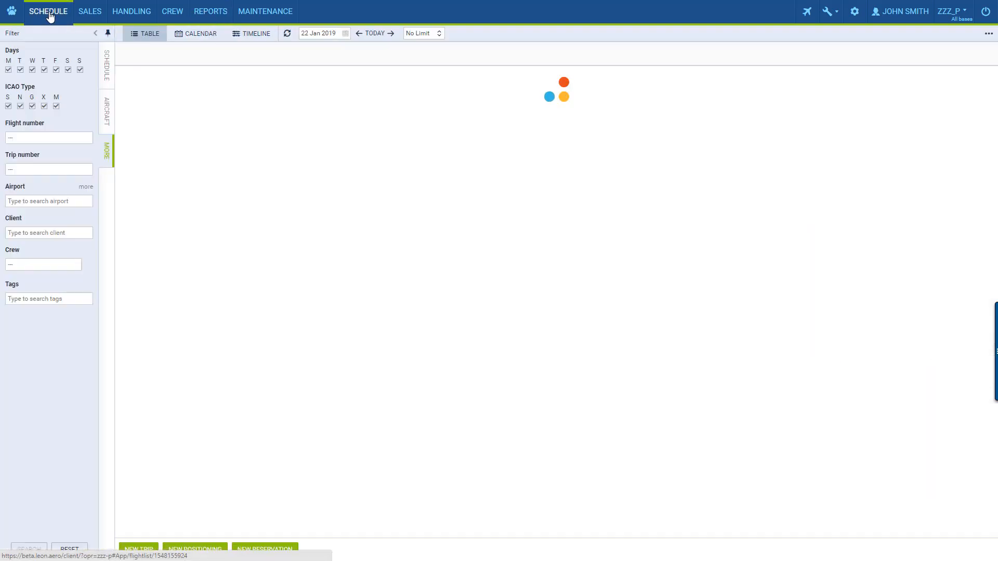
mouse_move(214, 21)
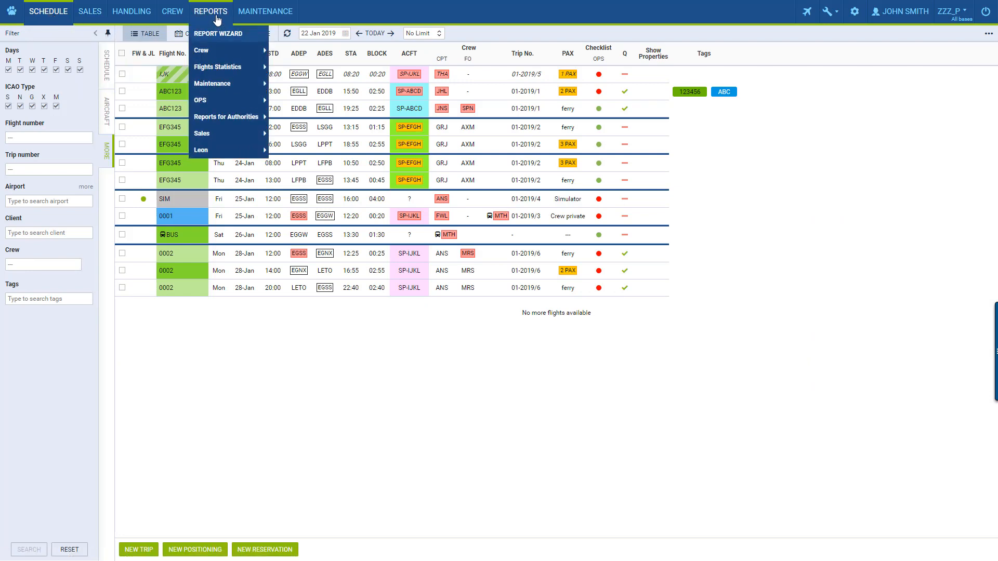
mouse_move(221, 52)
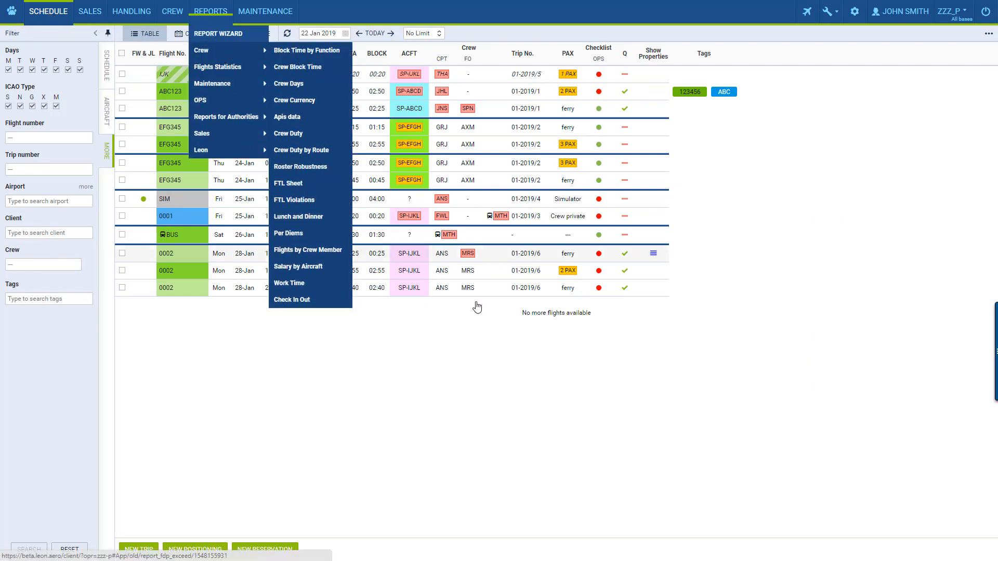
Review the captain's passports, endorsements and currency for the EDDB–EGLL leg of ABC123.
left_click(520, 115)
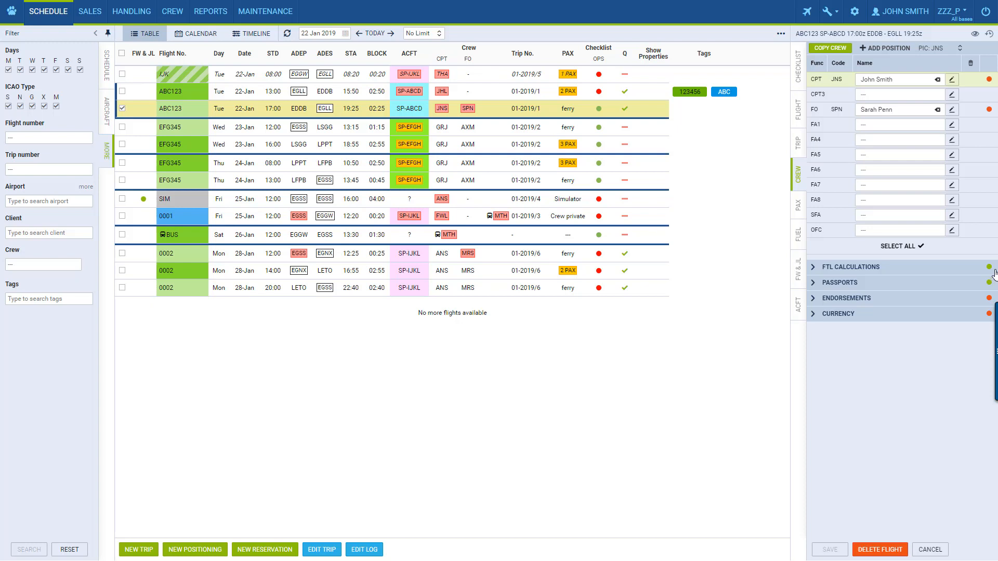
left_click(873, 286)
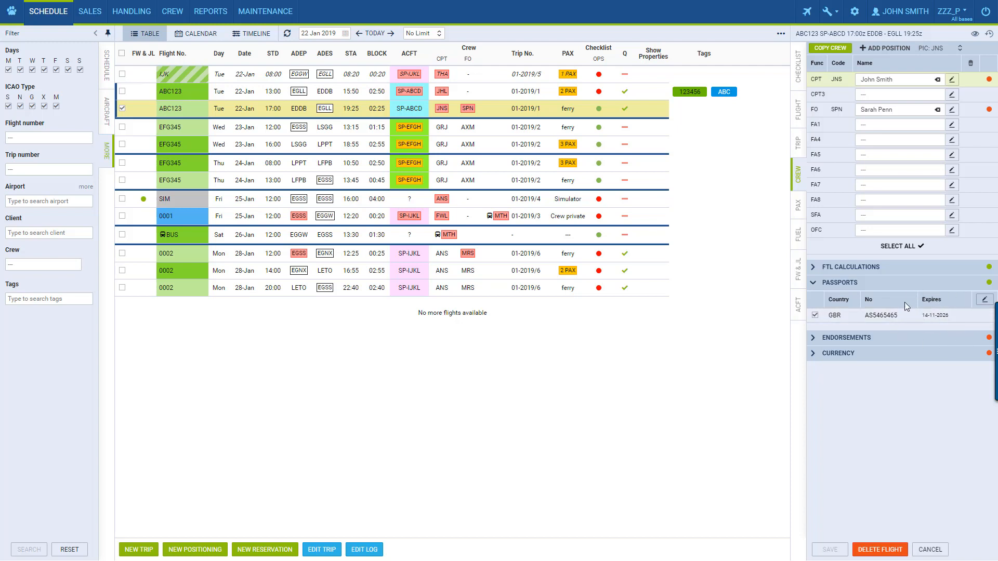
left_click(814, 285)
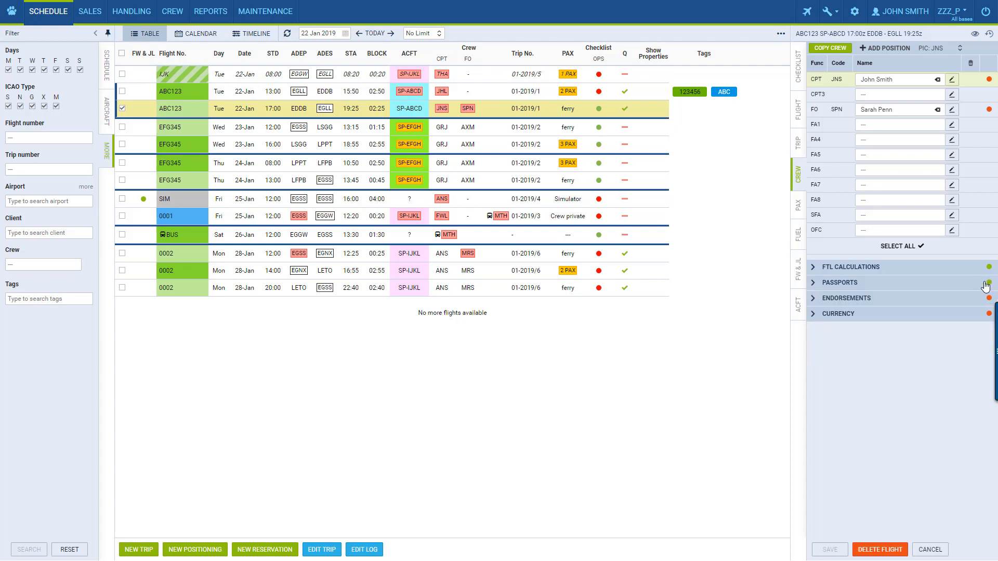
left_click(850, 301)
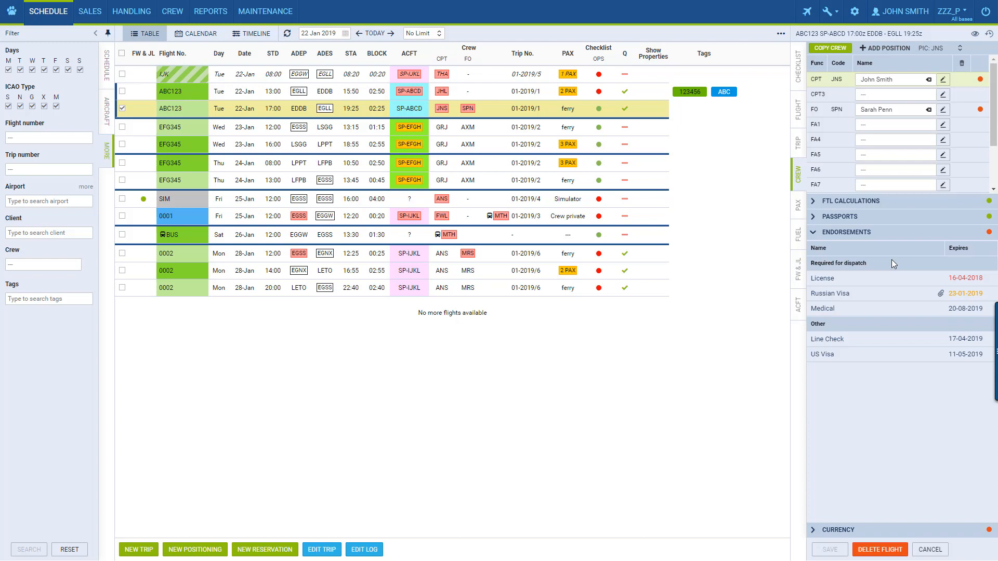
left_click(963, 234)
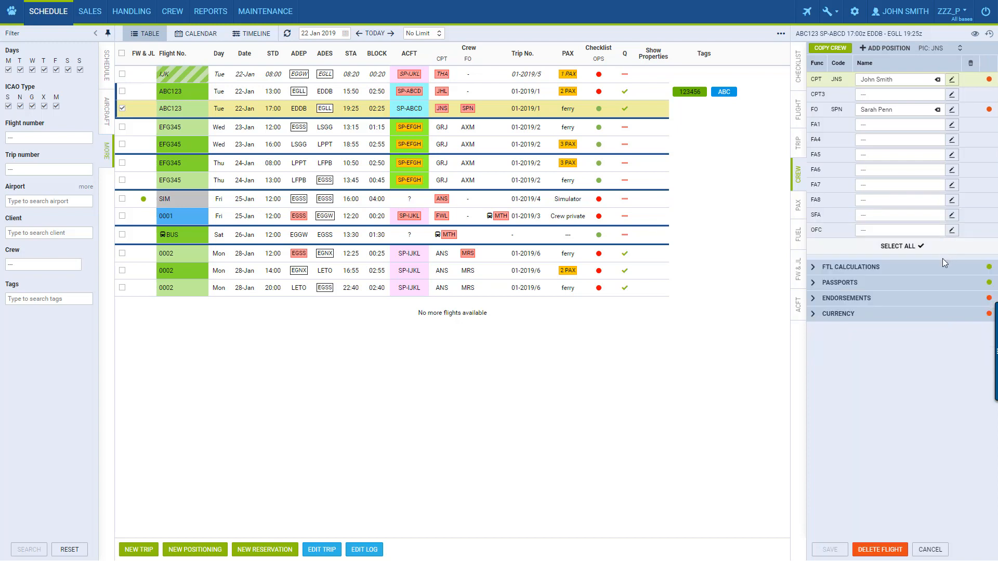
left_click(896, 315)
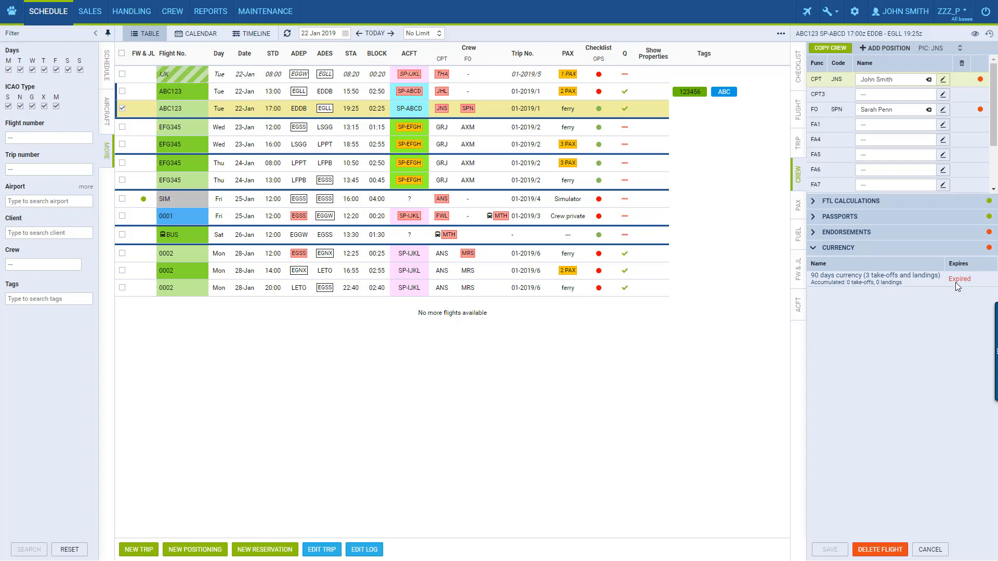
left_click(897, 252)
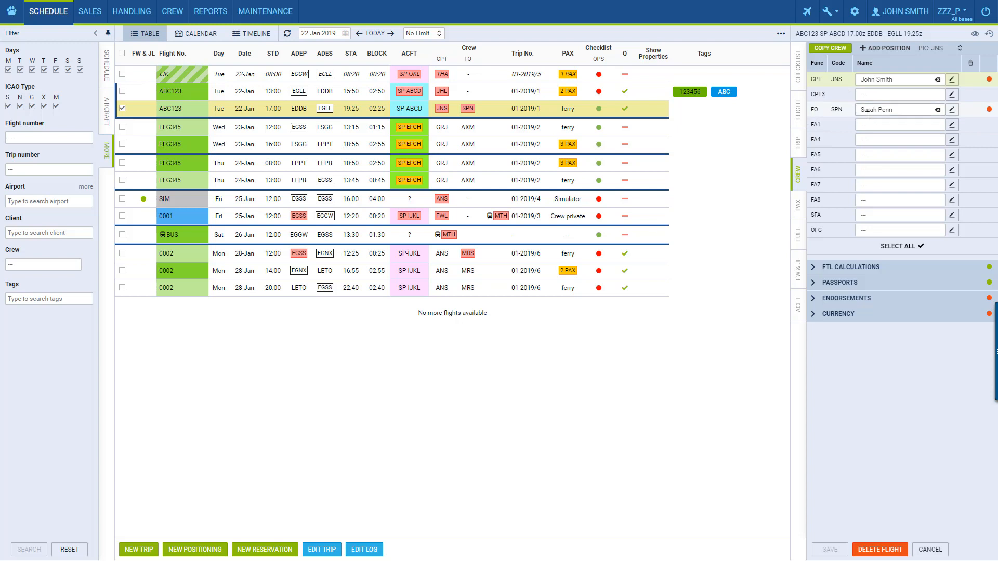
With the trip open for editing, copy the EDDB–EGLL crew to the 13:00 EGLL–EDDB leg of ABC123 and save, ignoring warnings.
left_click(834, 50)
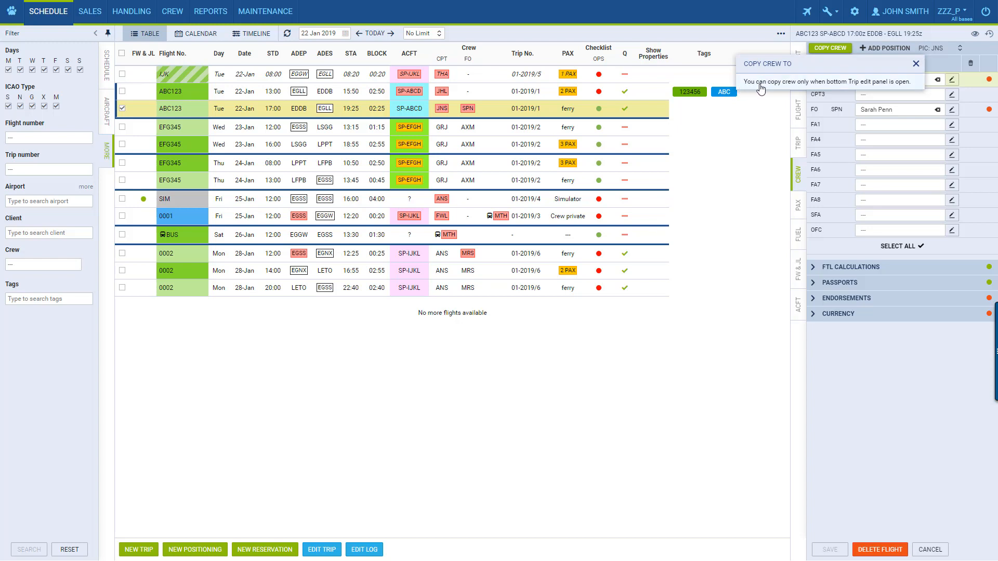
left_click(915, 64)
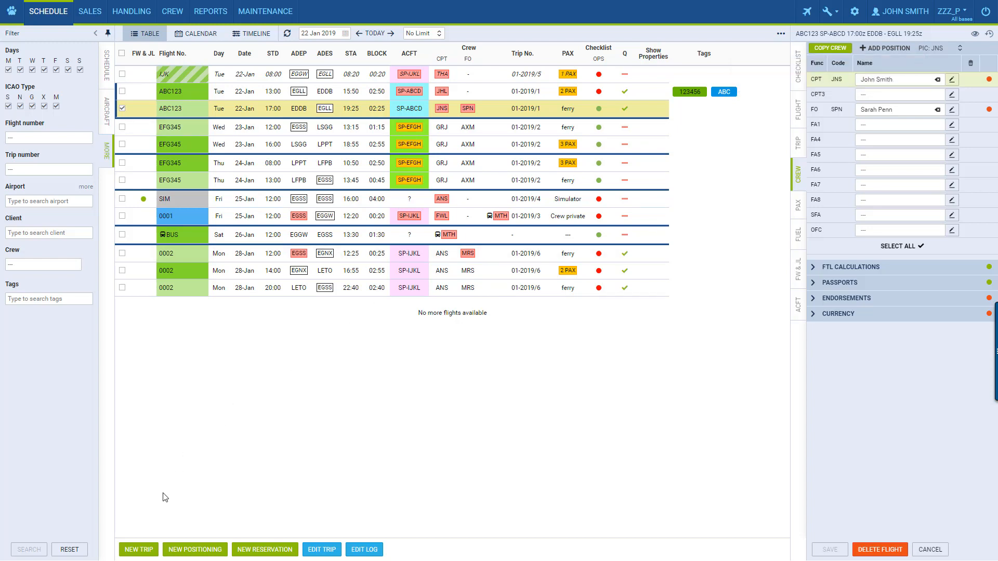
left_click(318, 551)
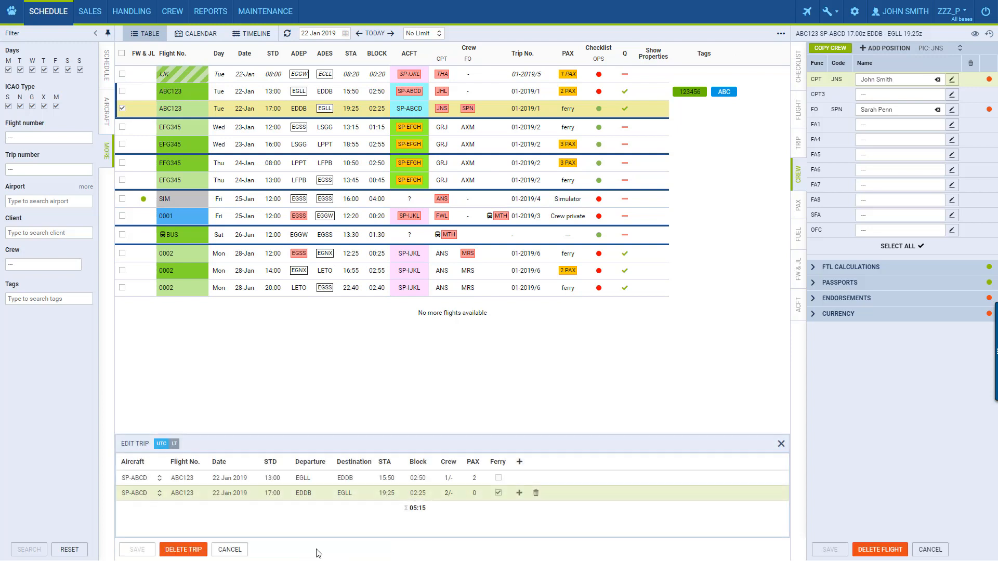
left_click(826, 47)
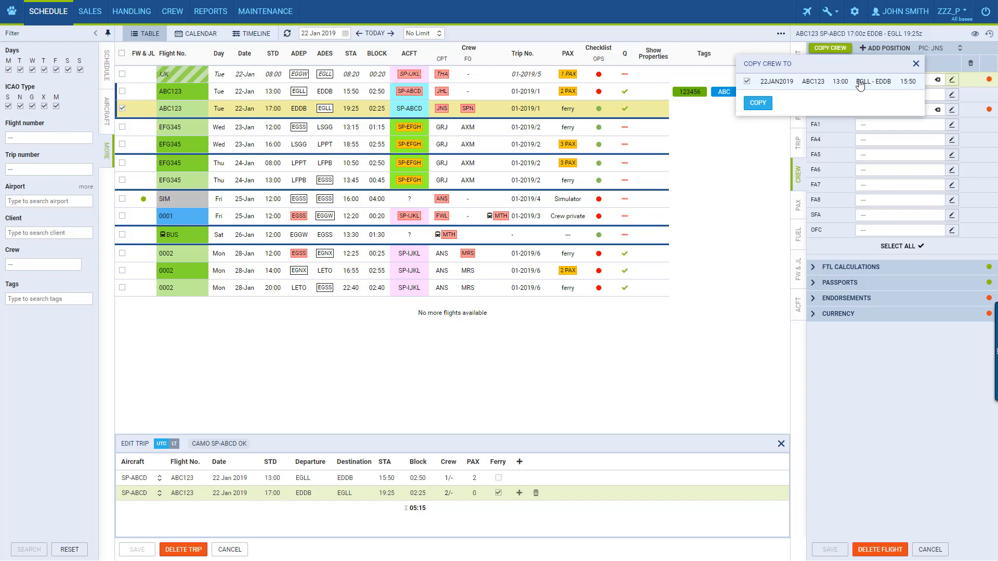
left_click(766, 106)
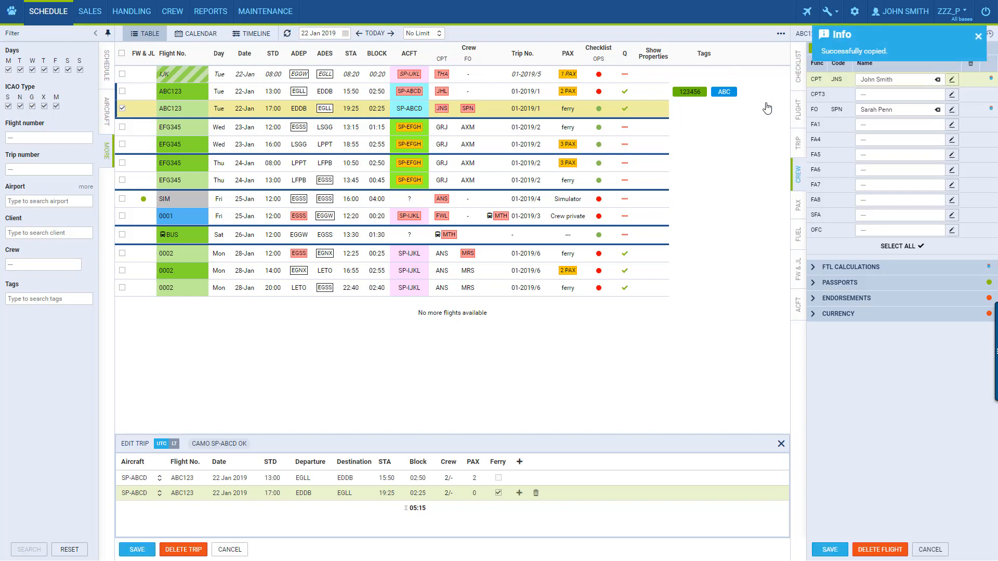
left_click(830, 552)
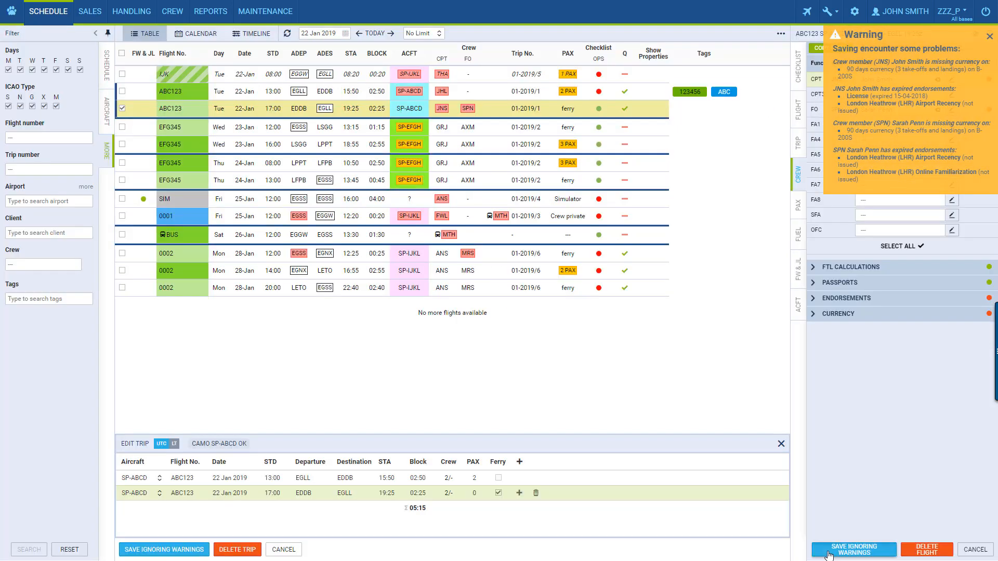
left_click(828, 552)
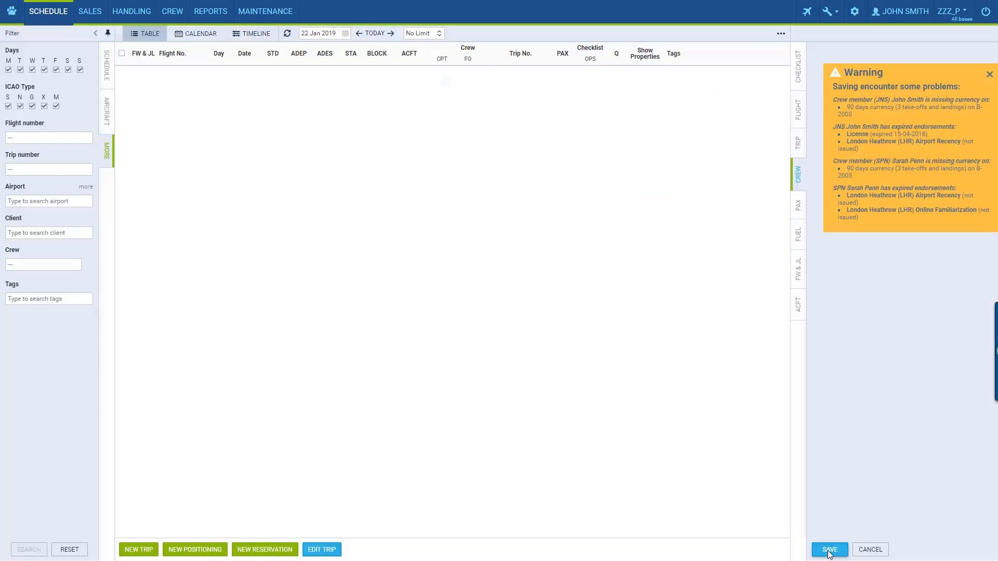